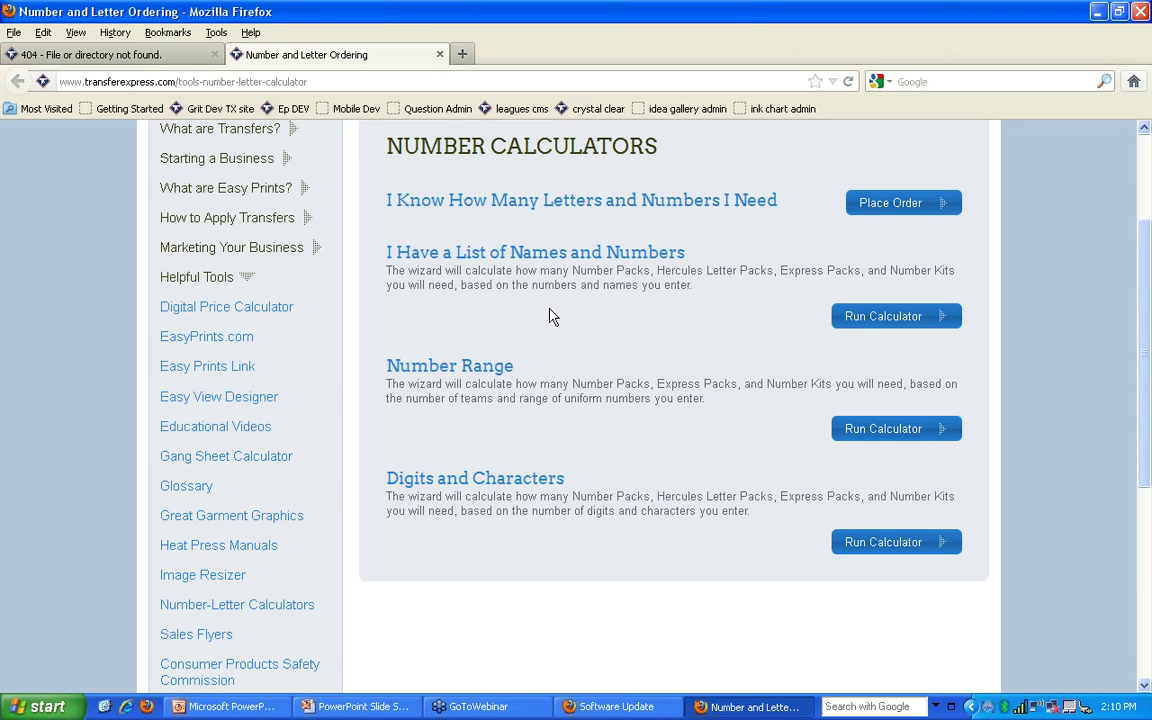
Run the Number Range calculator and enter 6 teams with player numbers from 1 to 15
click(870, 433)
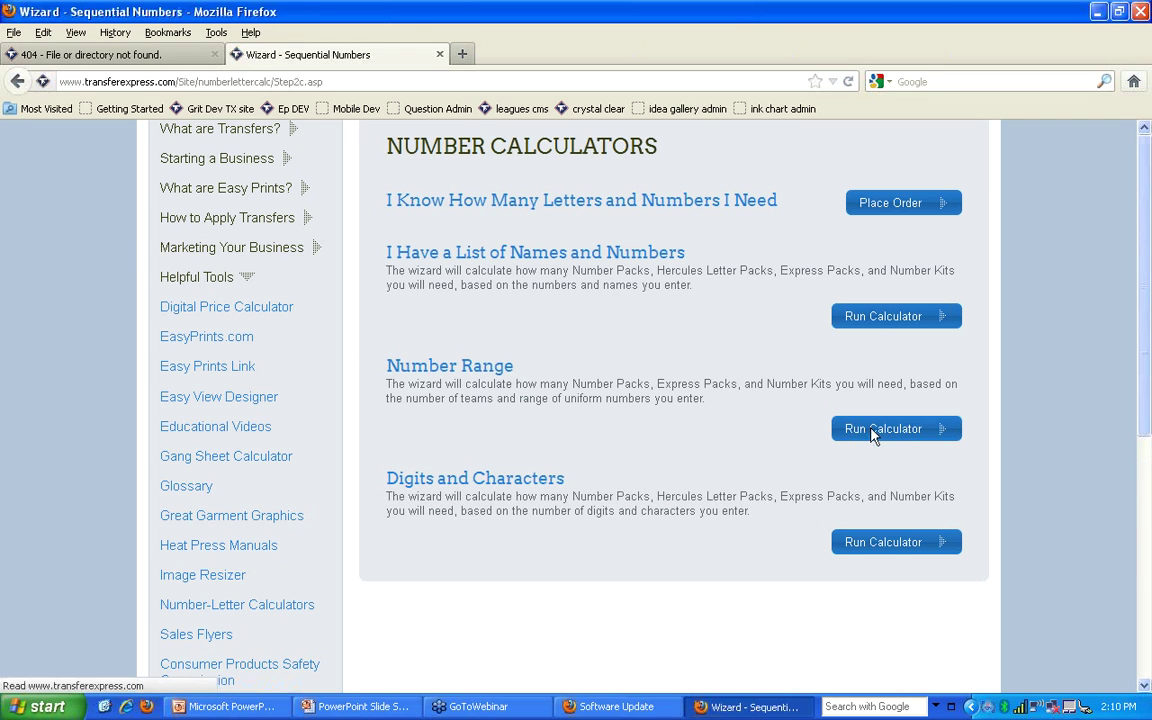
scroll(857, 435, down, 2)
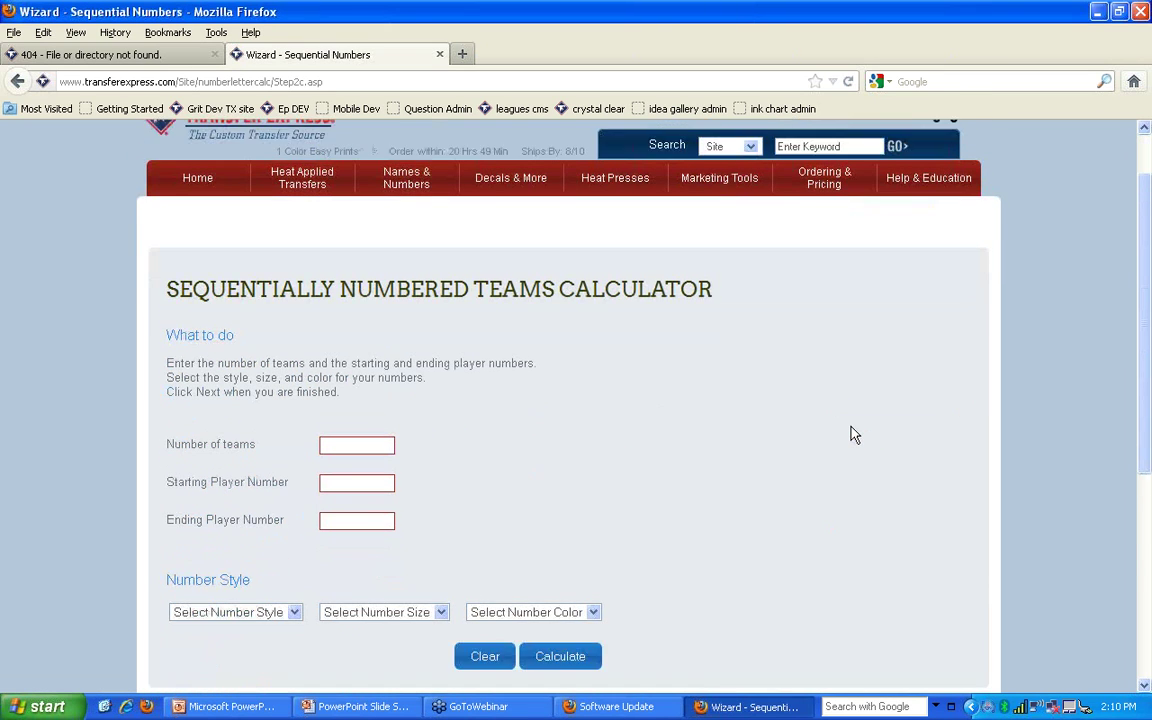
scroll(855, 435, down, 2)
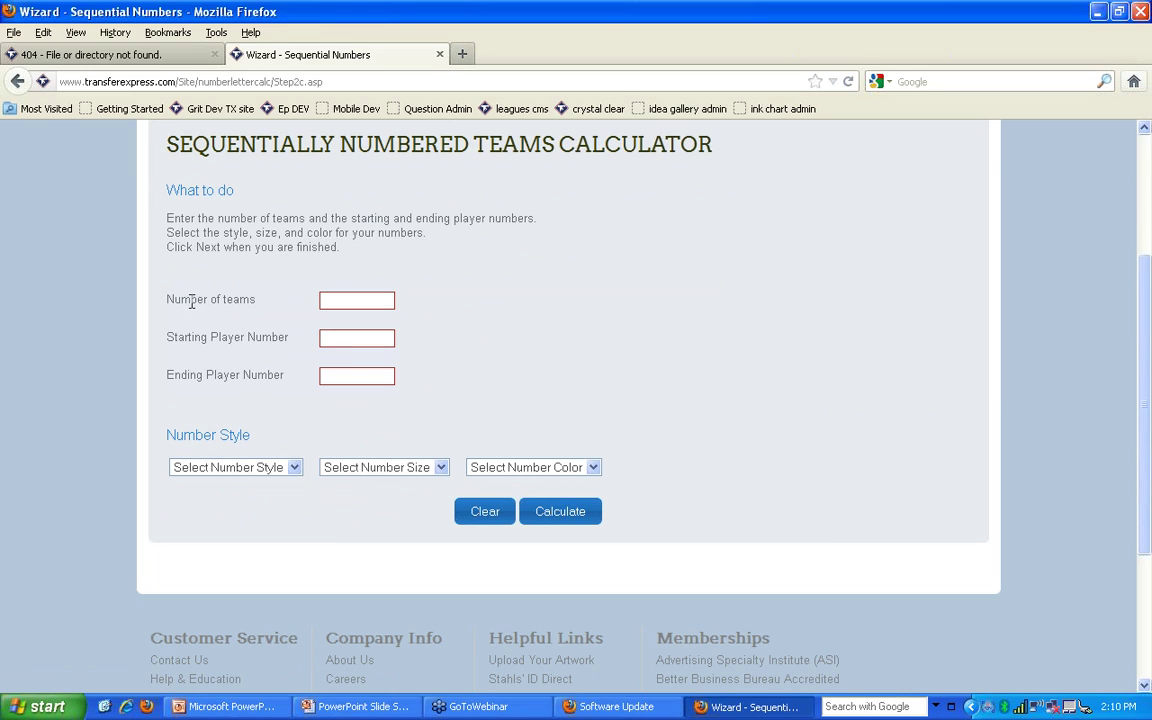
click(334, 300)
text(66)
key(BackSpace)
click(328, 340)
text(1)
click(355, 373)
text(15)
Choose the Champ (1 color) number style in 8 inch White and calculate the order
click(285, 469)
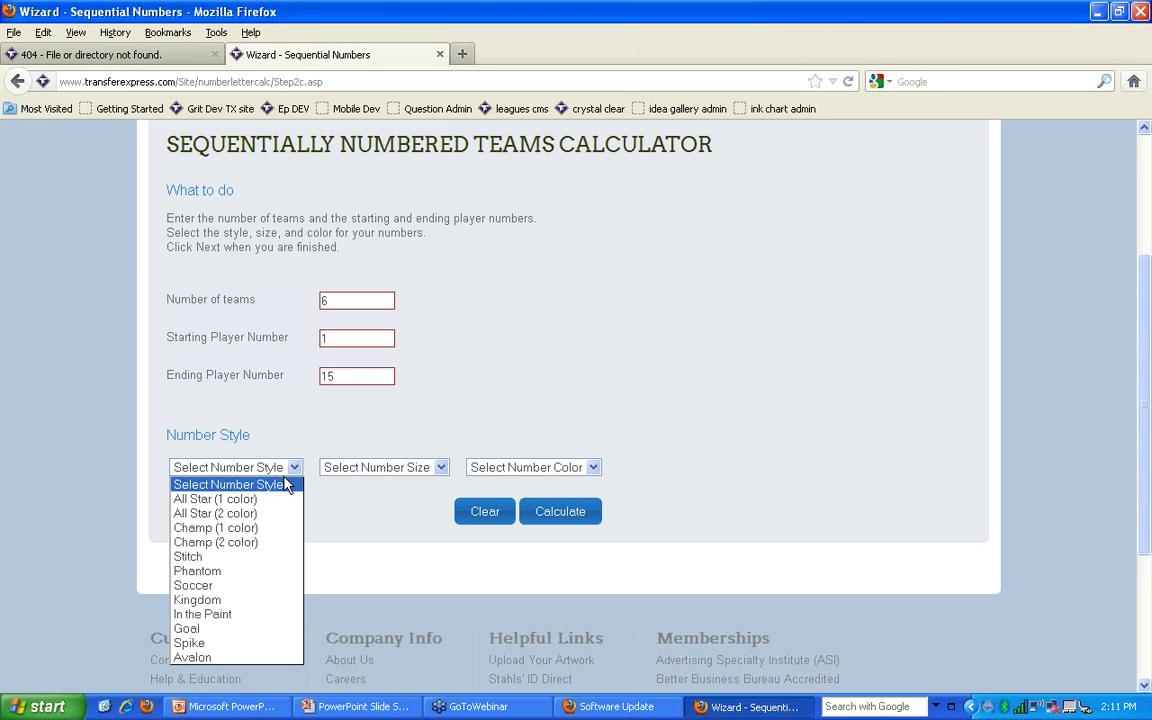
click(263, 528)
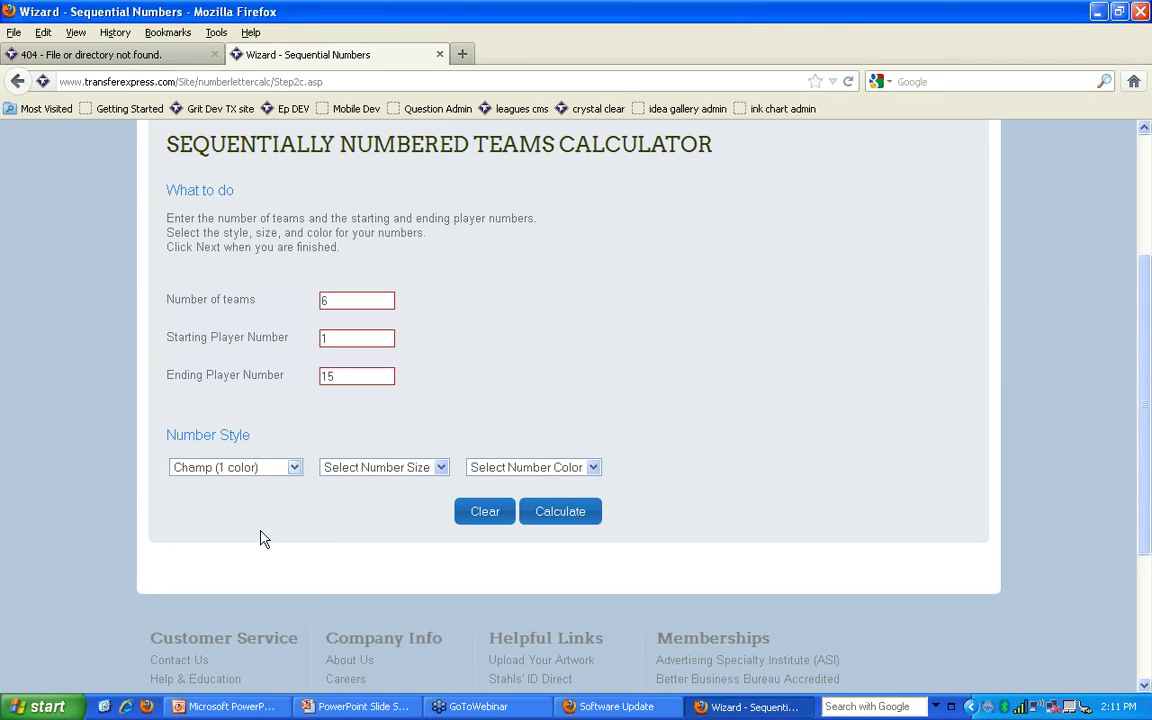
click(421, 470)
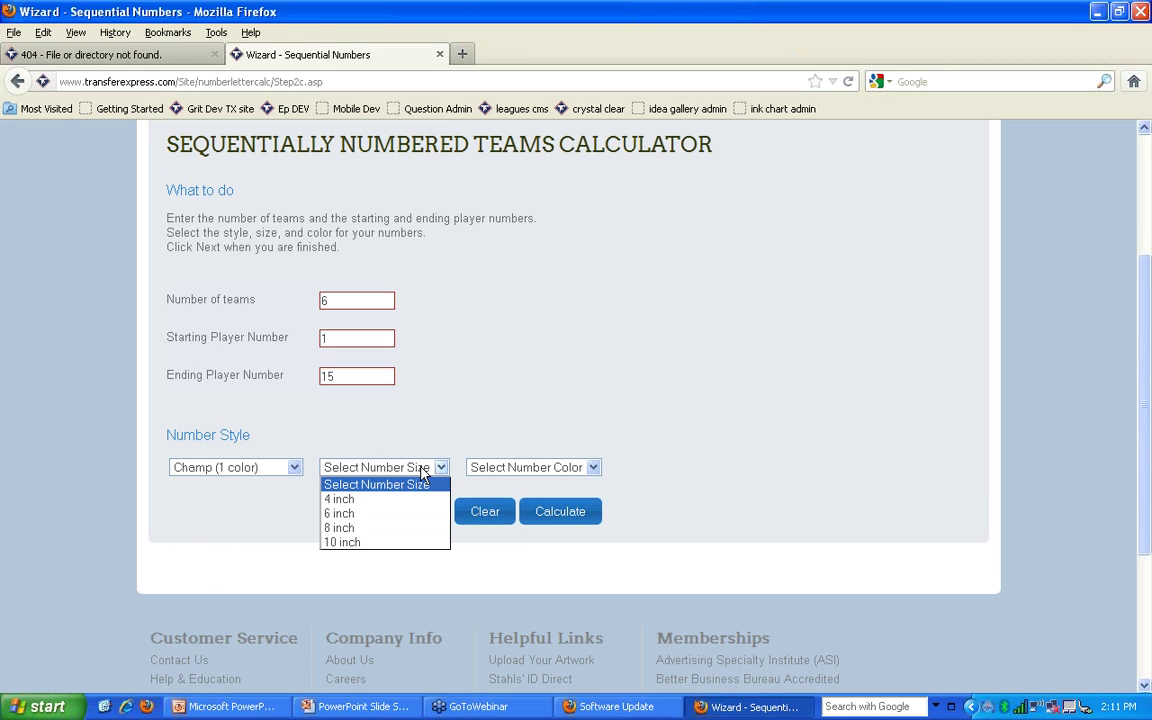
click(355, 528)
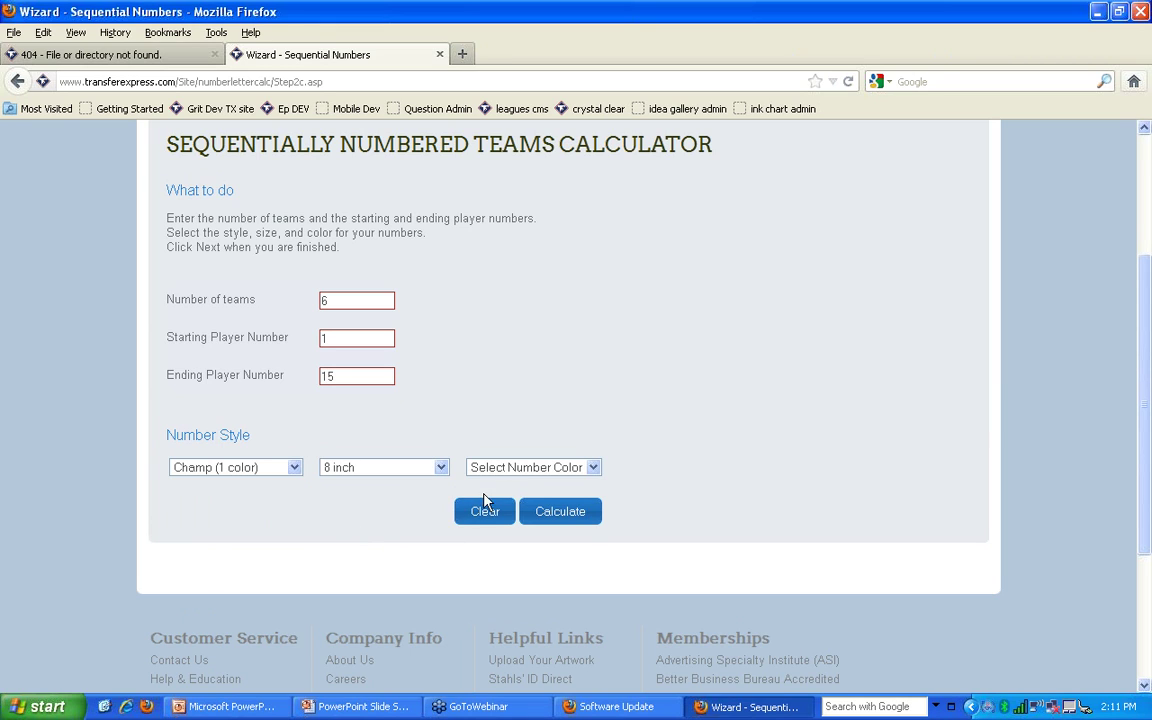
click(530, 468)
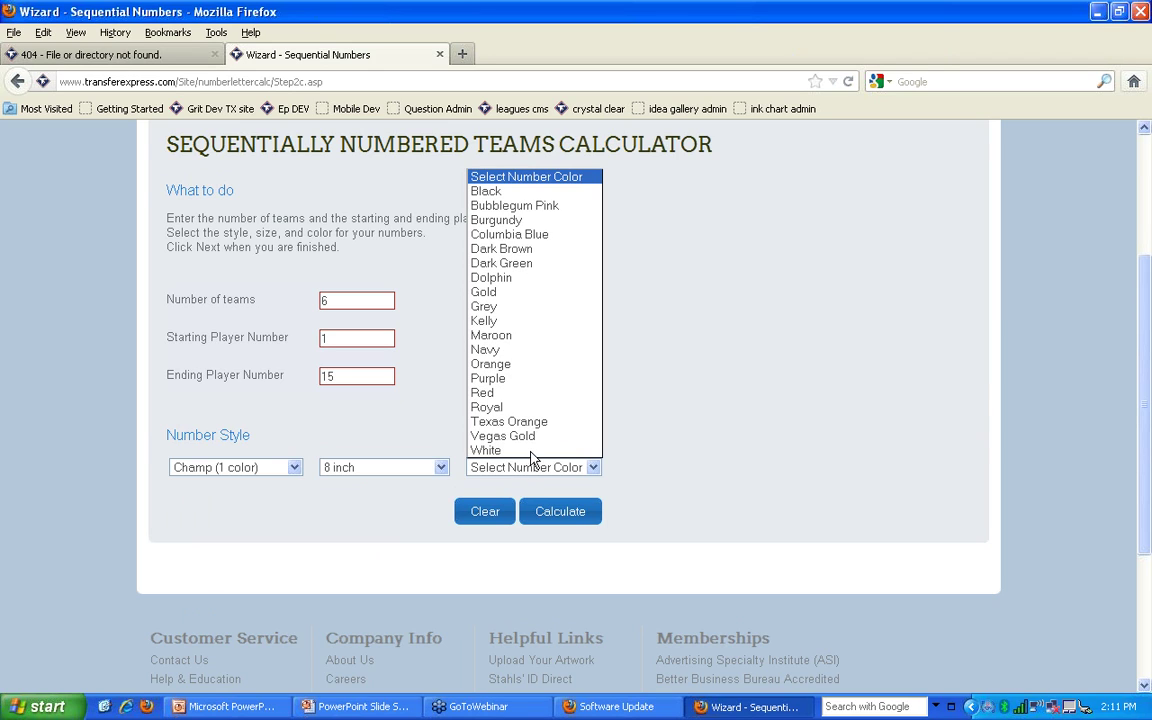
click(530, 451)
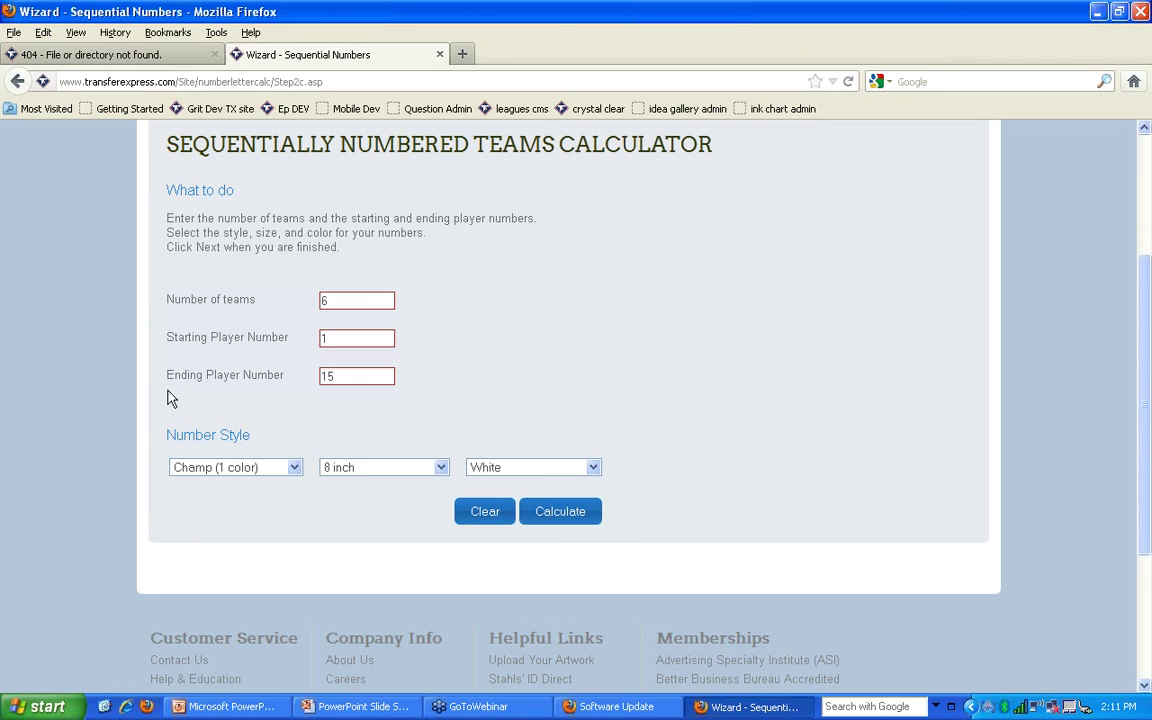
click(560, 512)
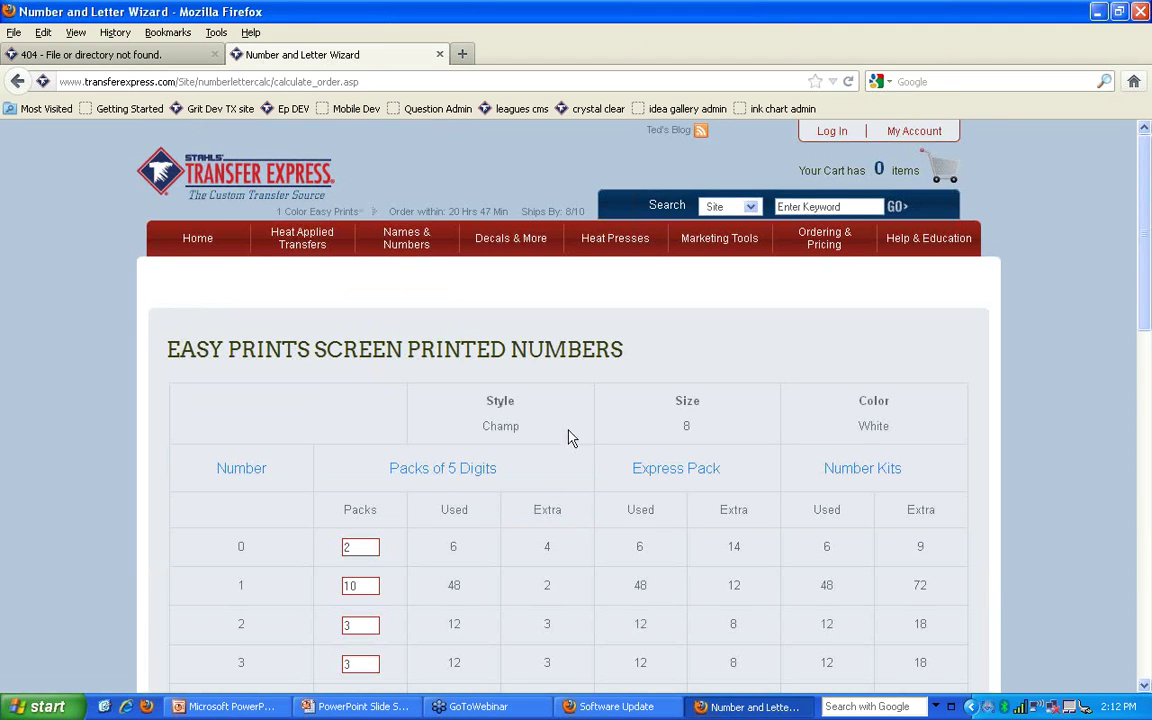
Compare the calculated digit packs, Express Packs and Number Kits, and select Number Packs for the order
scroll(575, 404, down, 2)
scroll(577, 404, down, 4)
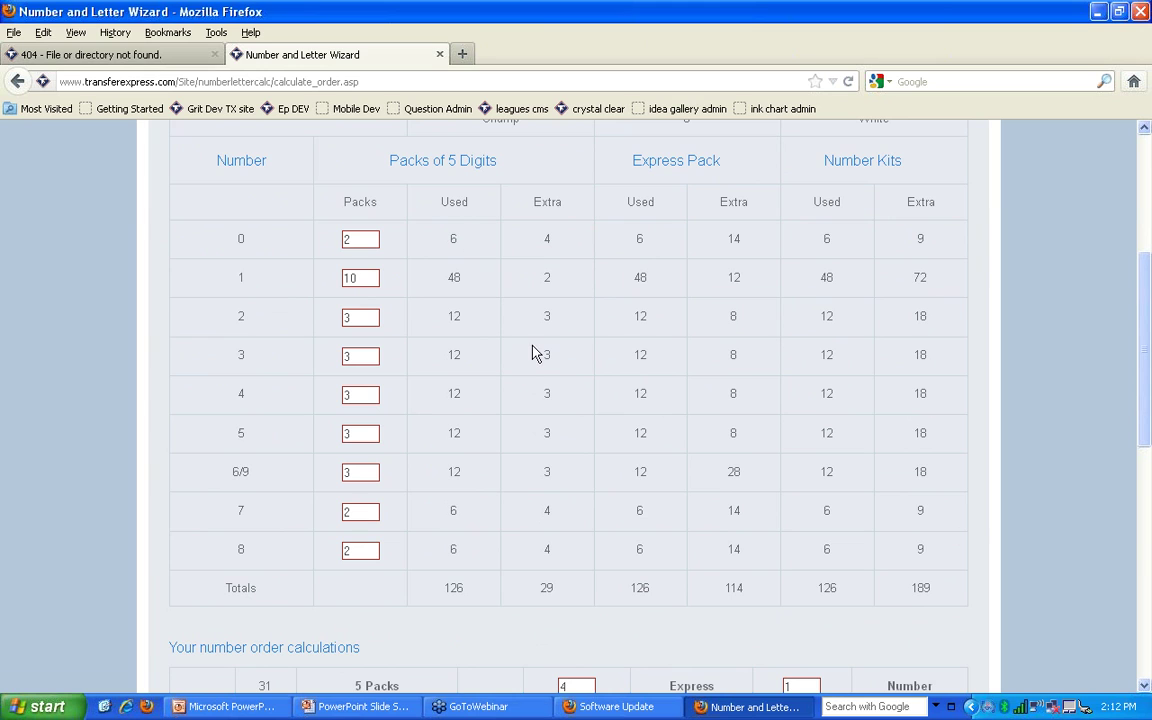
scroll(533, 350, down, 2)
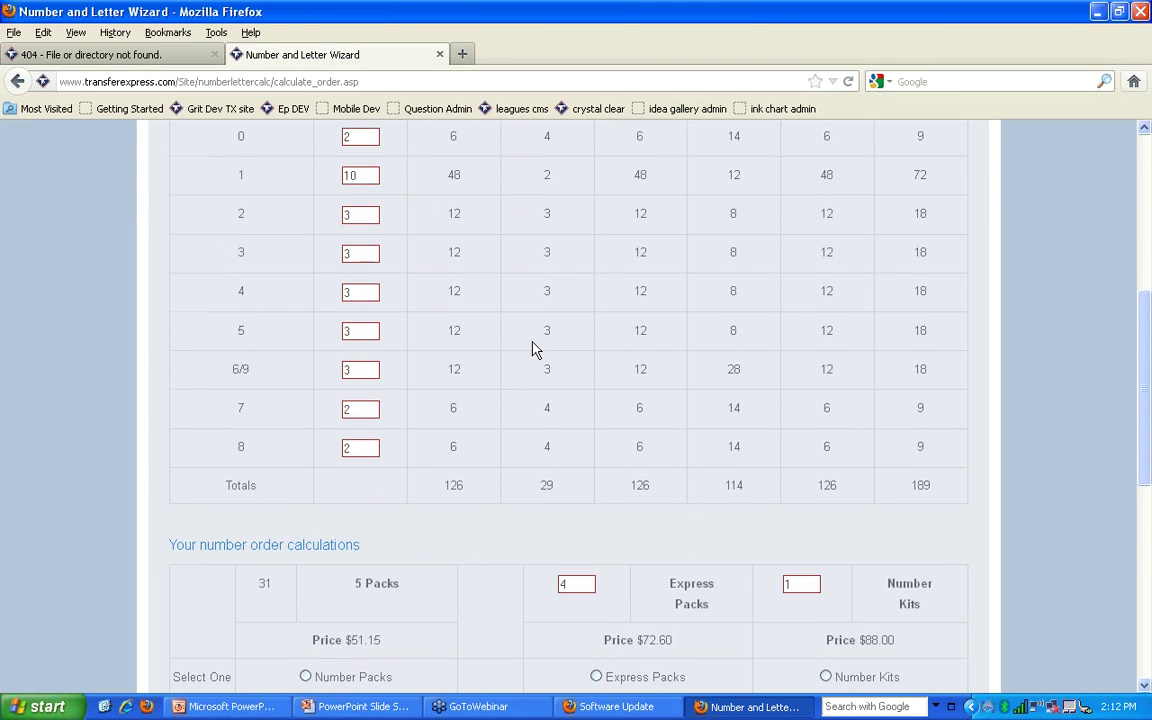
scroll(525, 320, down, 2)
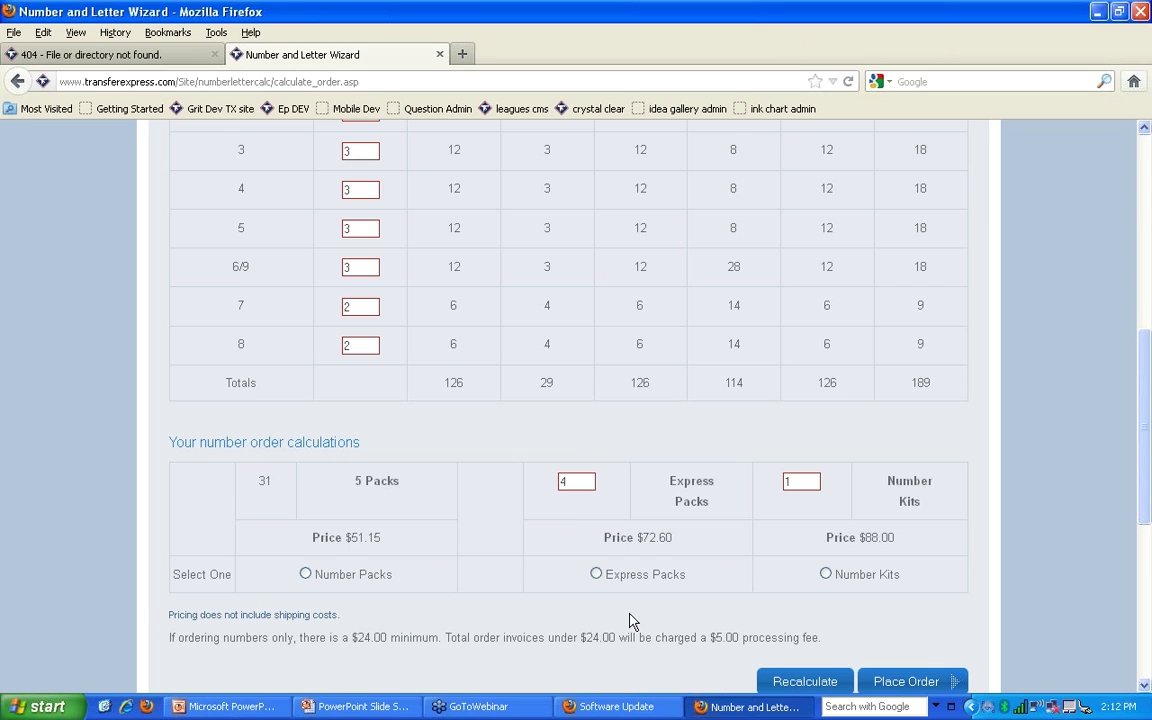
scroll(625, 605, up, 2)
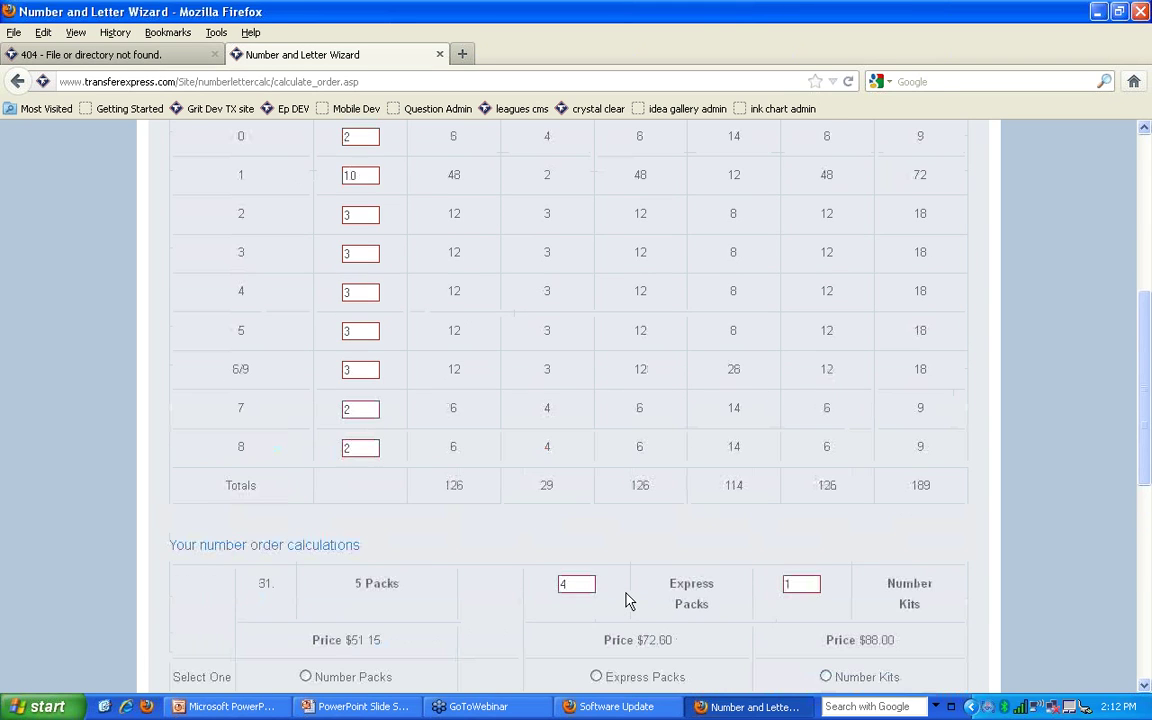
scroll(625, 597, up, 2)
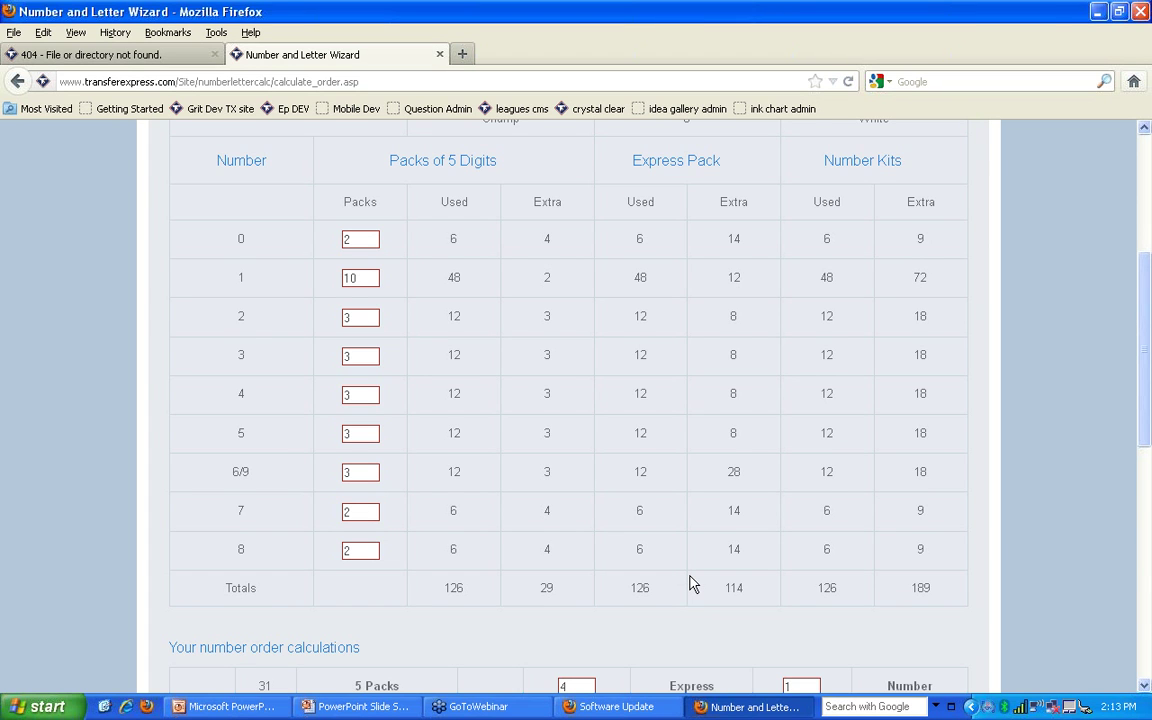
scroll(545, 470, down, 4)
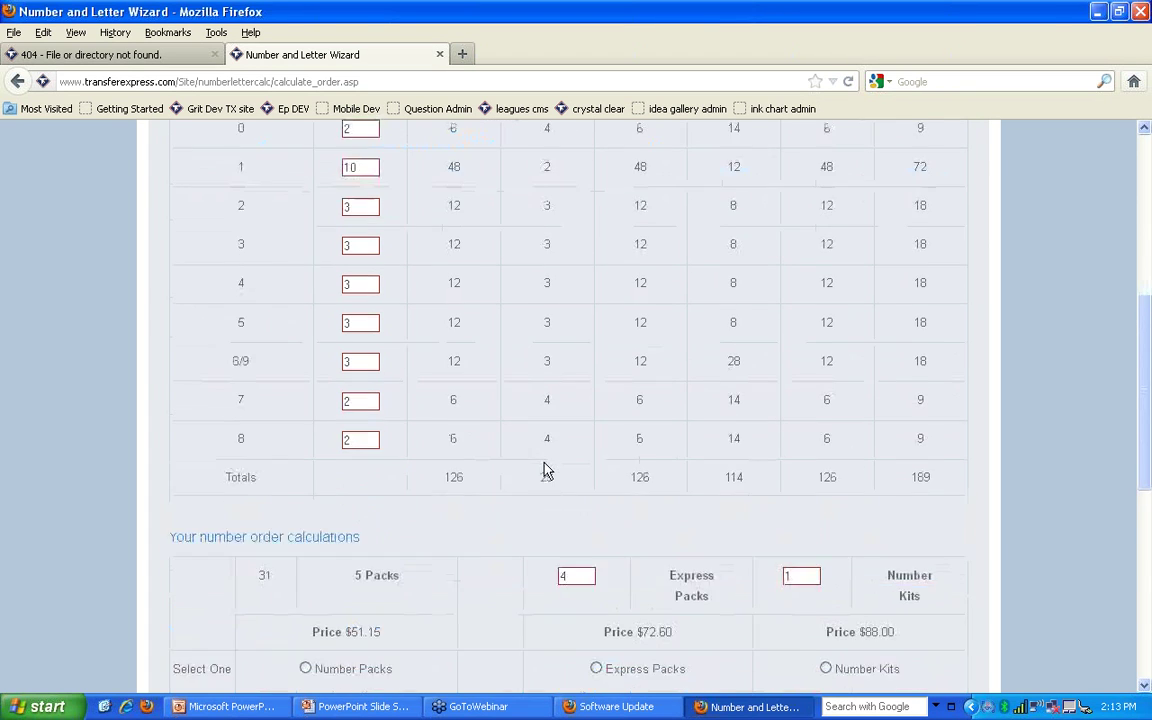
scroll(549, 468, down, 2)
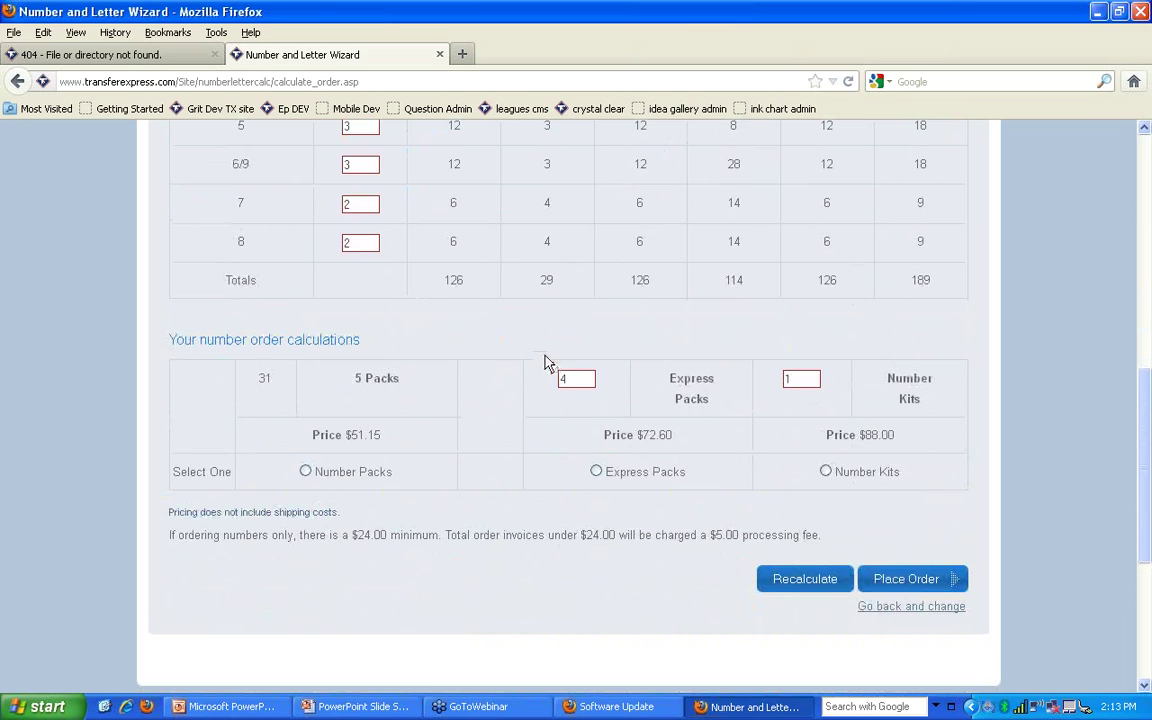
scroll(556, 357, up, 2)
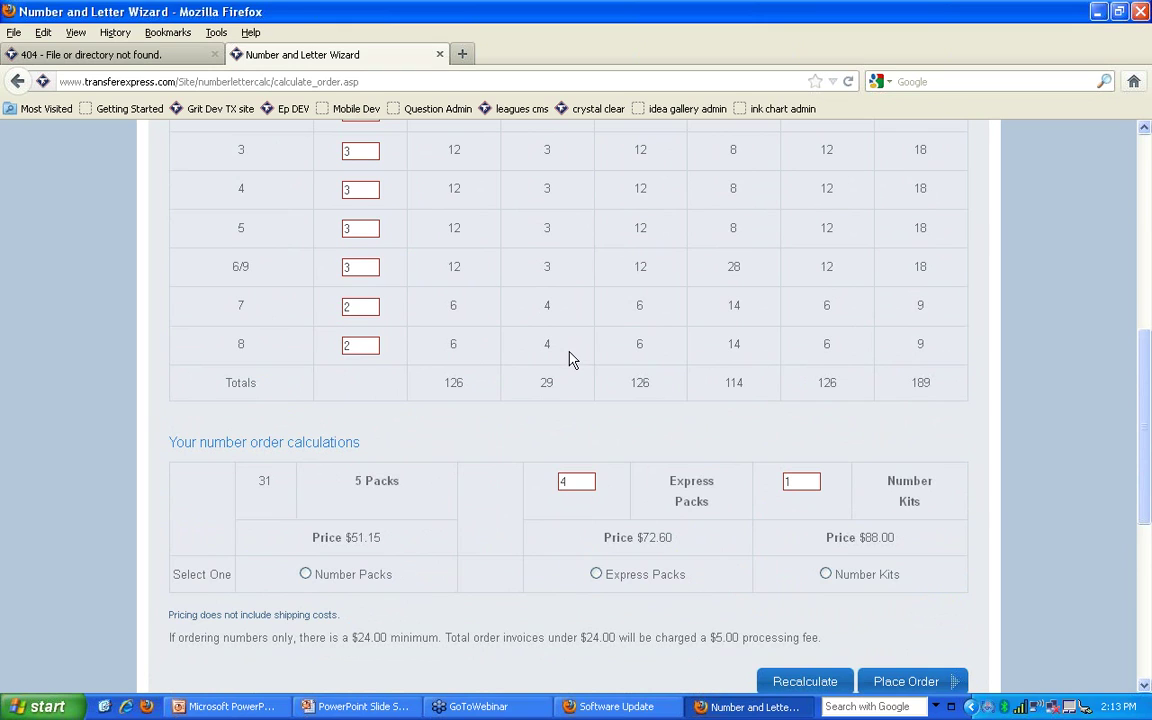
scroll(570, 358, down, 2)
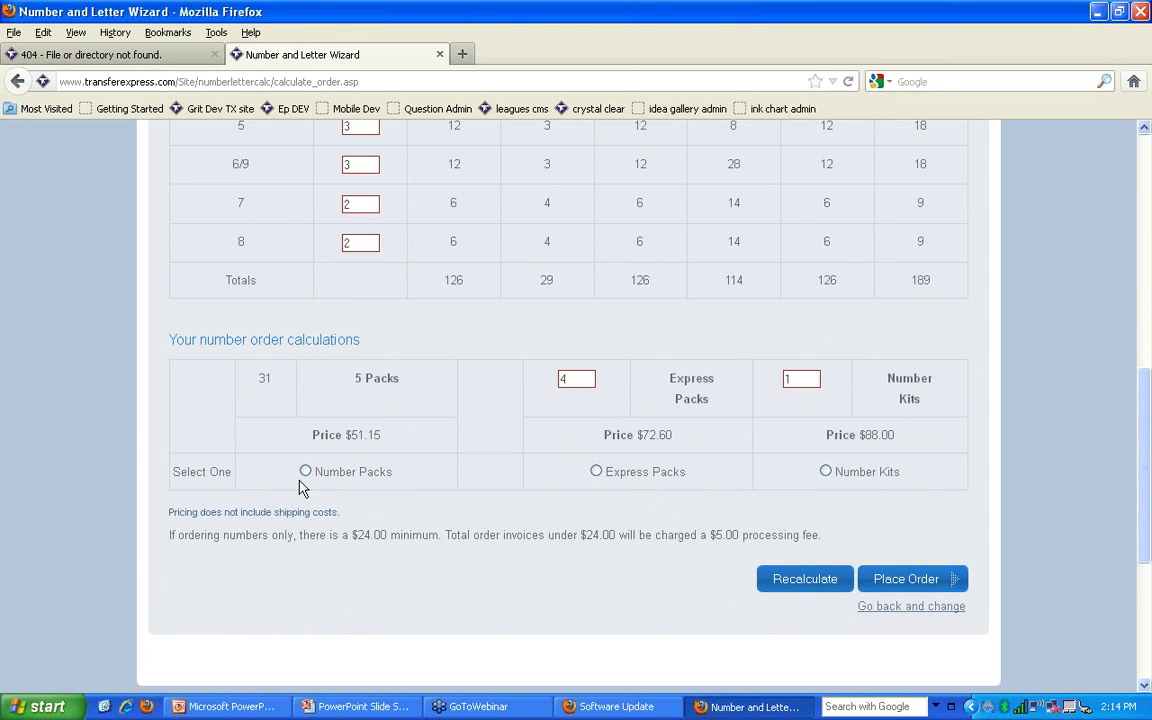
click(305, 471)
Close the browser with all its tabs and dismiss the software update message
click(1142, 12)
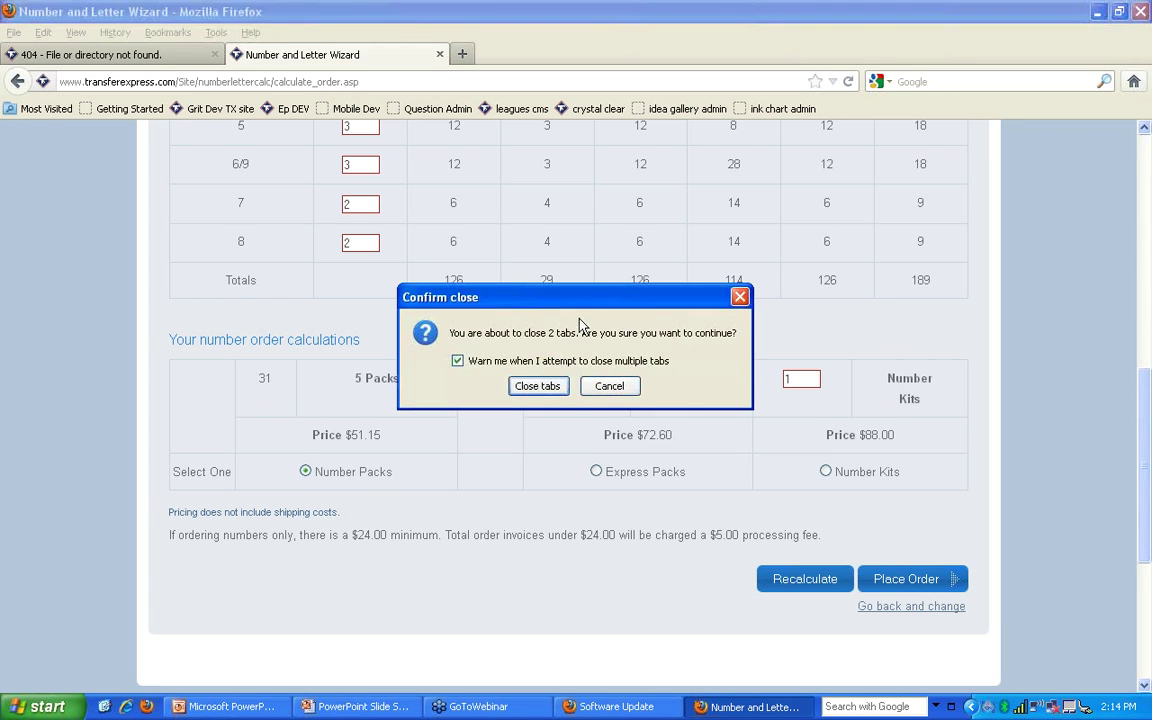
click(532, 386)
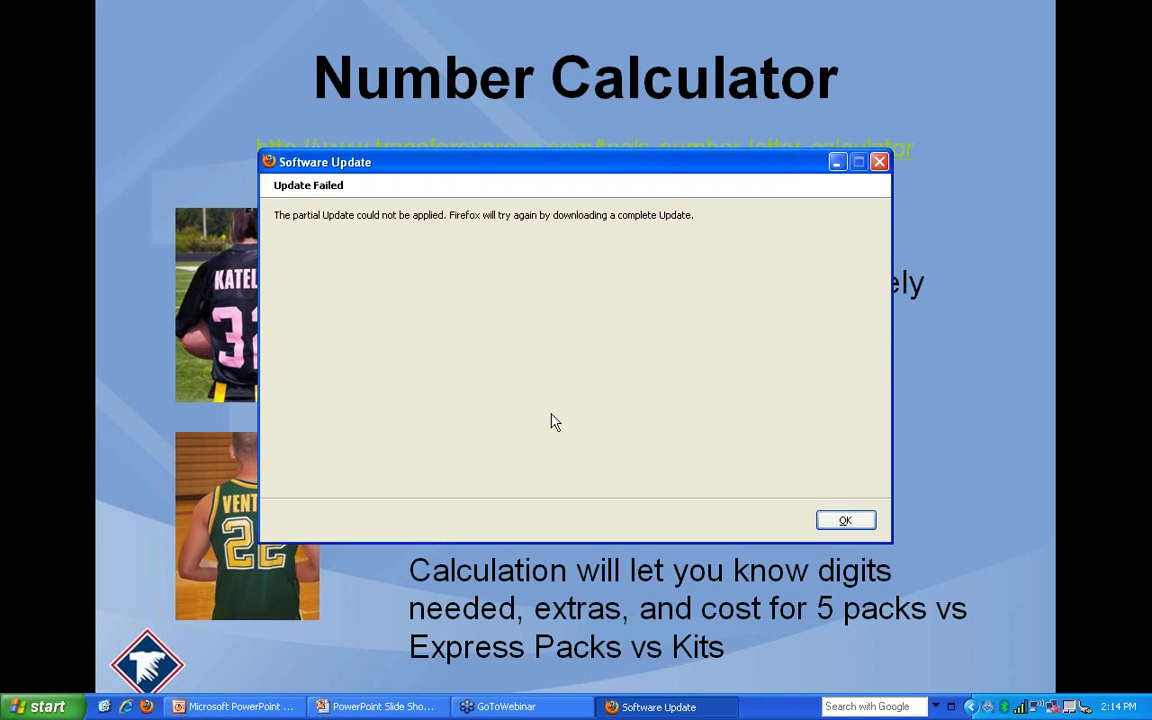
key(Return)
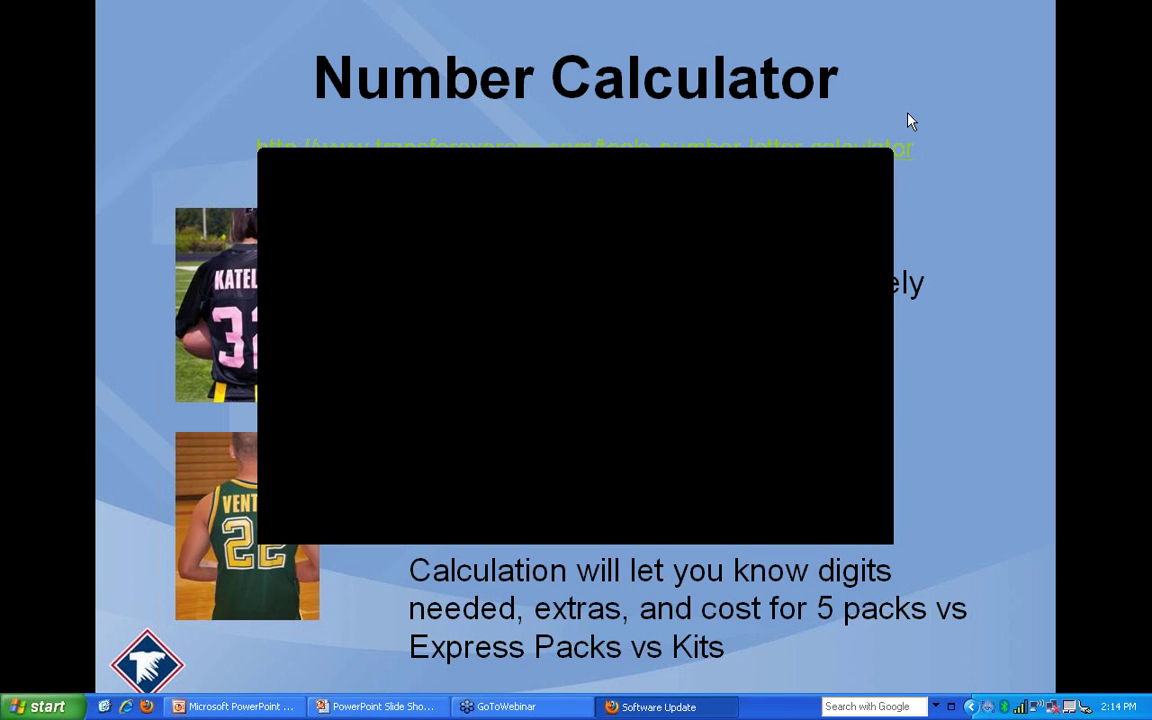
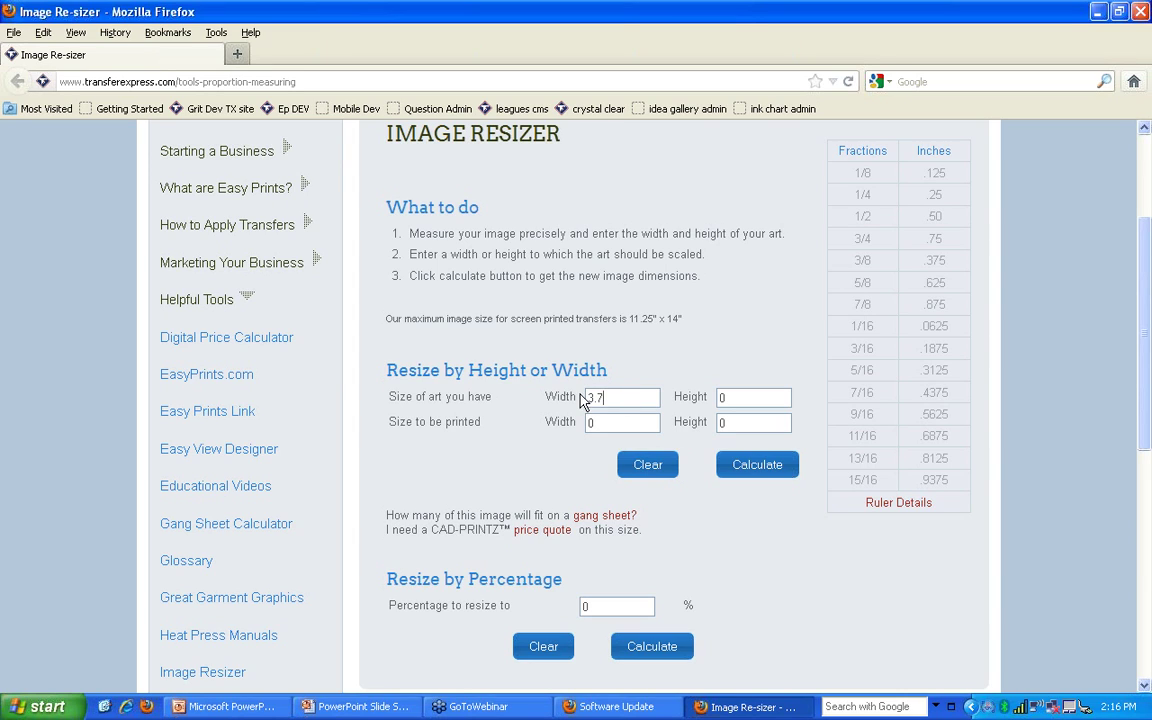
Enter 3.5 as the height of the existing art and 8 as the printed height, and calculate the new dimensions
double_click(741, 397)
text(3.5)
click(620, 427)
key(Tab)
double_click(609, 422)
double_click(724, 423)
double_click(623, 421)
click(732, 424)
key(BackSpace)
text(8)
click(760, 468)
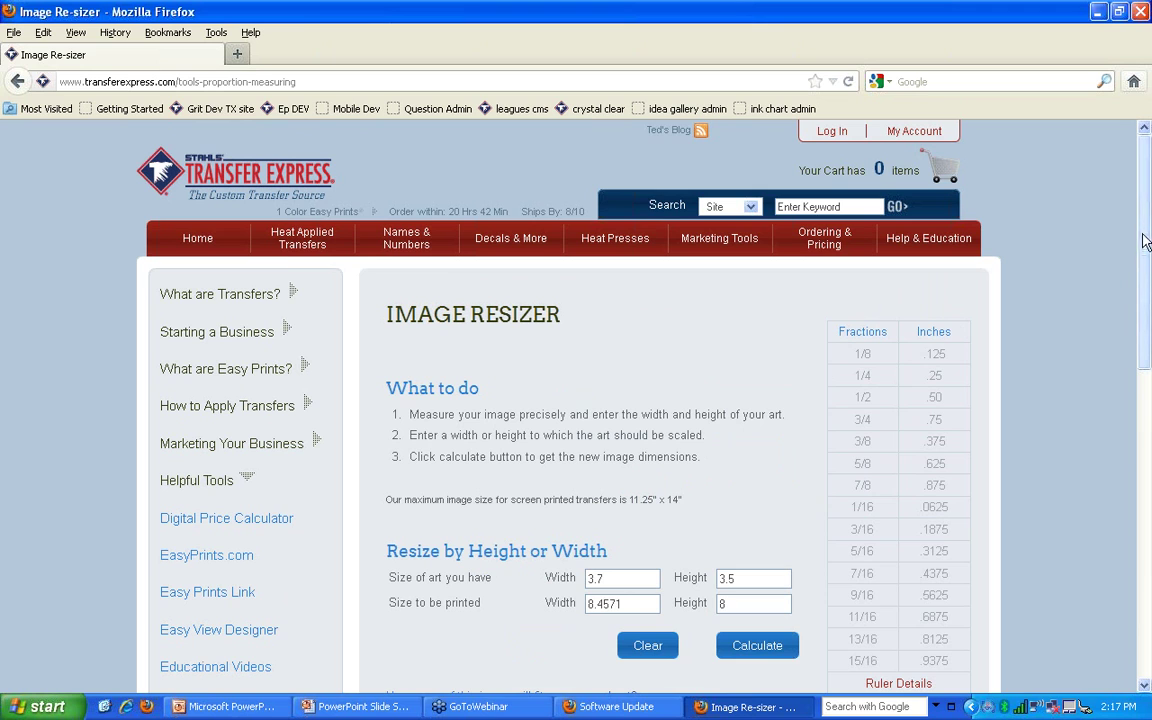
drag(1146, 241, 1146, 331)
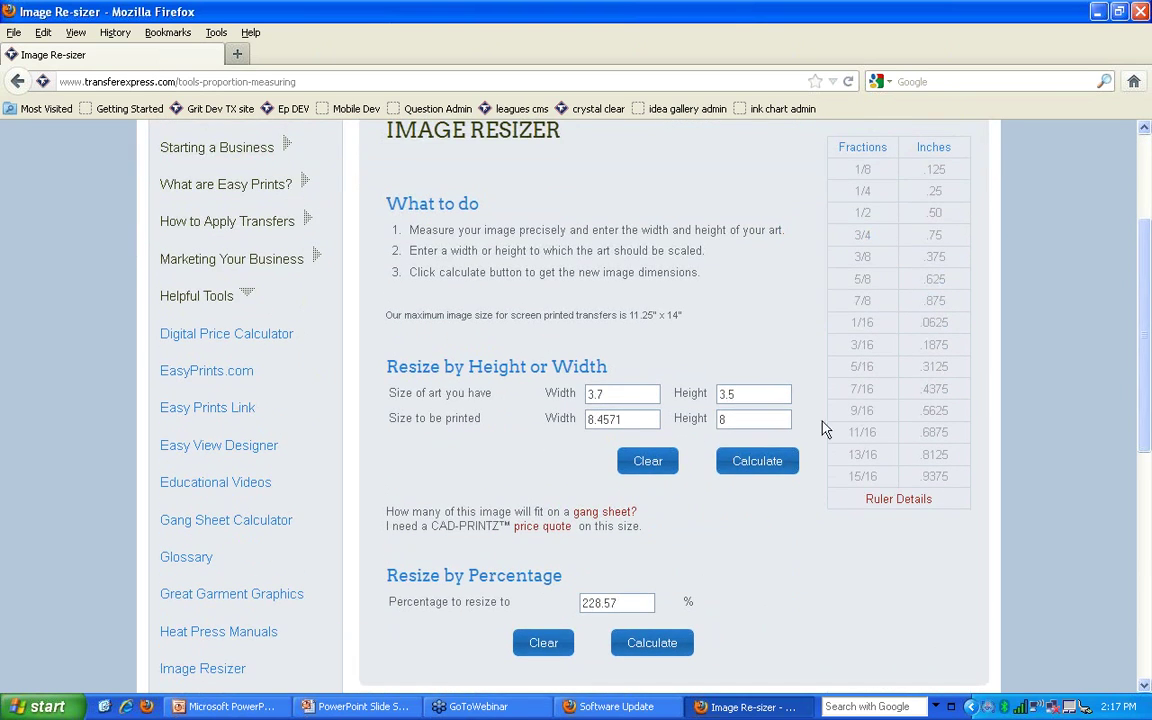
Clear the resizer, re-enter the art size as 3.7 wide by 3.5 high, and calculate a resize to 20%
double_click(637, 423)
click(637, 413)
click(645, 466)
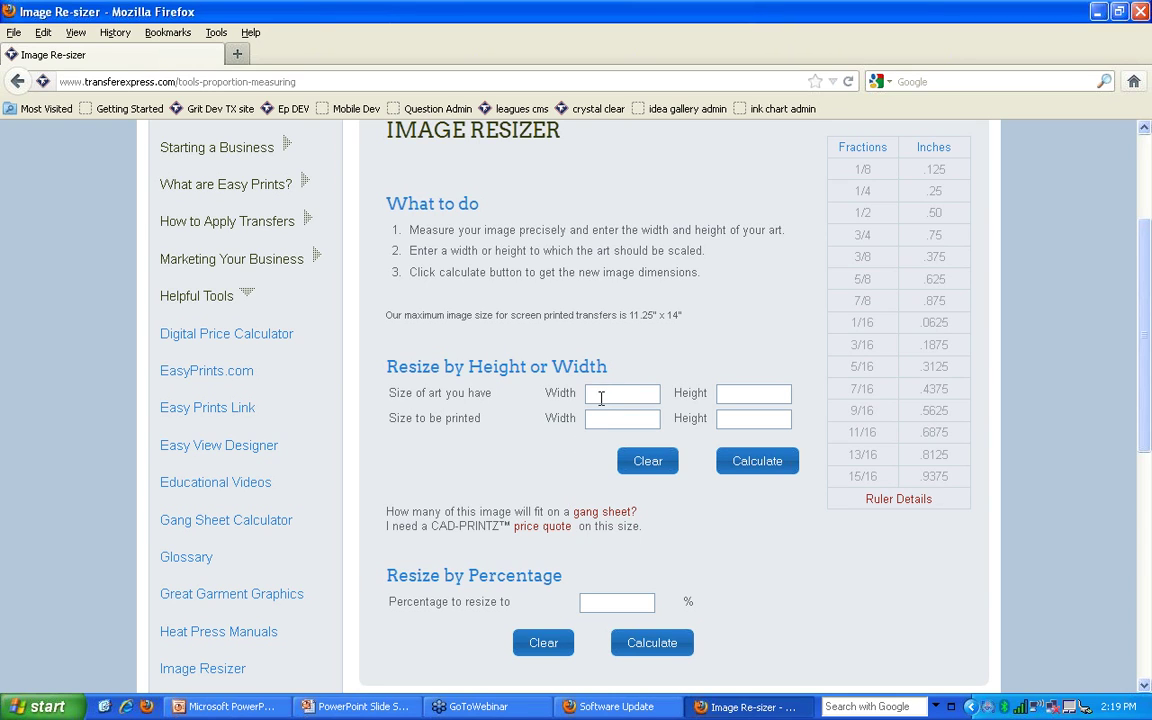
text(3.7)
text(3.5)
text(20)
click(642, 644)
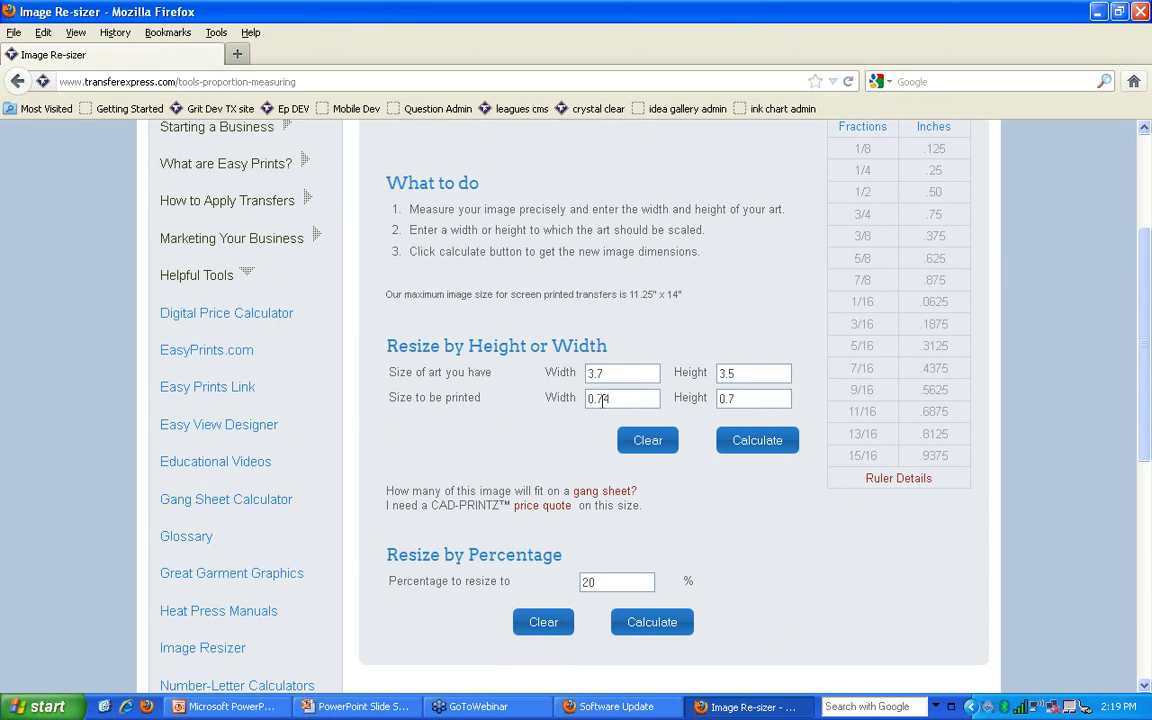
Set the resize percentage to 120 and recalculate the printed dimensions
double_click(624, 584)
text(120)
click(632, 399)
click(648, 626)
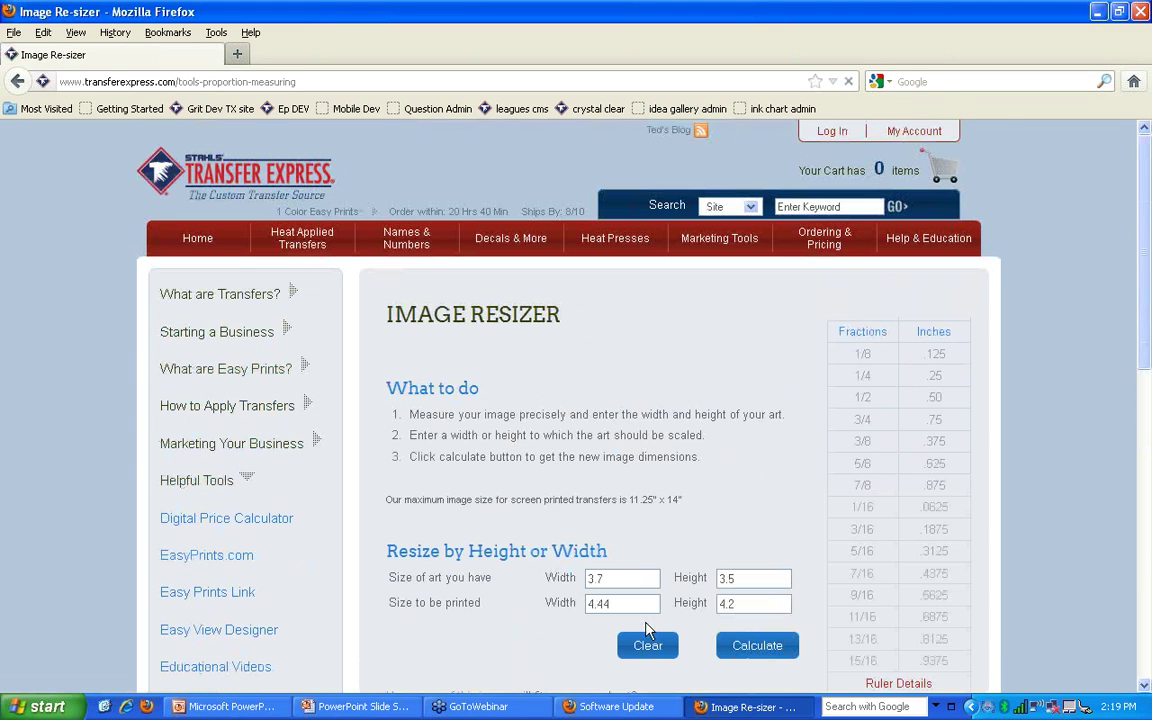
scroll(645, 628, down, 4)
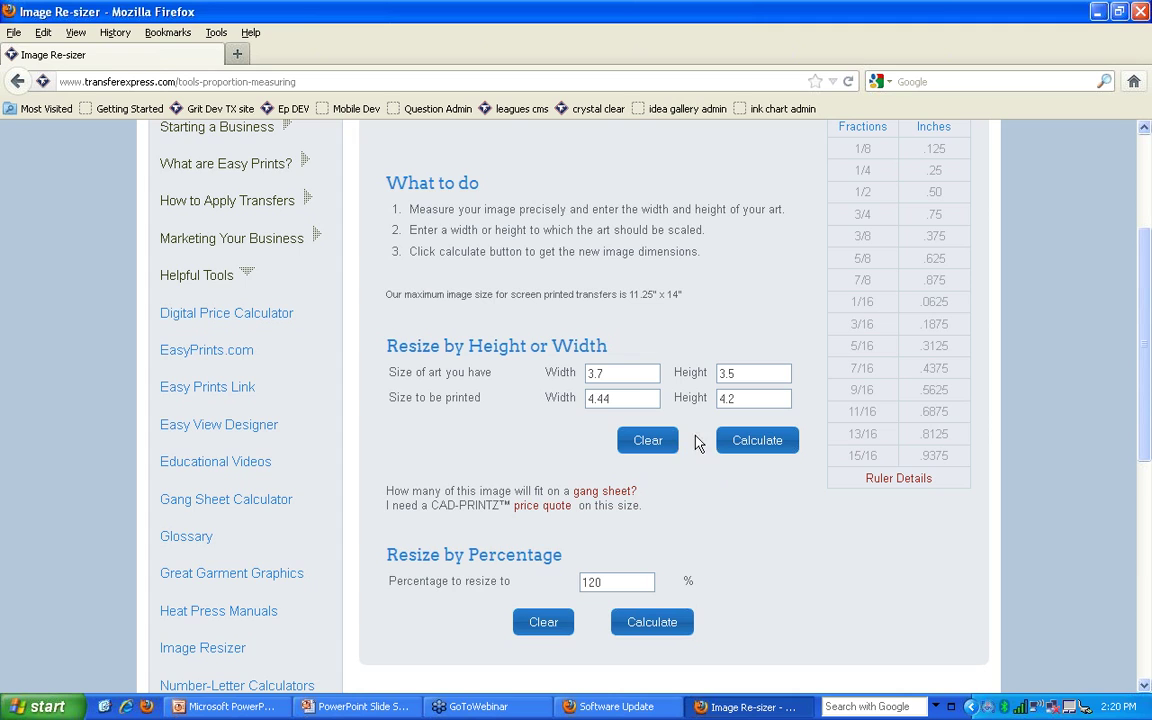
scroll(703, 442, up, 2)
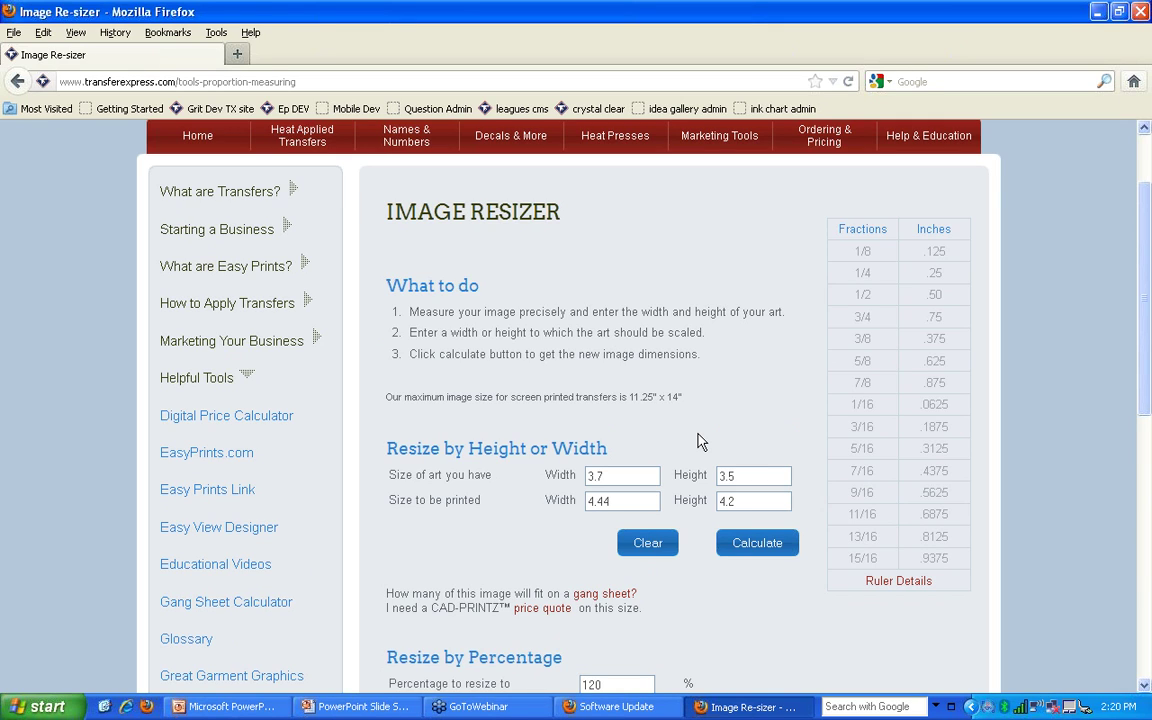
scroll(698, 437, up, 2)
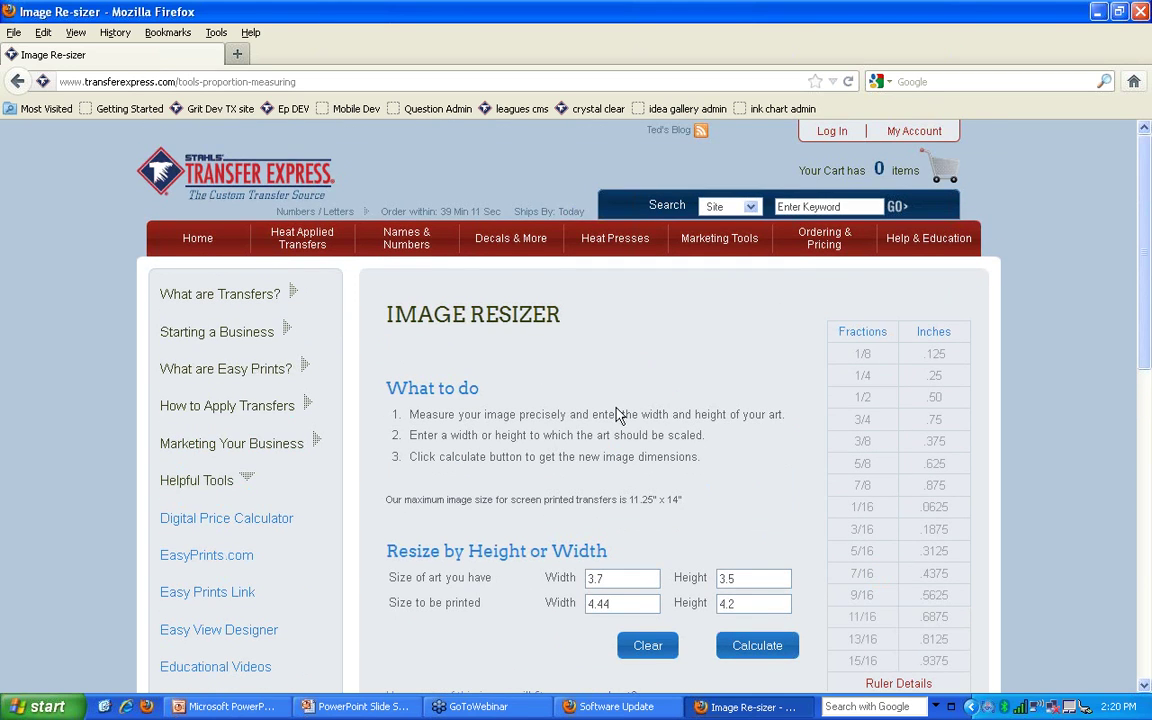
scroll(563, 405, down, 2)
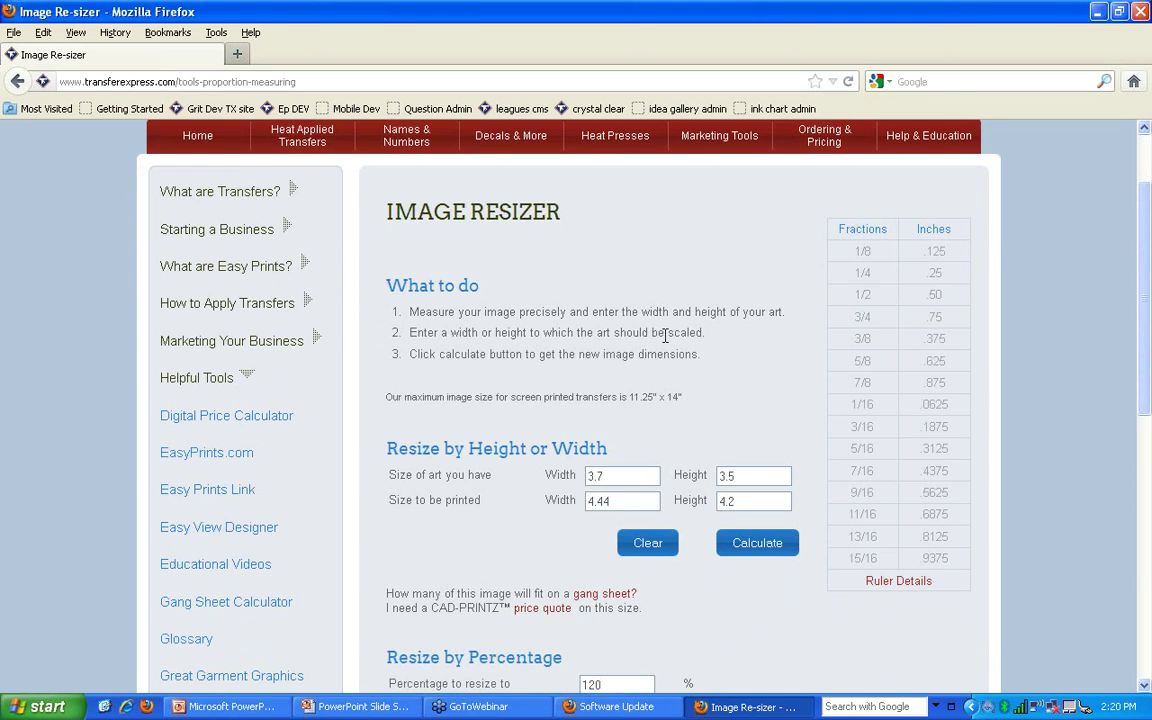
scroll(663, 332, up, 2)
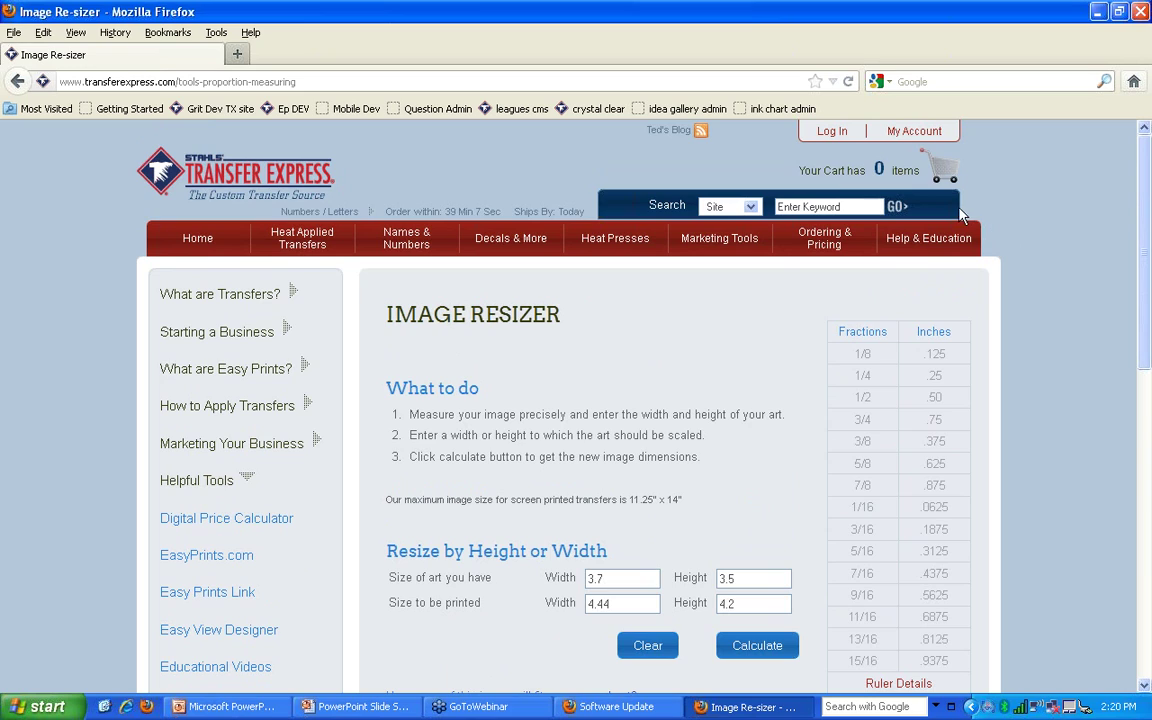
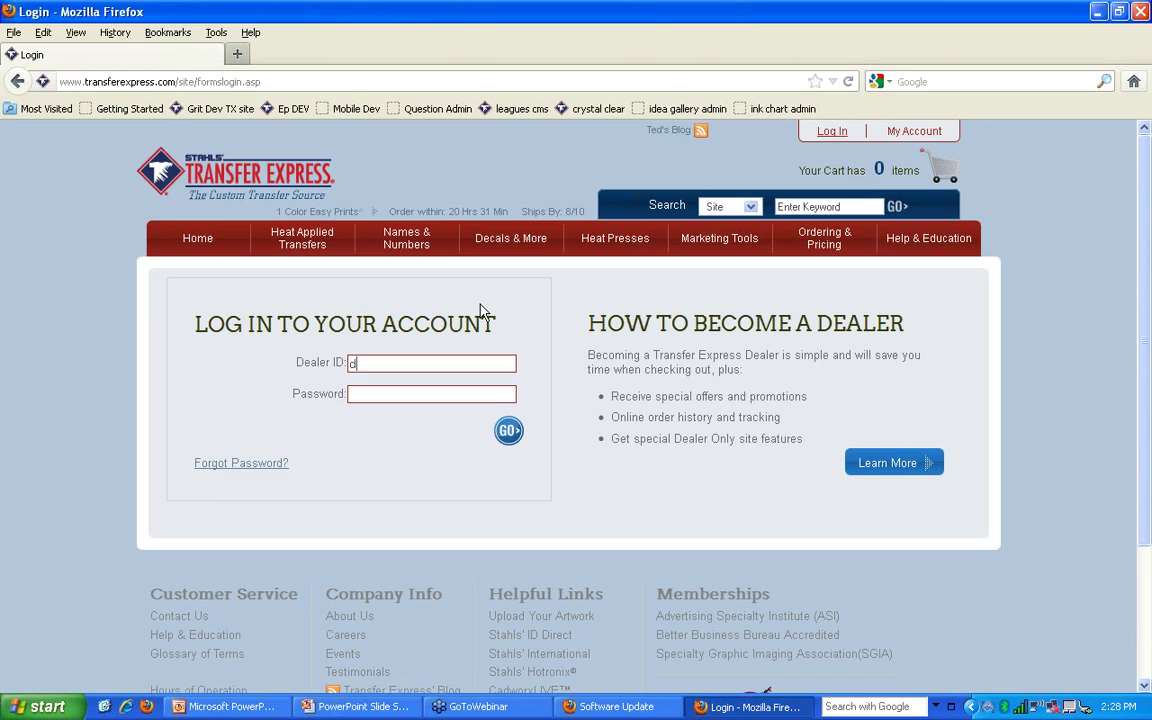
Enter the account password and log in to the dealer account
key(Tab)
text(*******)
key(Return)
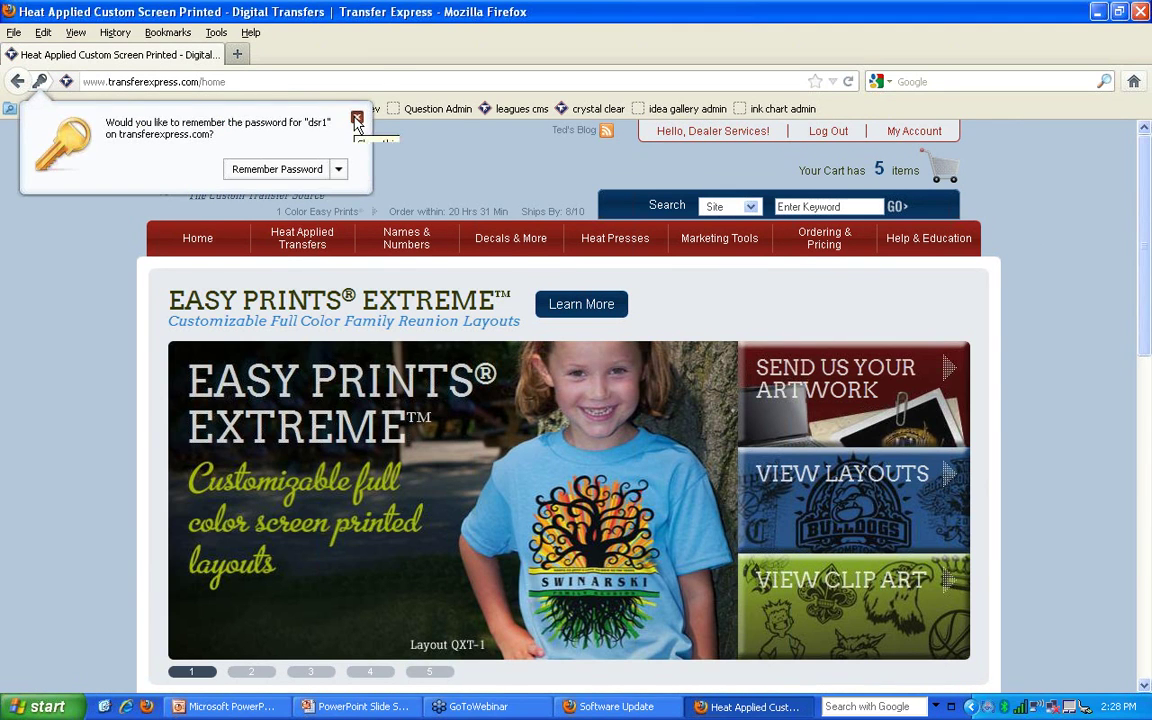
Dismiss the offer to remember the password and open the Baseball/Softball category of the Easy Prints sports layouts
click(356, 117)
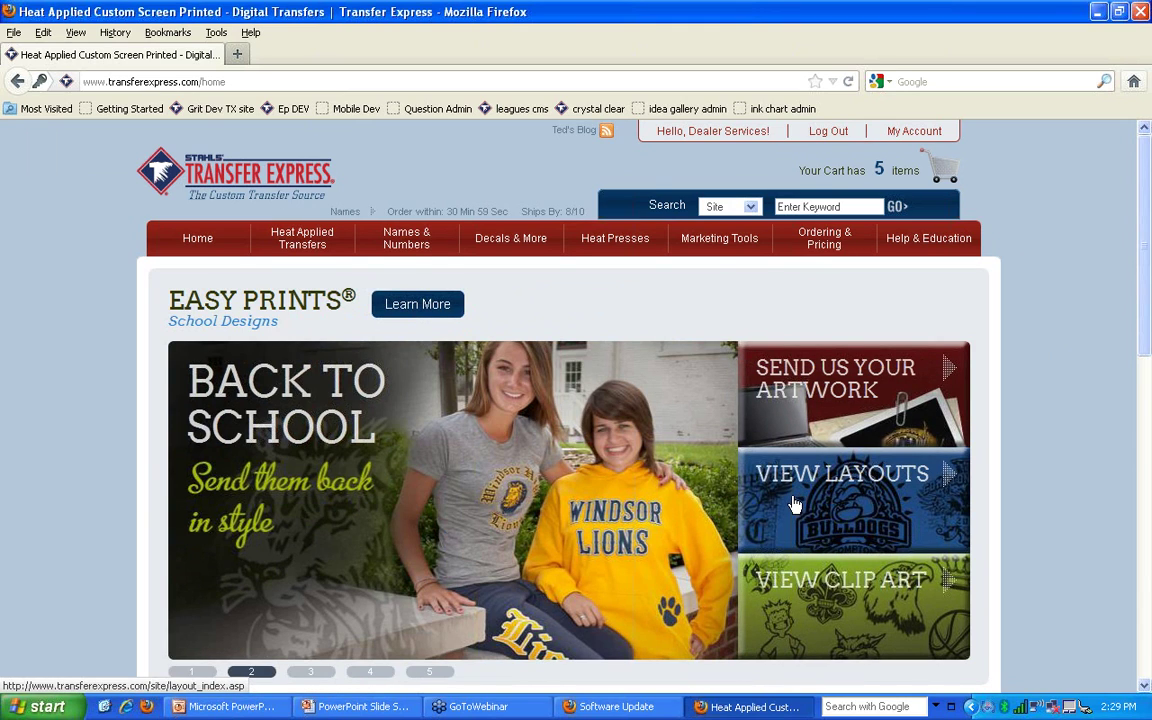
click(855, 511)
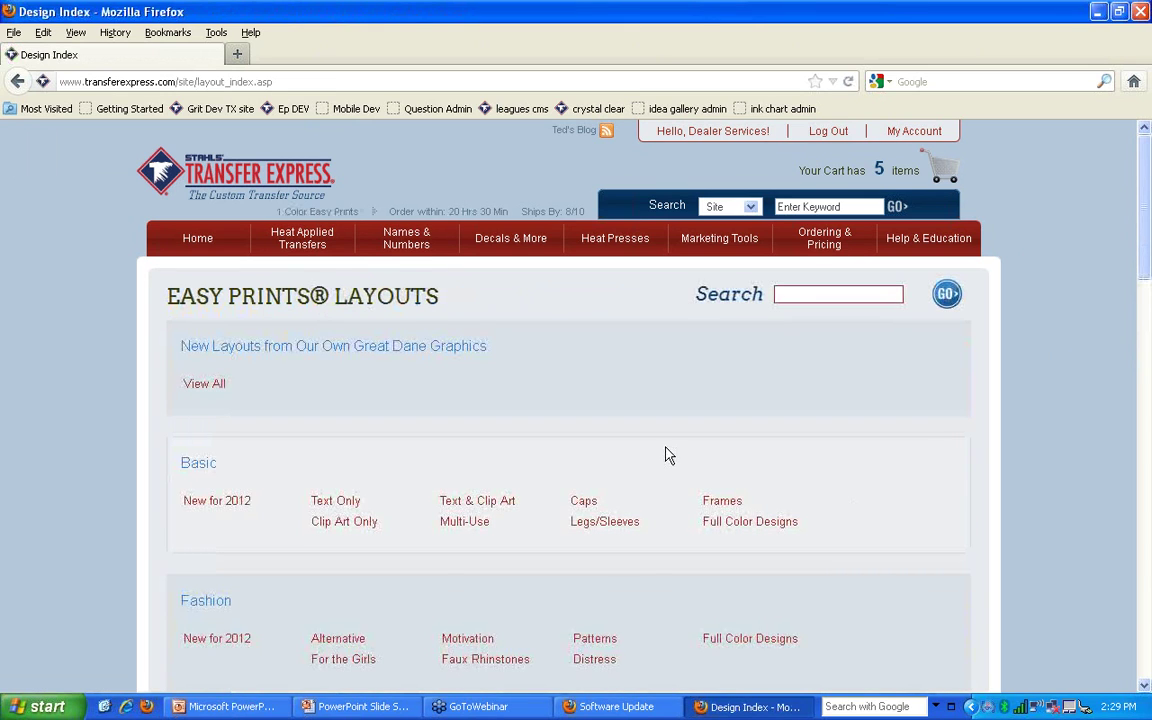
scroll(663, 452, down, 4)
scroll(668, 453, down, 2)
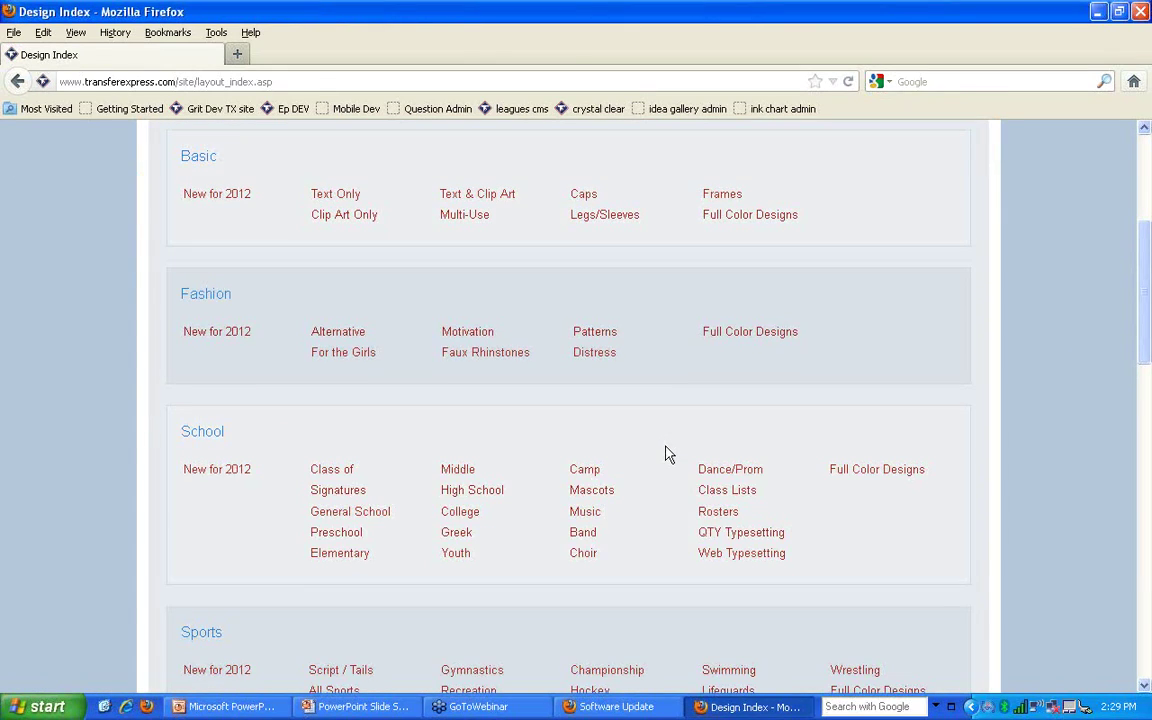
scroll(667, 452, down, 6)
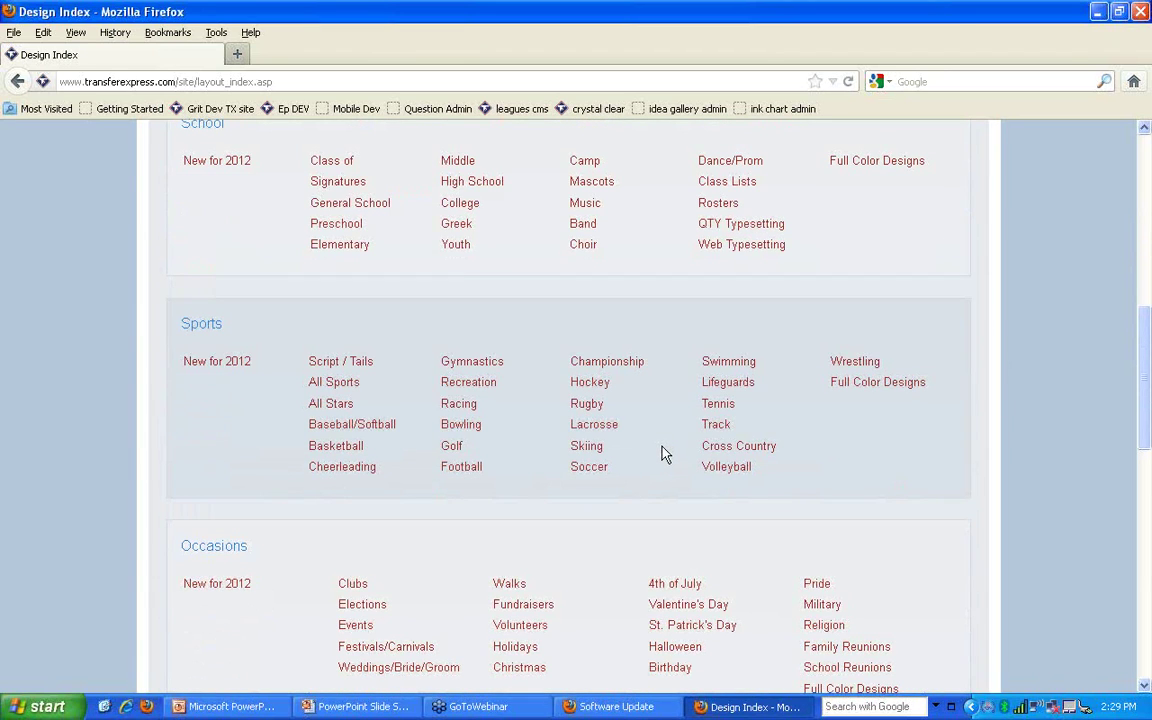
scroll(665, 453, down, 2)
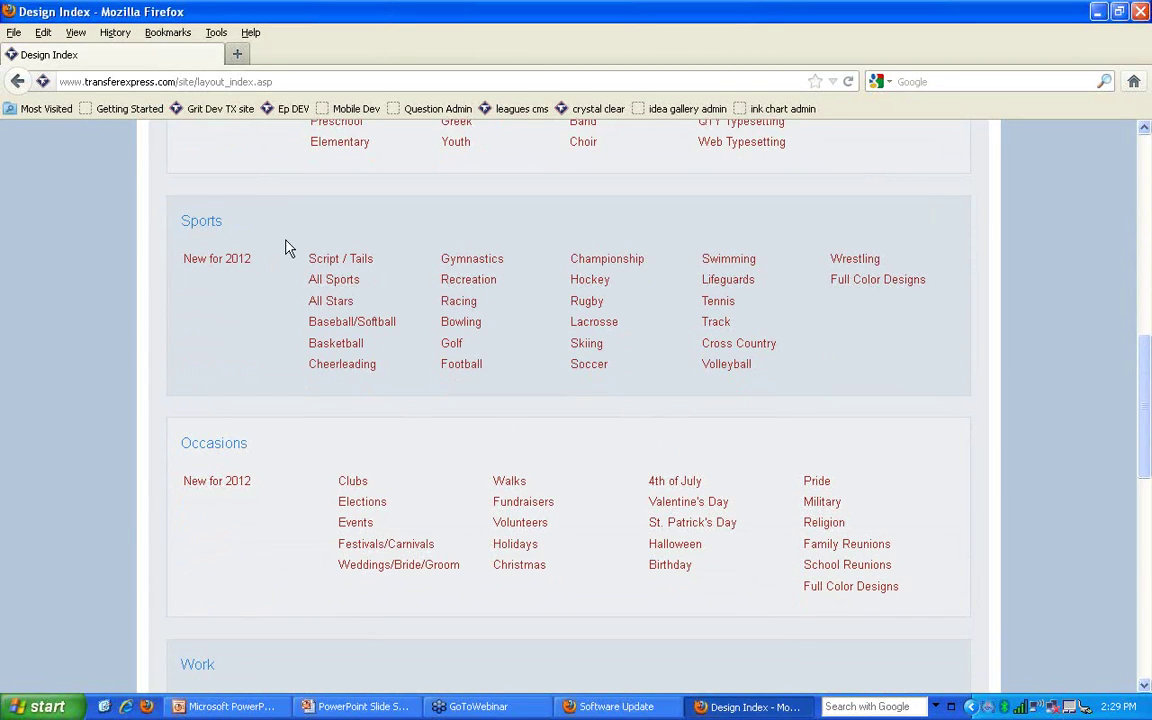
click(343, 329)
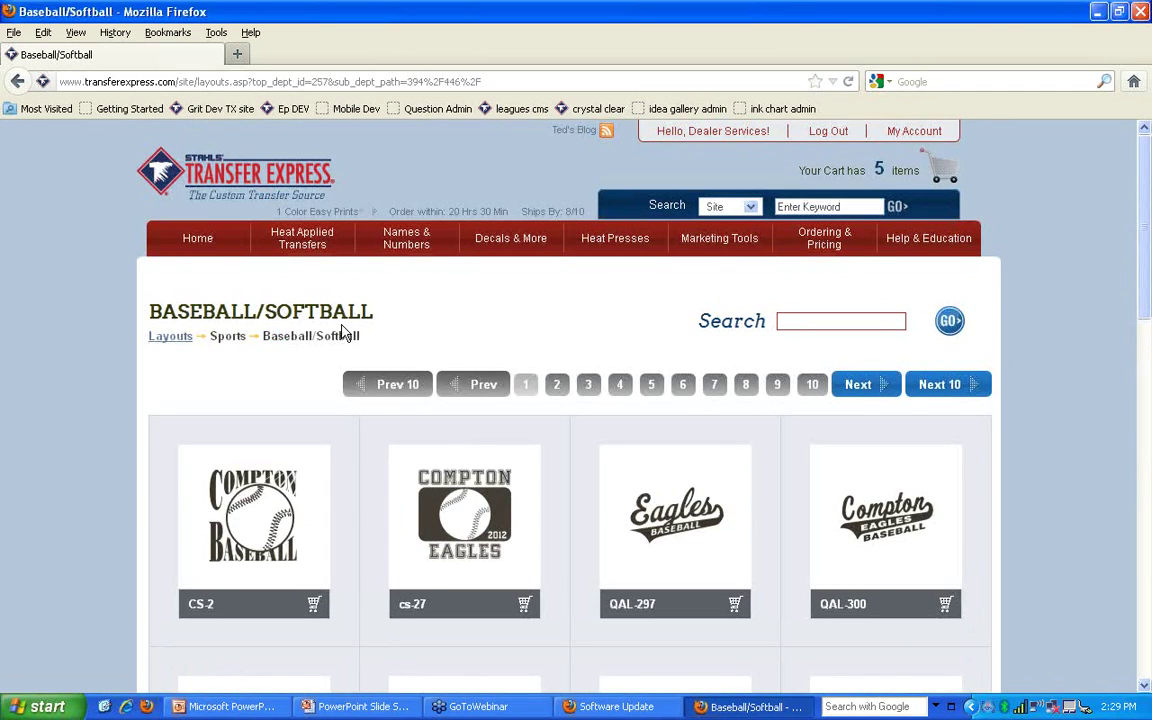
Browse the Baseball/Softball layouts through to the second page and open layout QAS-22 for ordering
scroll(343, 330, down, 5)
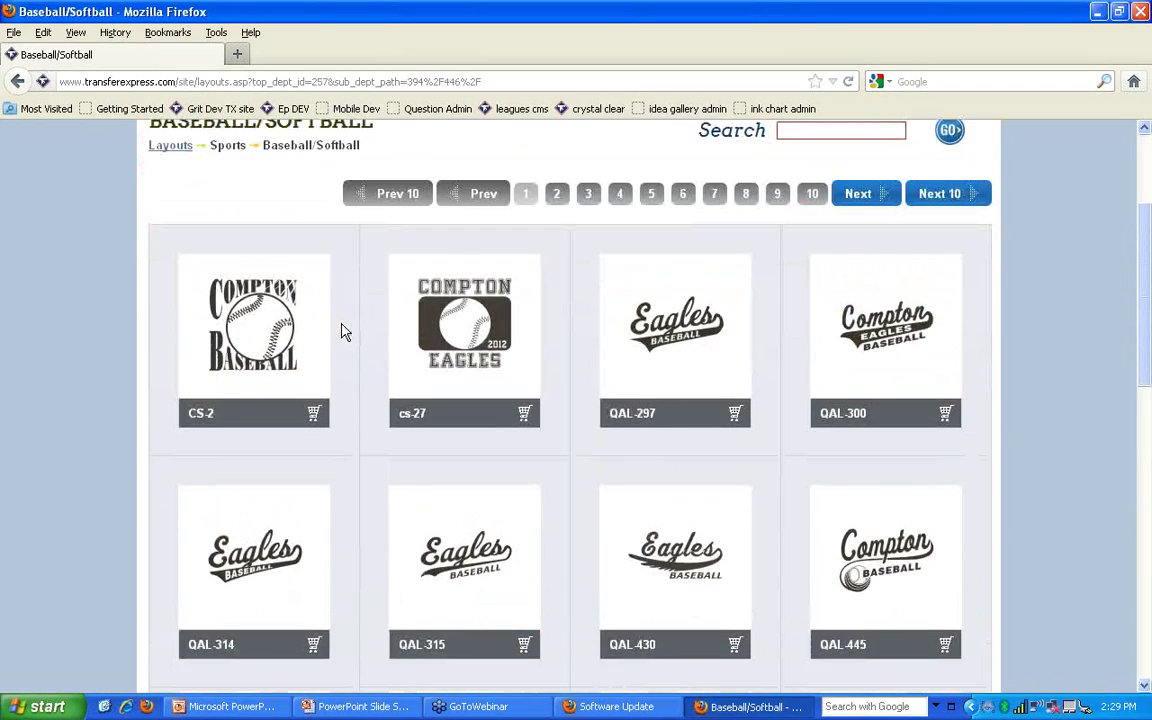
scroll(343, 331, down, 5)
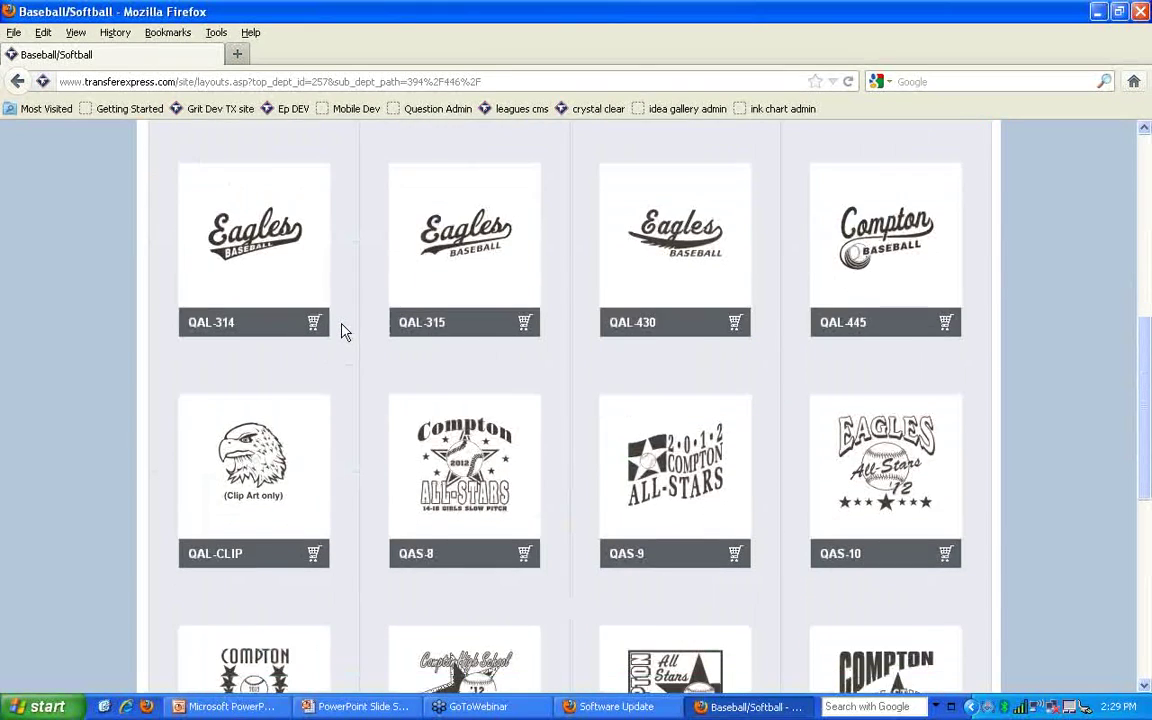
scroll(343, 331, down, 2)
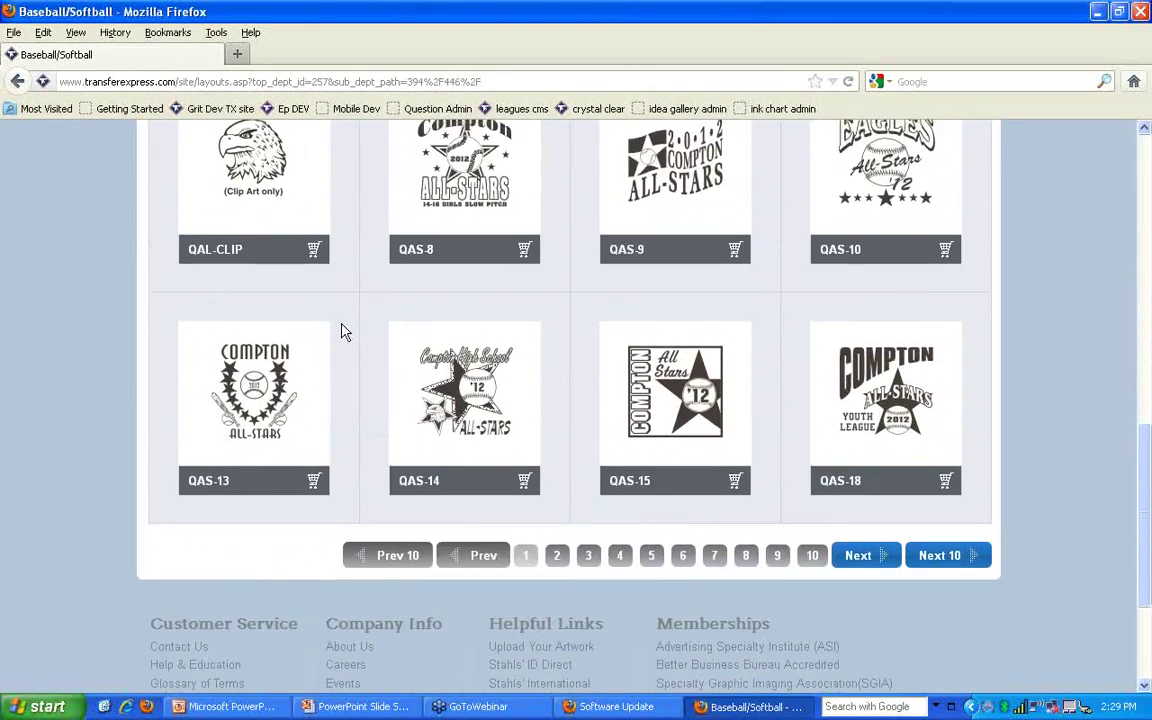
scroll(343, 331, up, 3)
scroll(343, 331, up, 7)
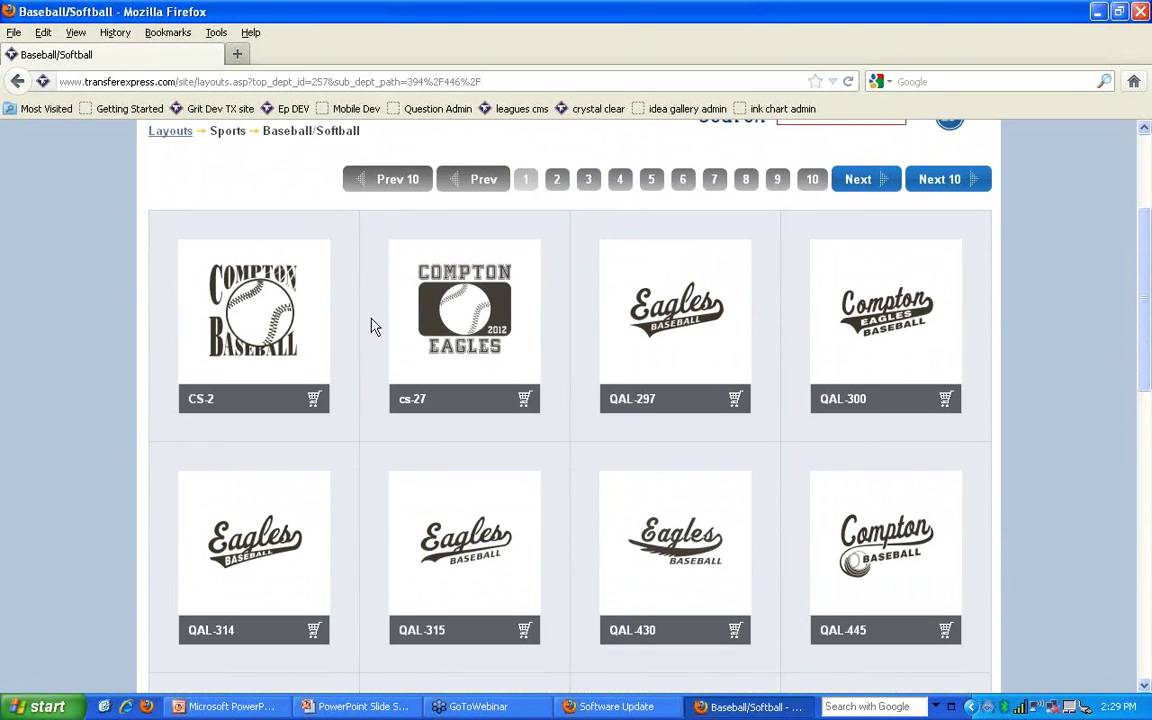
scroll(370, 326, up, 2)
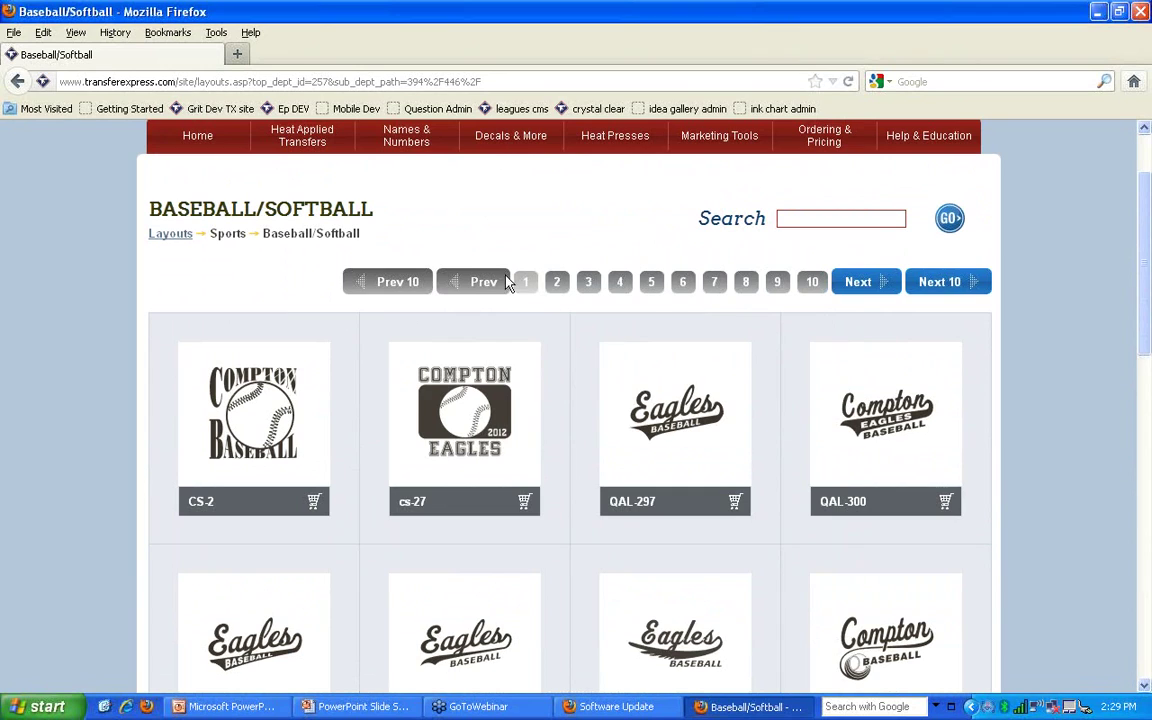
click(557, 283)
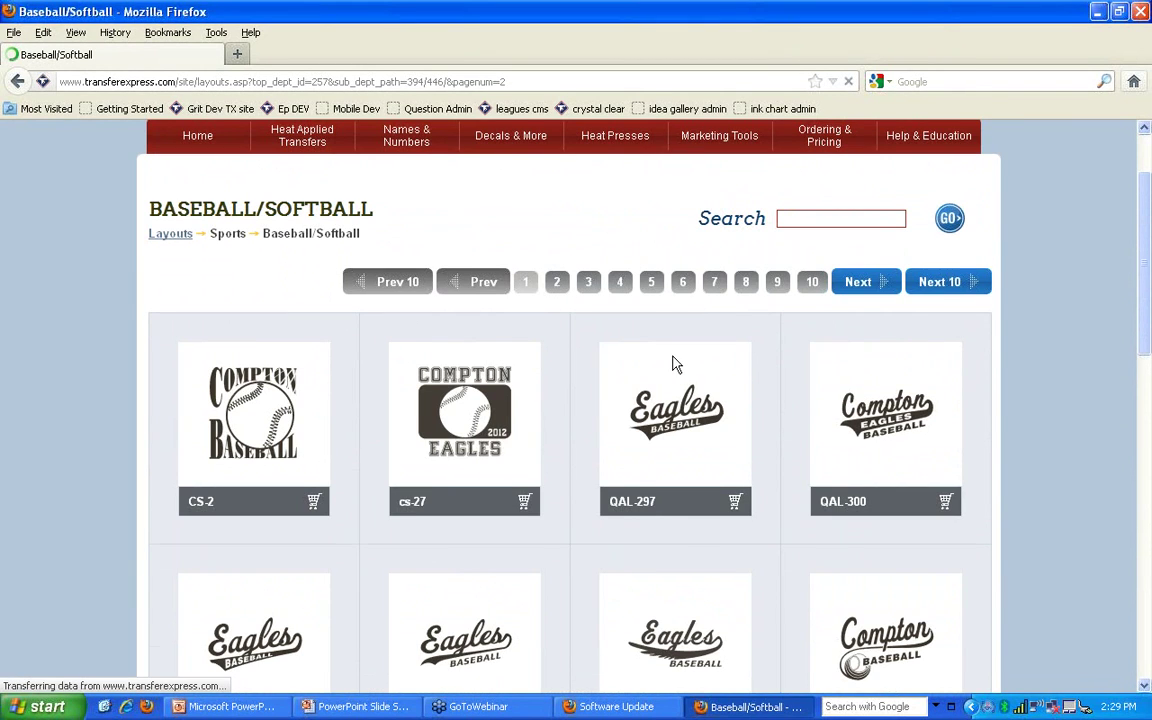
scroll(668, 362, down, 4)
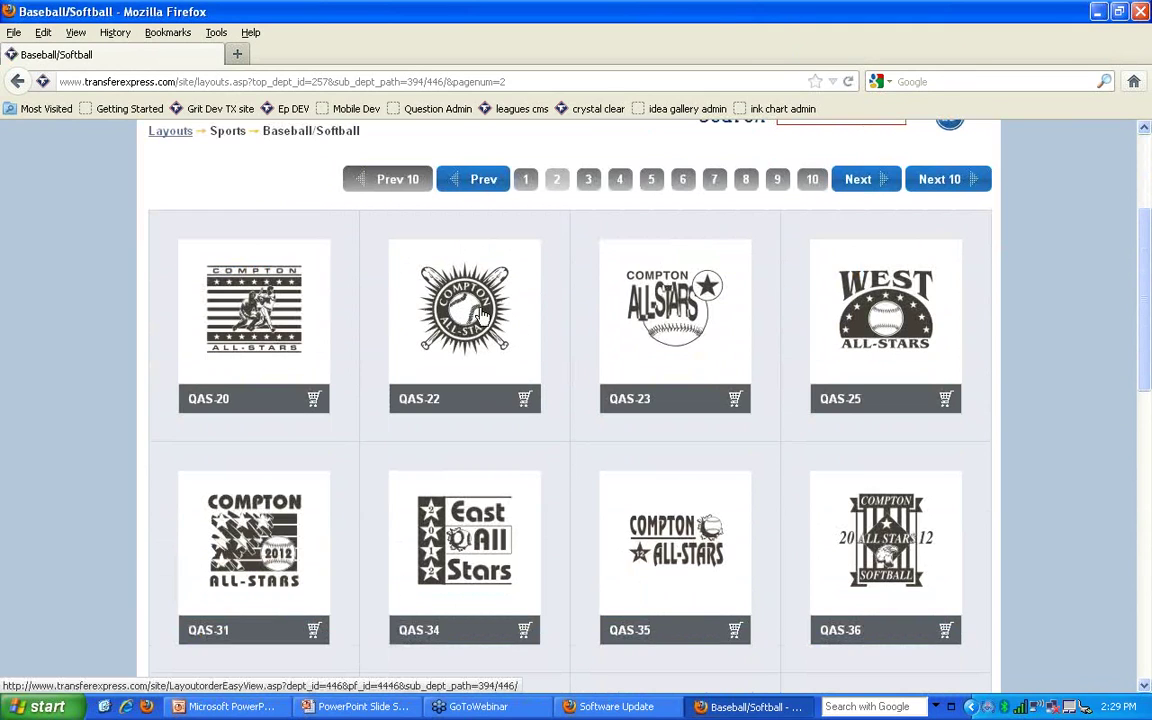
click(484, 310)
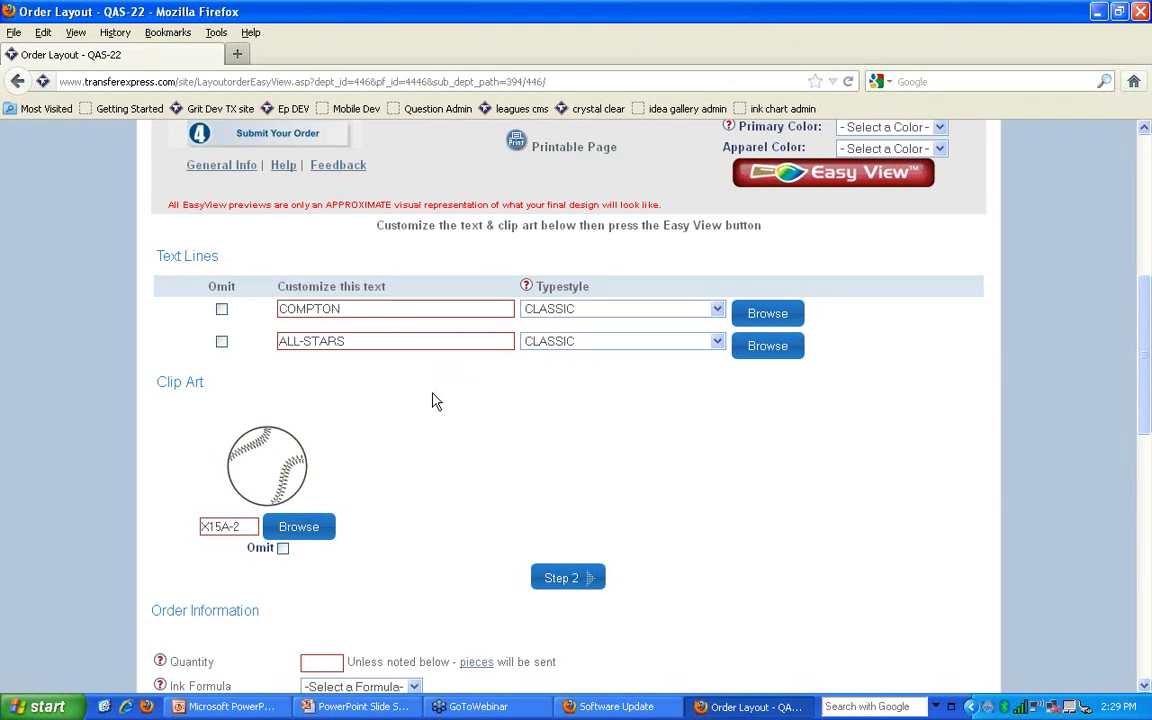
Replace the two text lines of layout QAS-22 with MENTOR and CHAMPIONS
scroll(432, 400, up, 5)
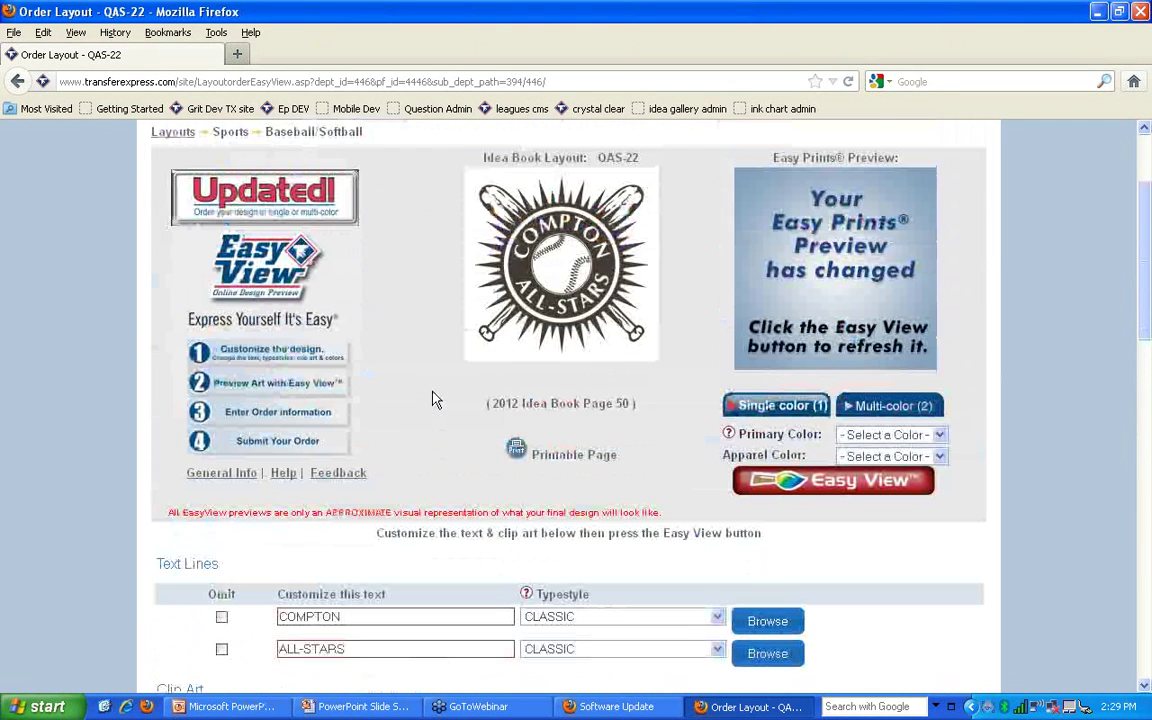
scroll(432, 395, up, 2)
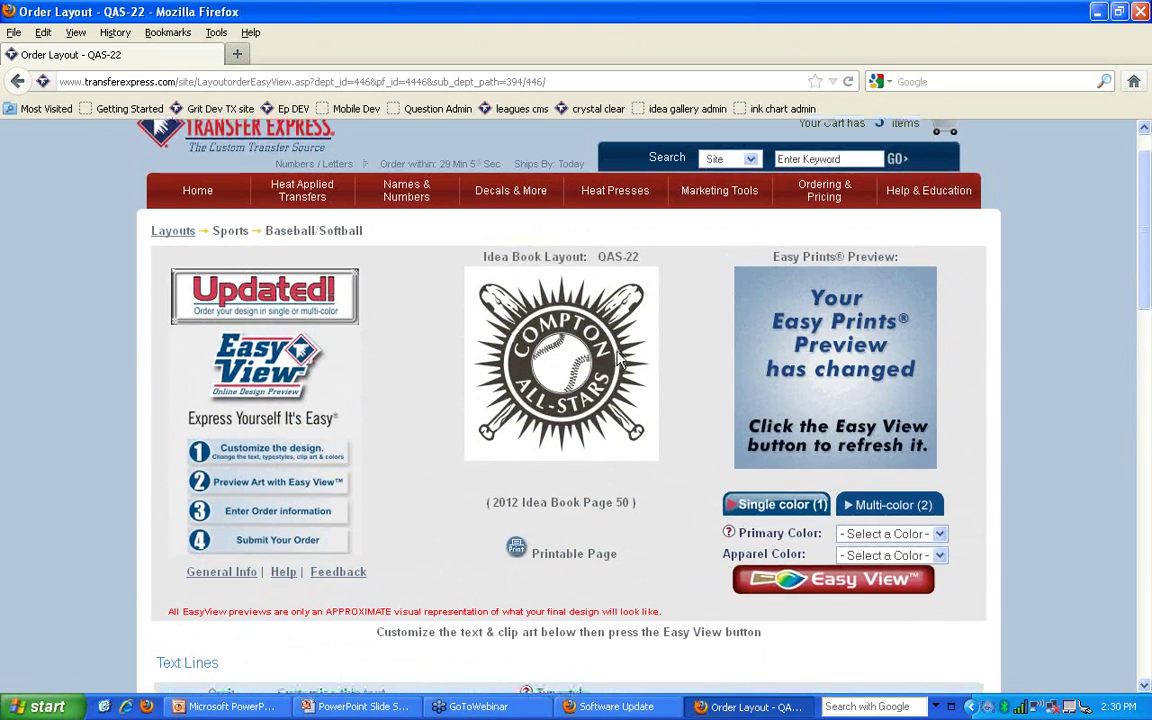
scroll(618, 360, down, 4)
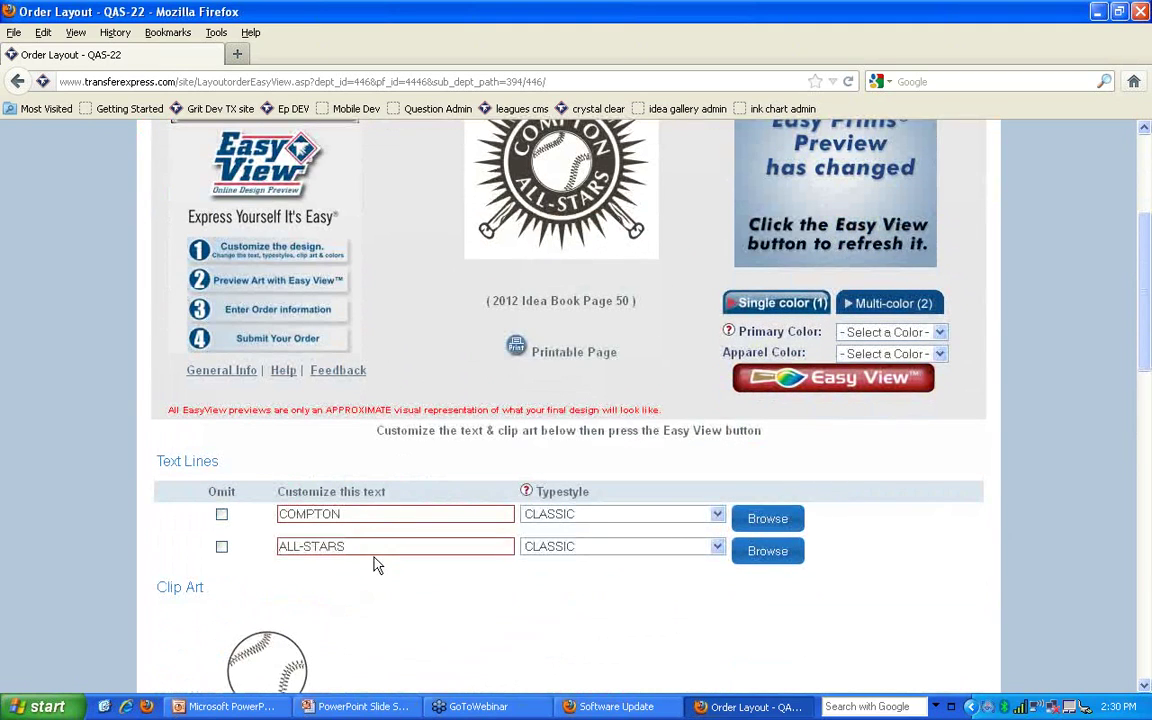
drag(368, 514, 278, 519)
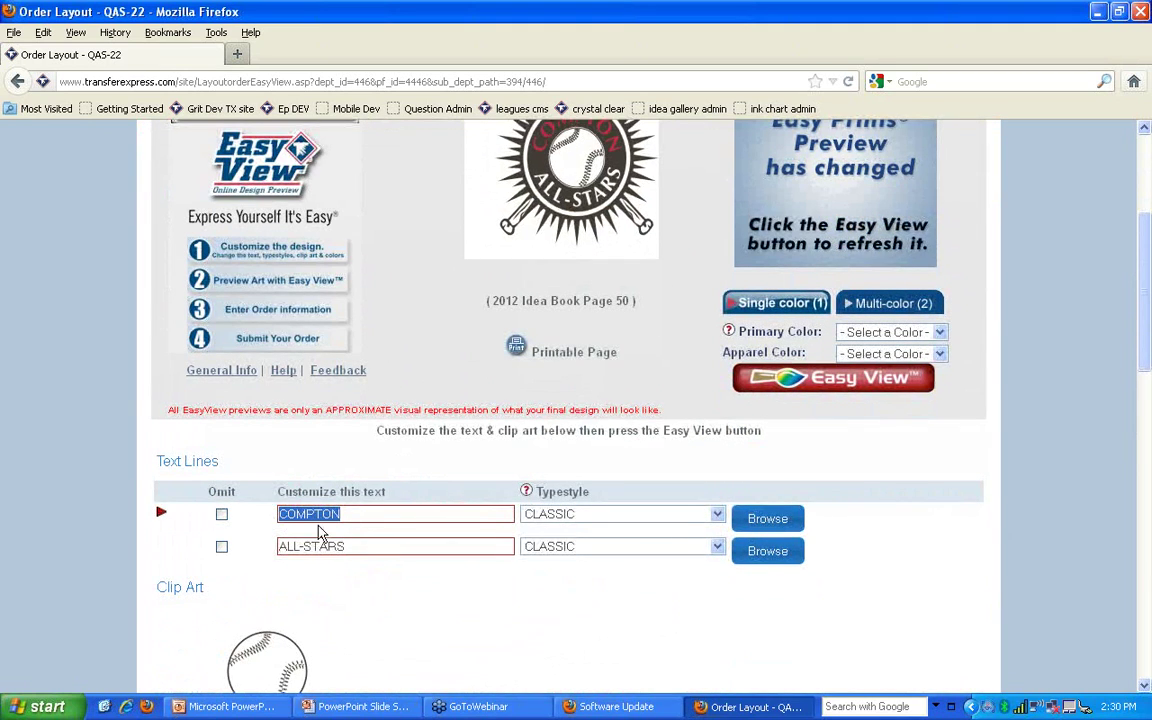
key(Caps_Lock)
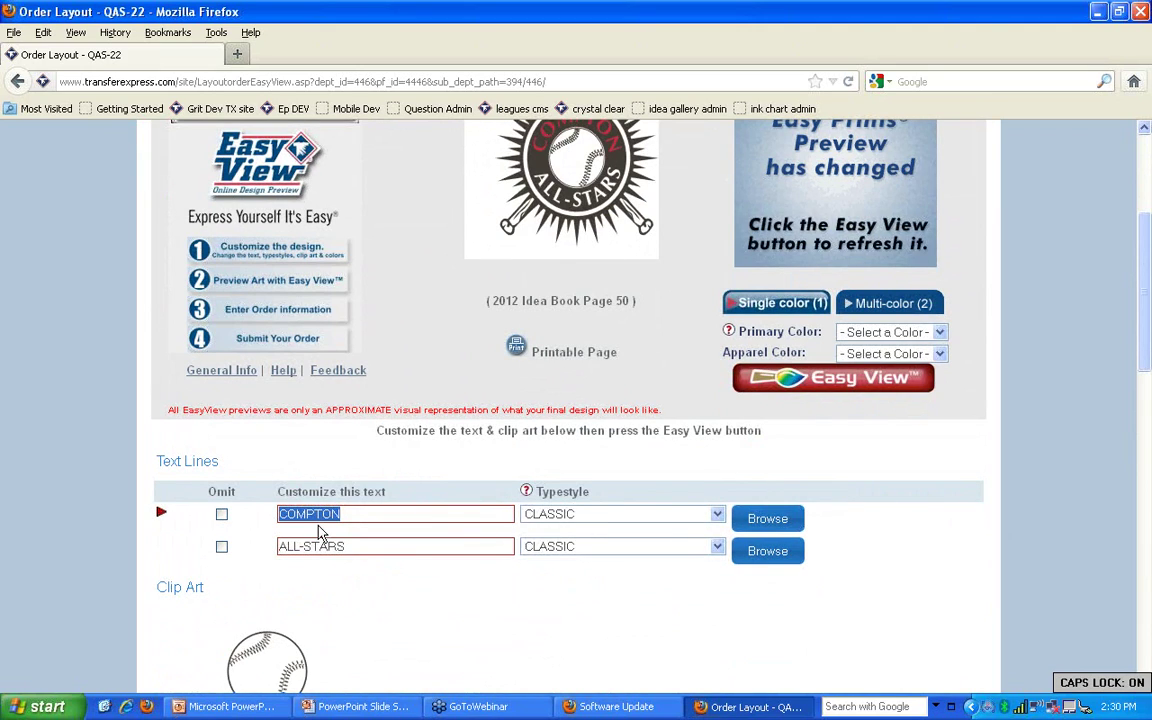
text(MENTOR)
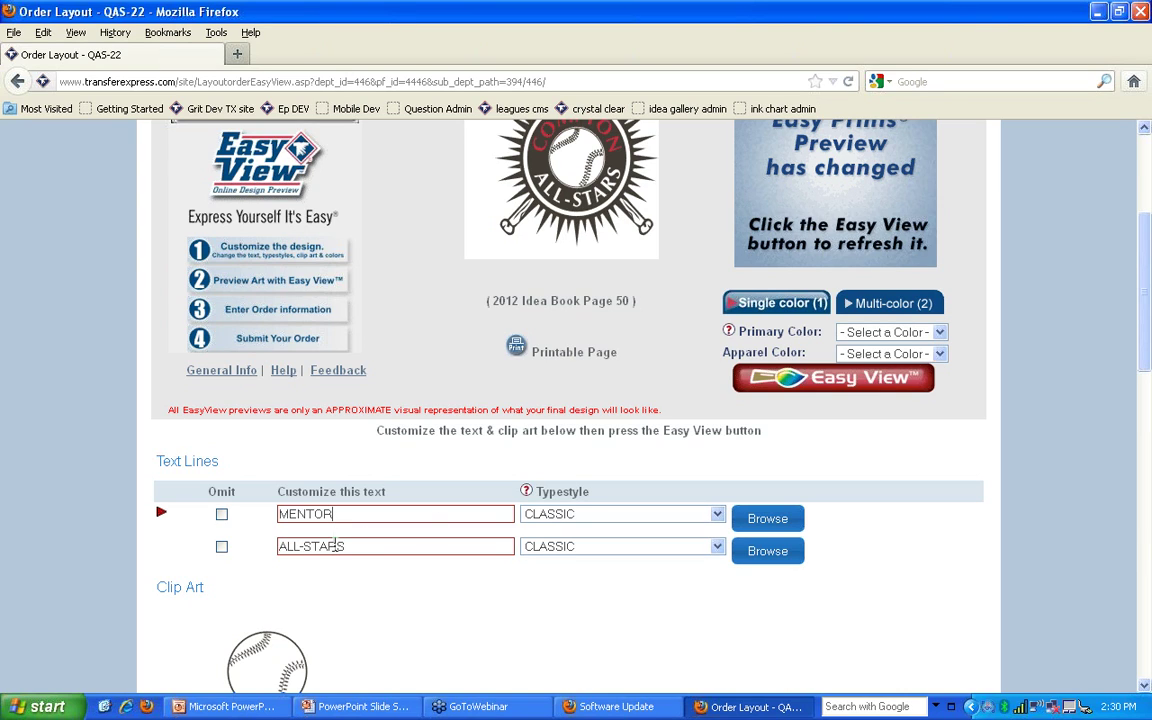
drag(360, 549, 270, 545)
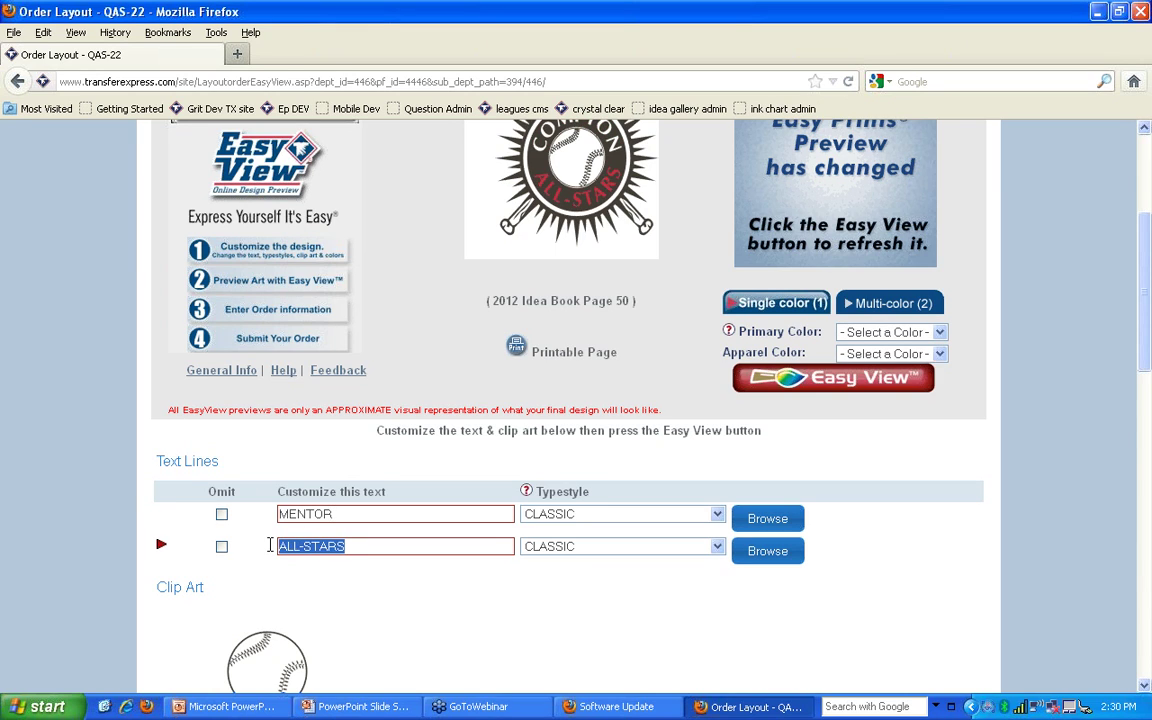
text(CHAMPIONS)
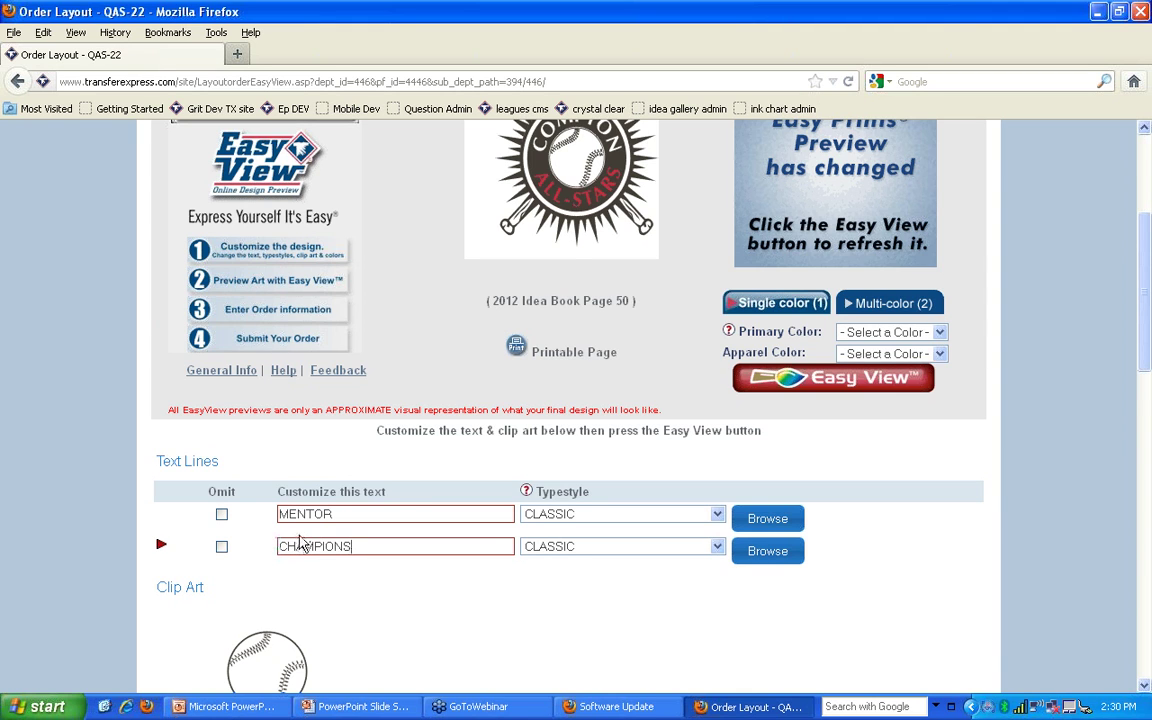
Replace the layout's baseball clip art with design X15A-5 from the Baseball/Softball clip art
scroll(329, 514, down, 2)
scroll(334, 513, down, 2)
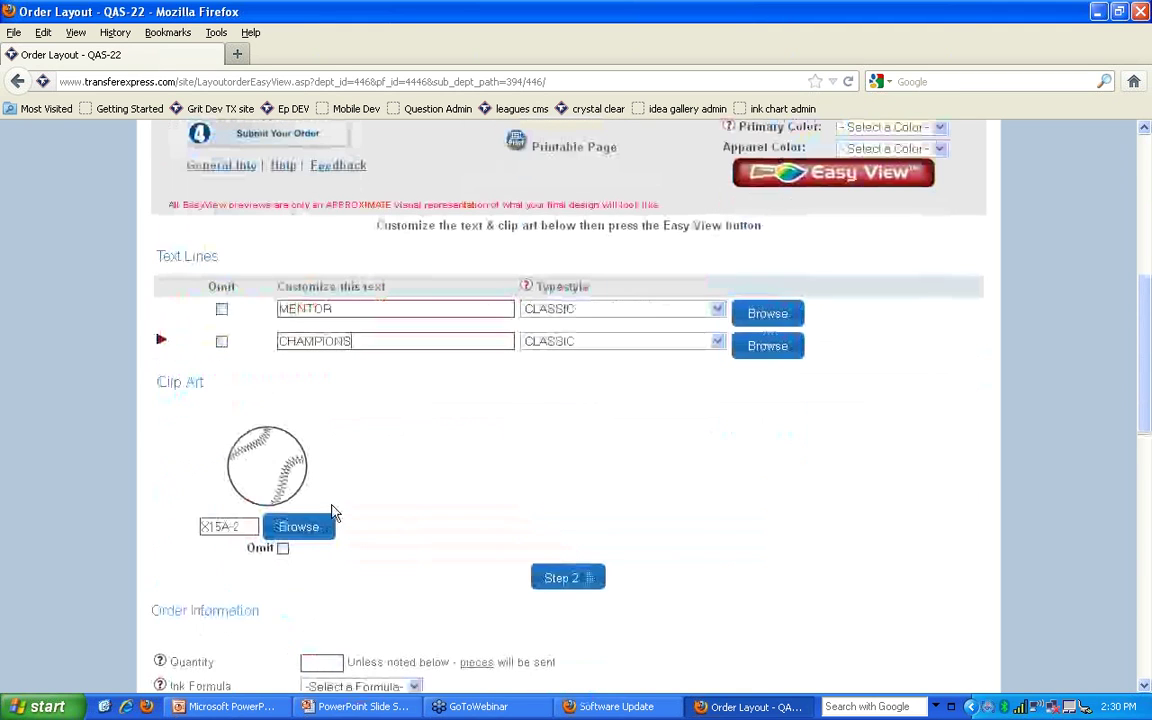
scroll(263, 474, up, 3)
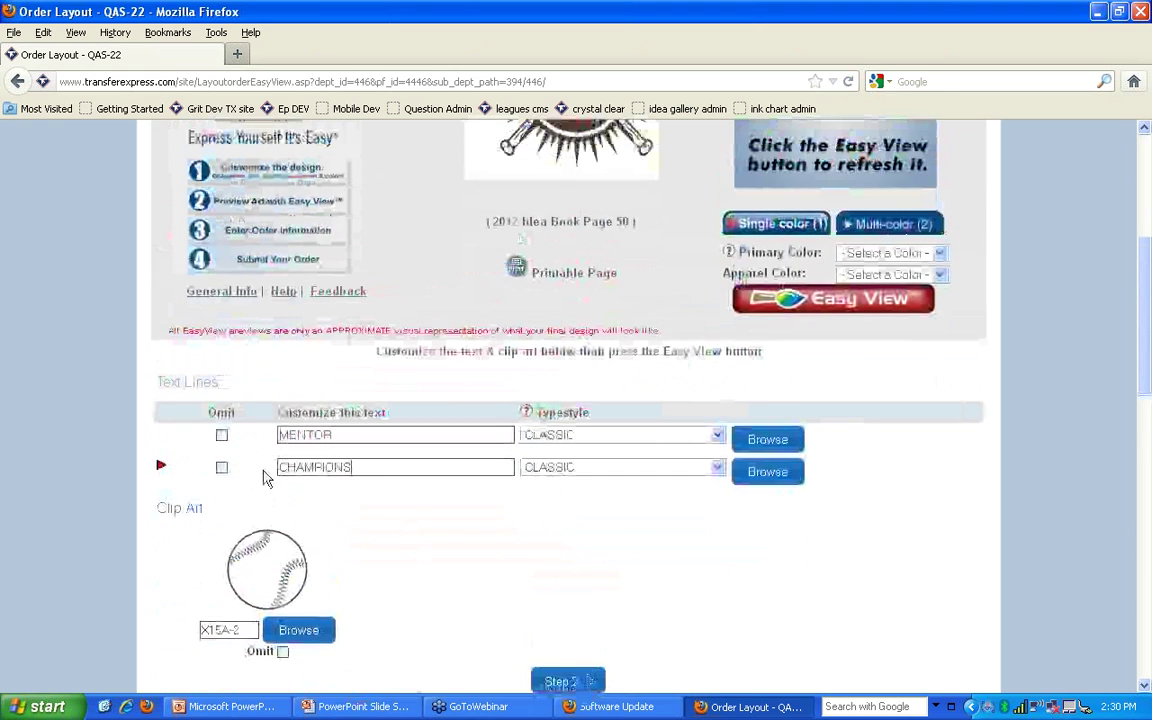
scroll(263, 478, up, 4)
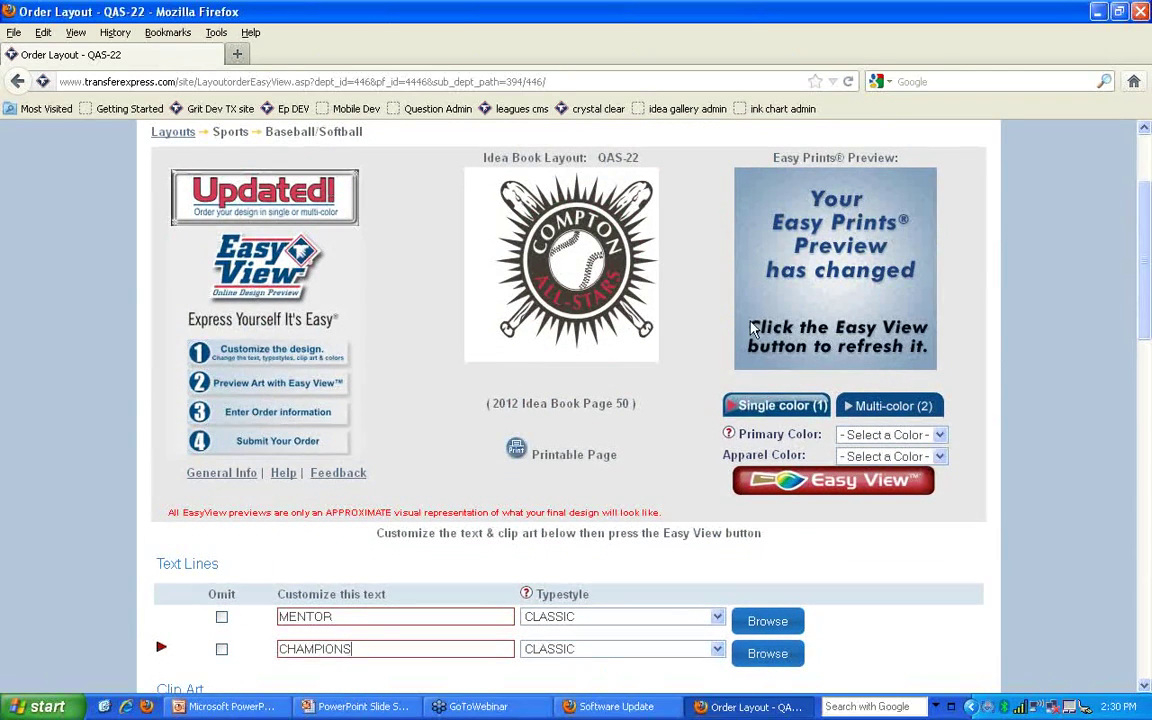
scroll(540, 425, down, 7)
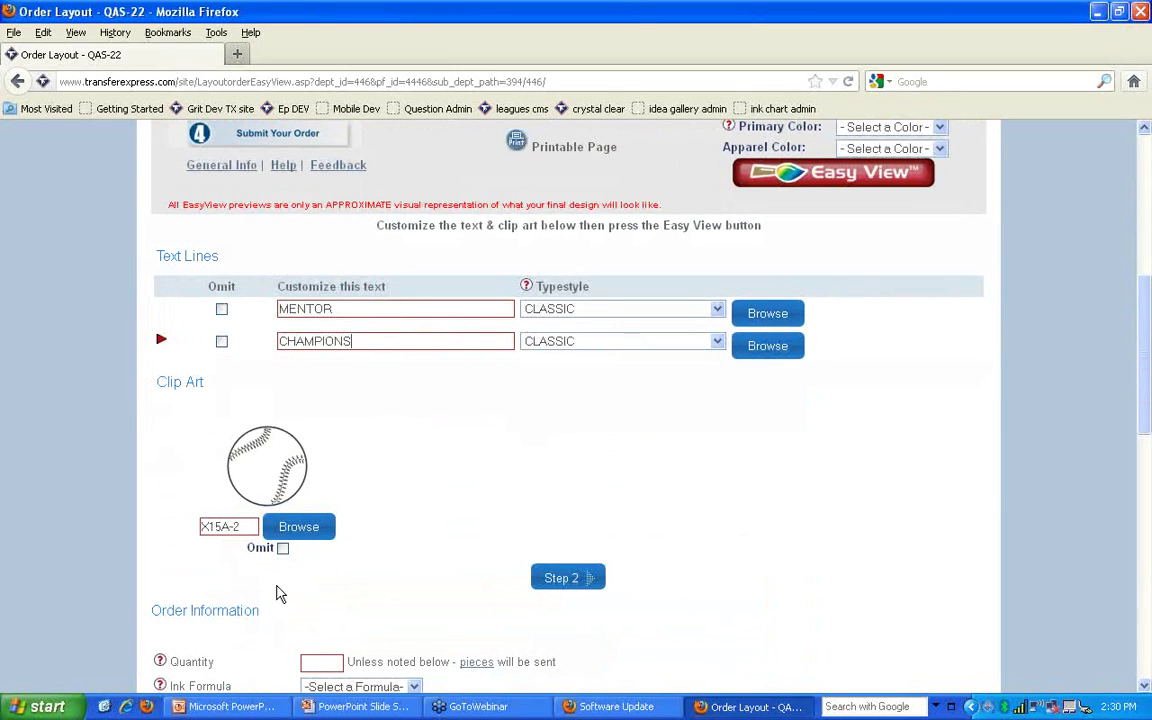
click(307, 536)
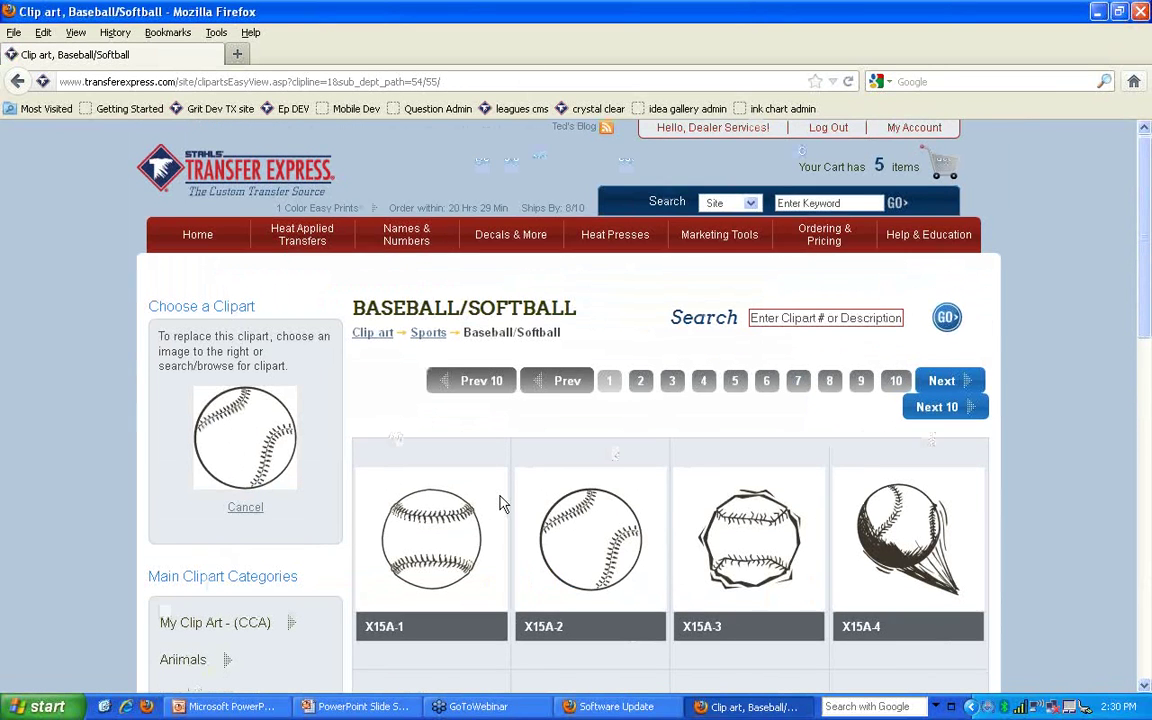
scroll(503, 503, down, 5)
scroll(503, 503, down, 3)
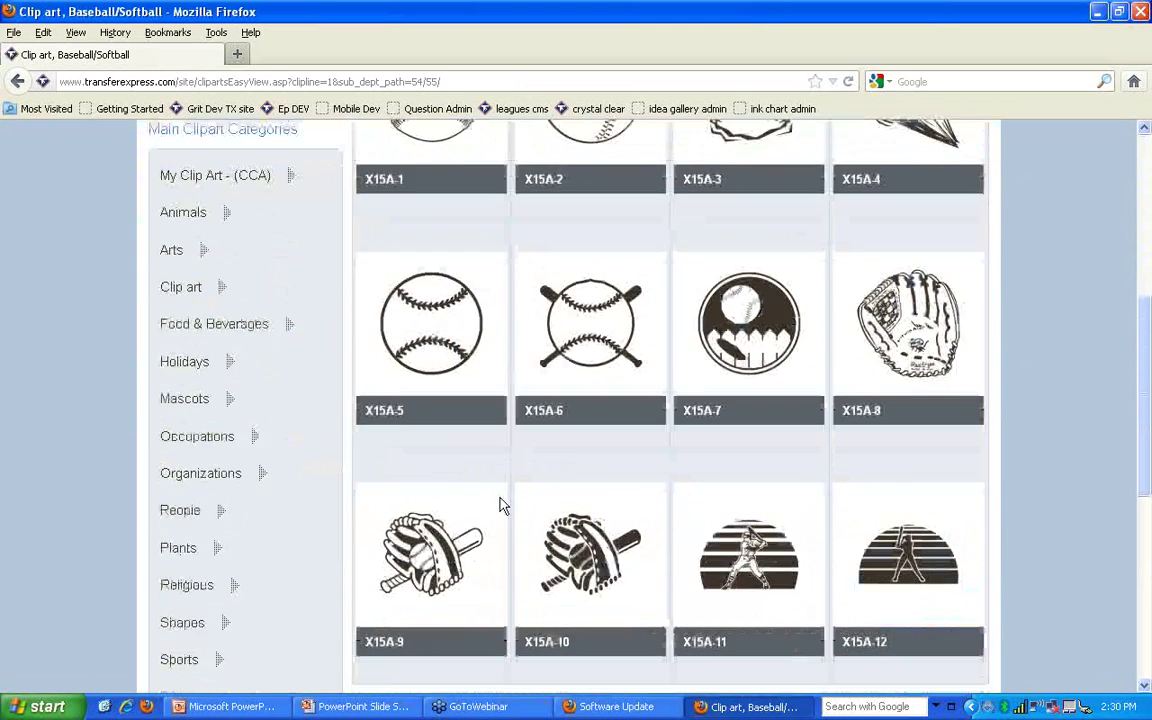
scroll(503, 505, up, 2)
scroll(503, 505, up, 2)
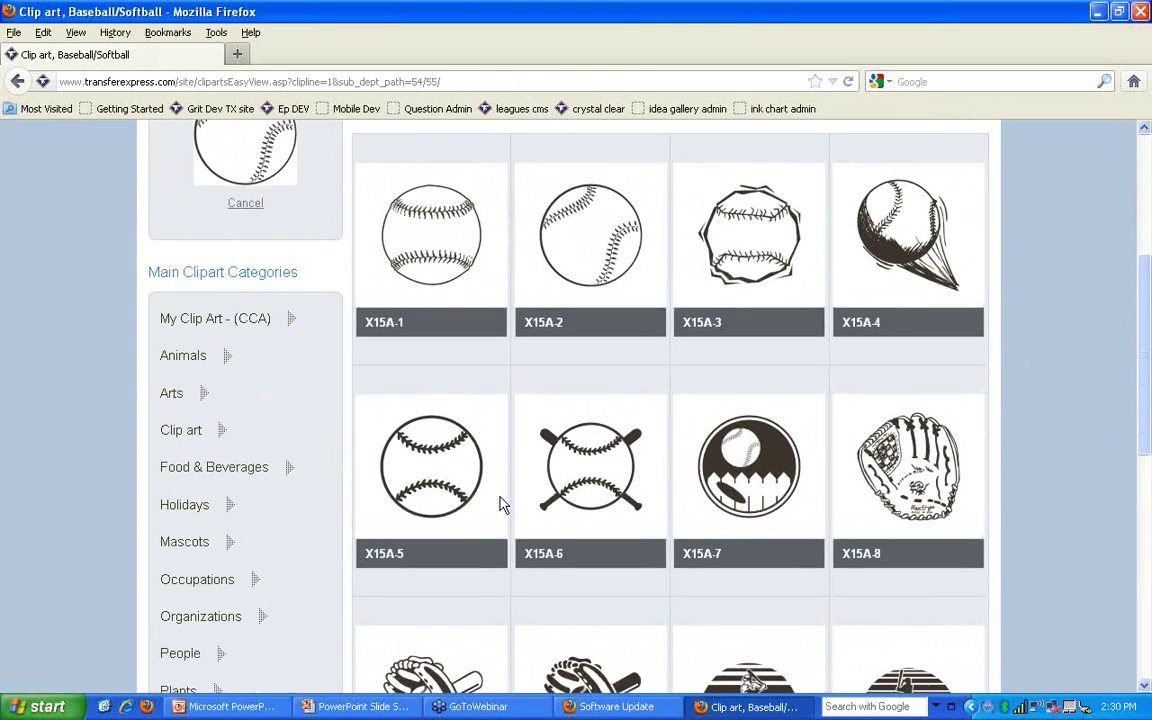
click(436, 458)
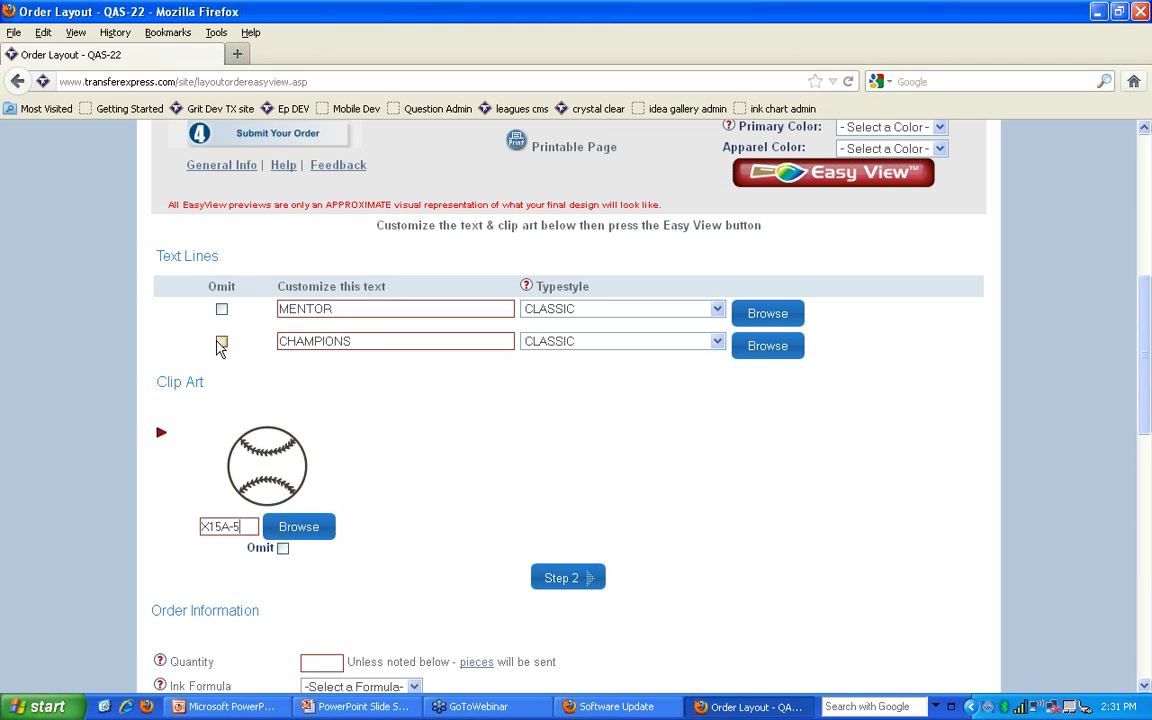
Omit the second text line and switch the design preview to Multi-color (2)
click(221, 343)
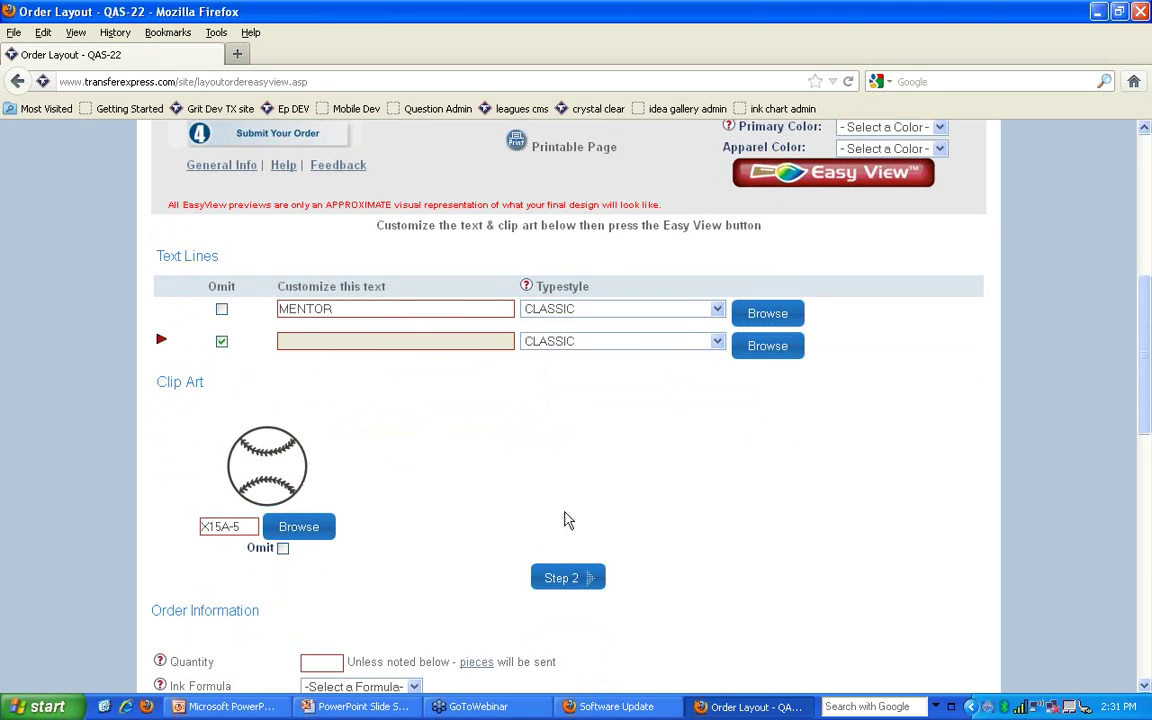
scroll(968, 402, up, 2)
scroll(968, 402, up, 5)
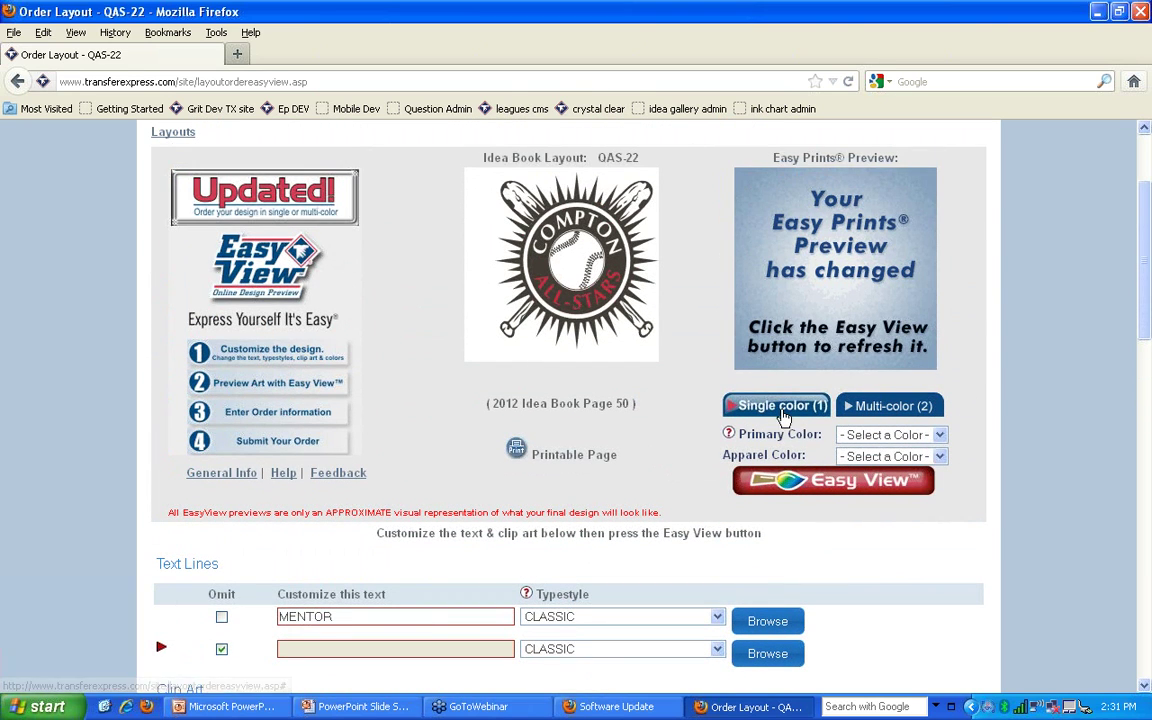
click(896, 407)
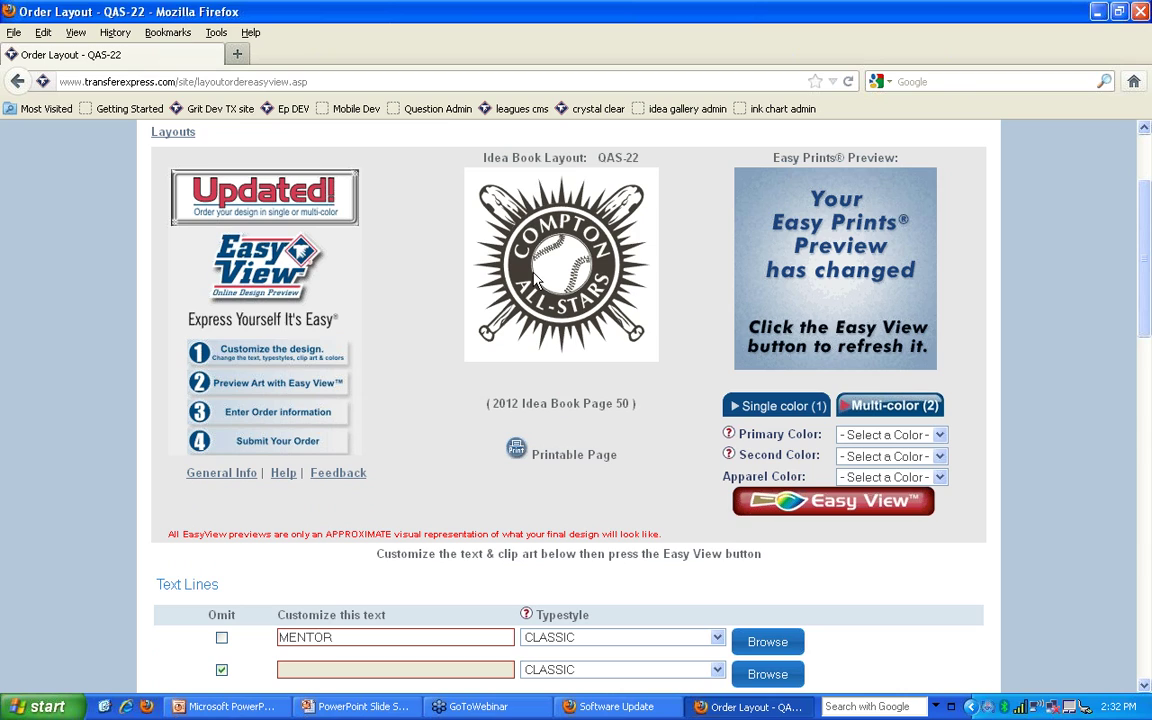
Set the design's primary color to Red and its second color to White
click(898, 437)
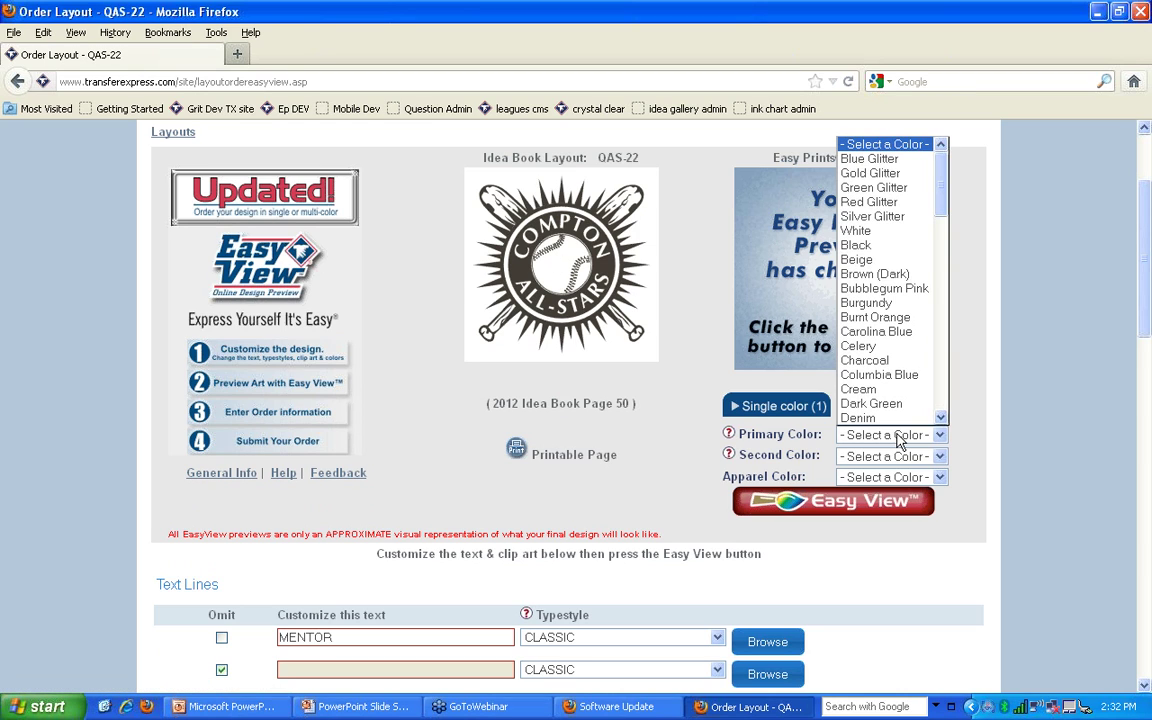
key(r)
key(r)
key(r)
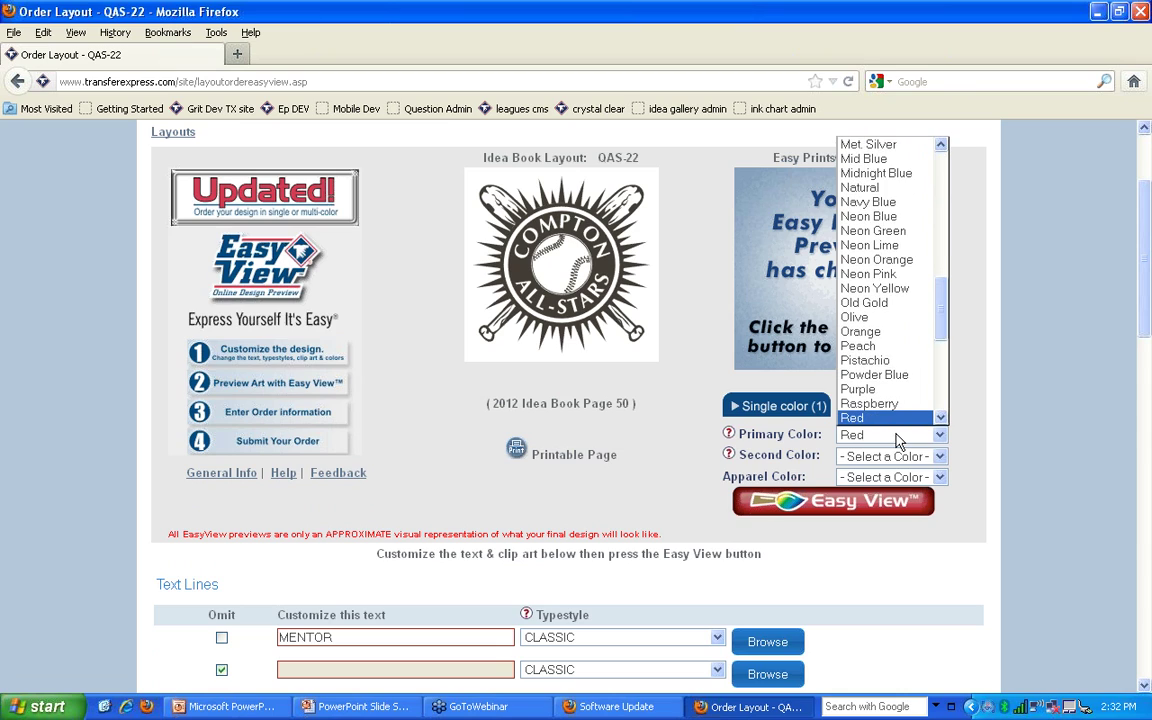
click(898, 440)
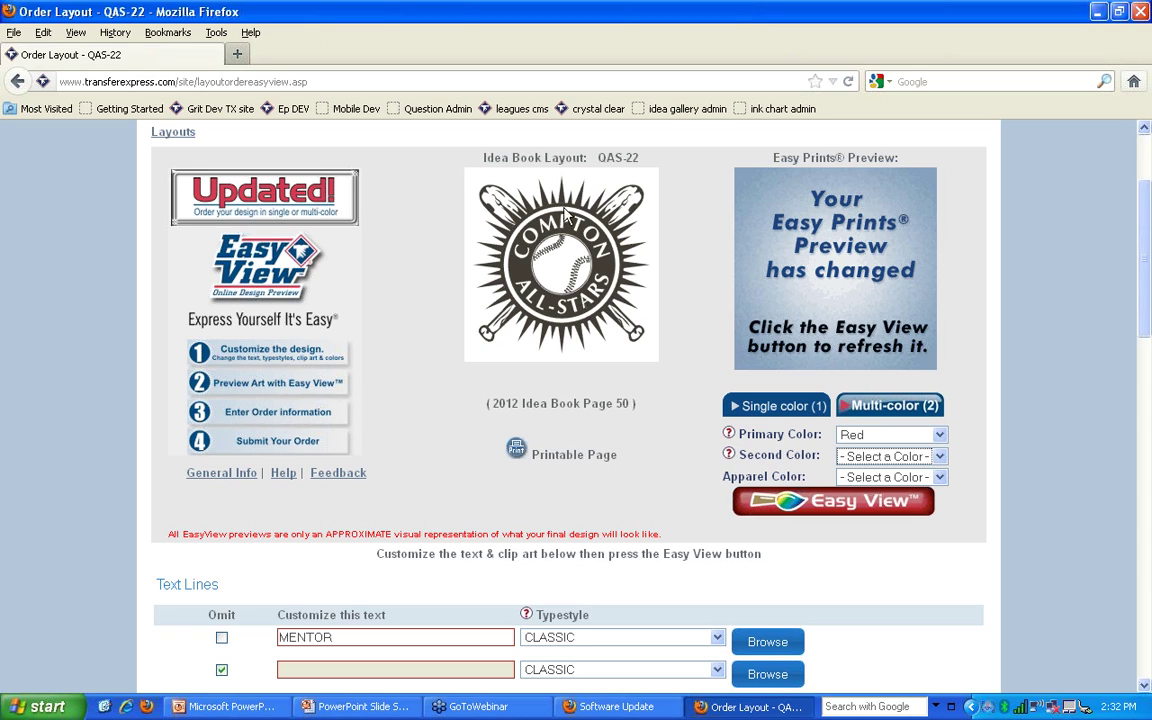
click(888, 457)
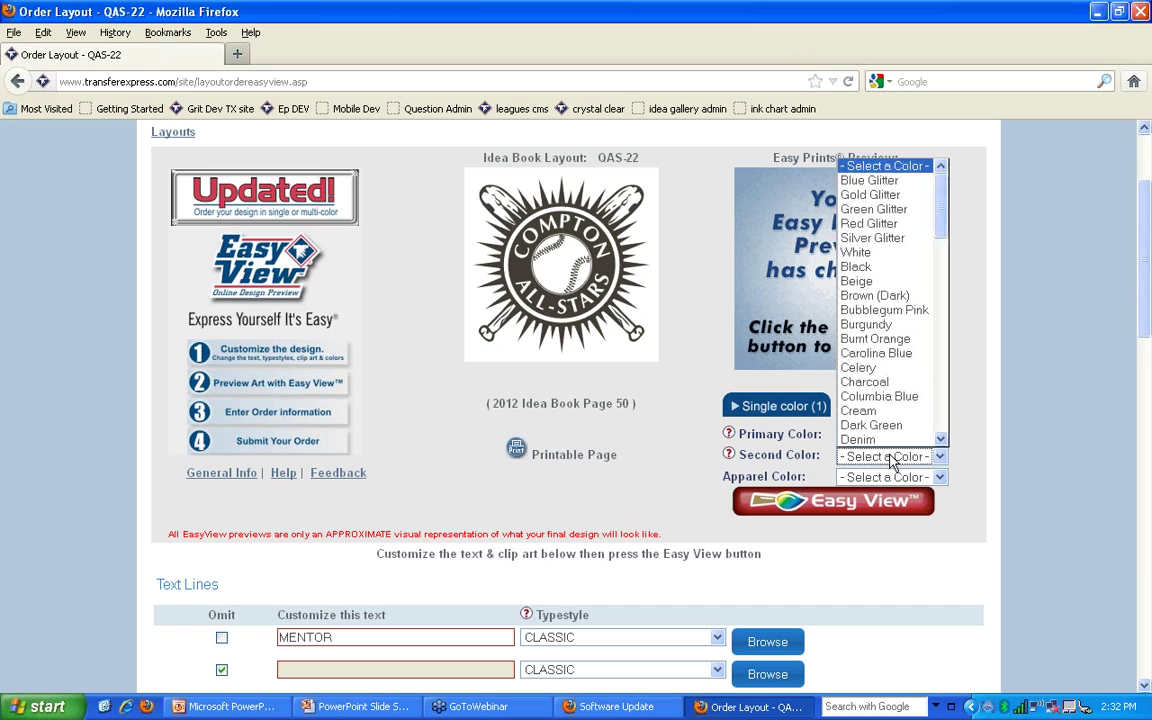
key(w)
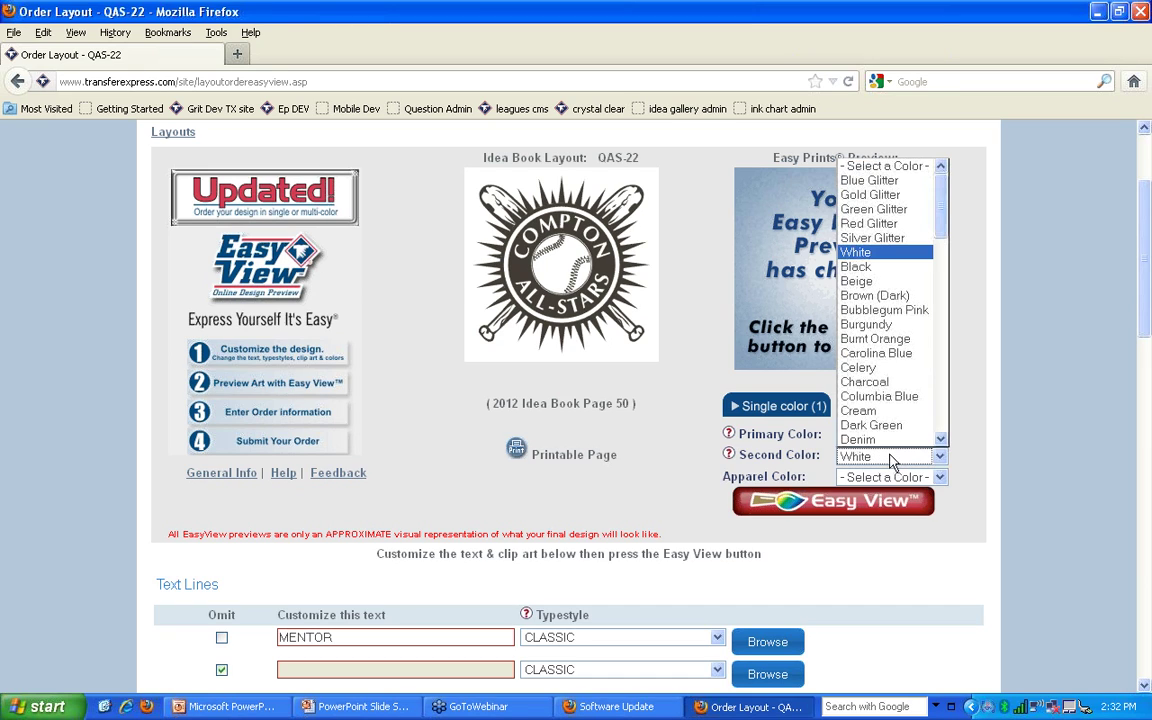
key(Tab)
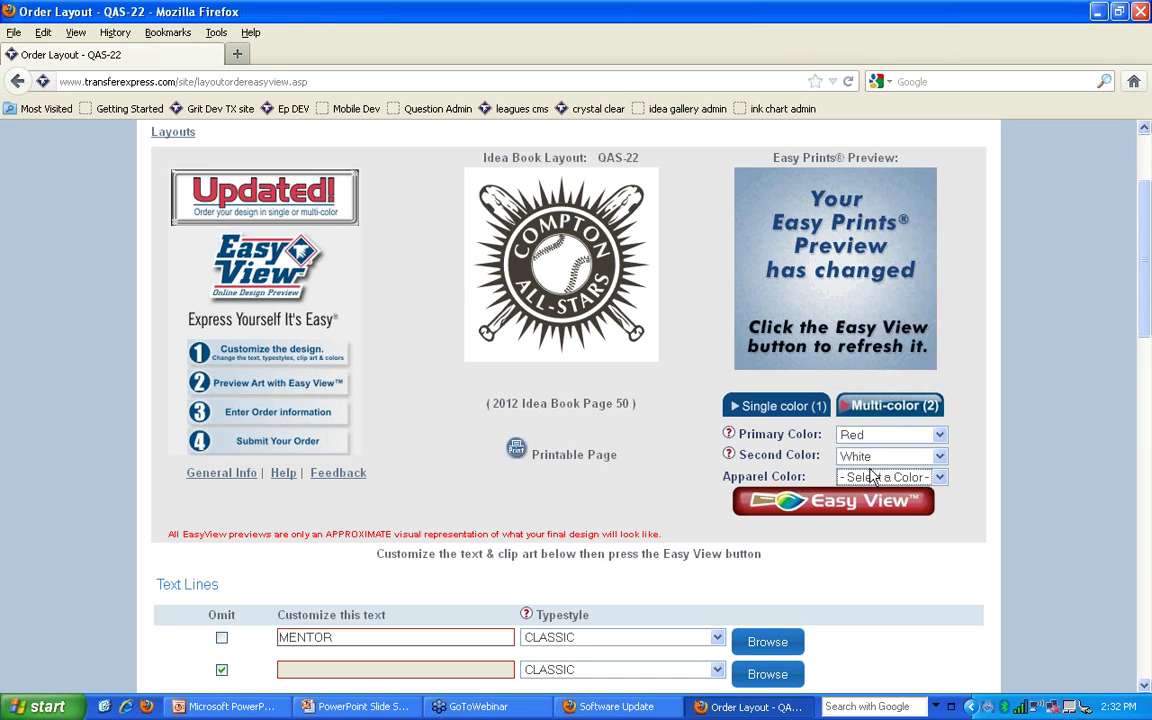
Set the apparel color to Ash and generate the Easy View preview of the design
click(872, 479)
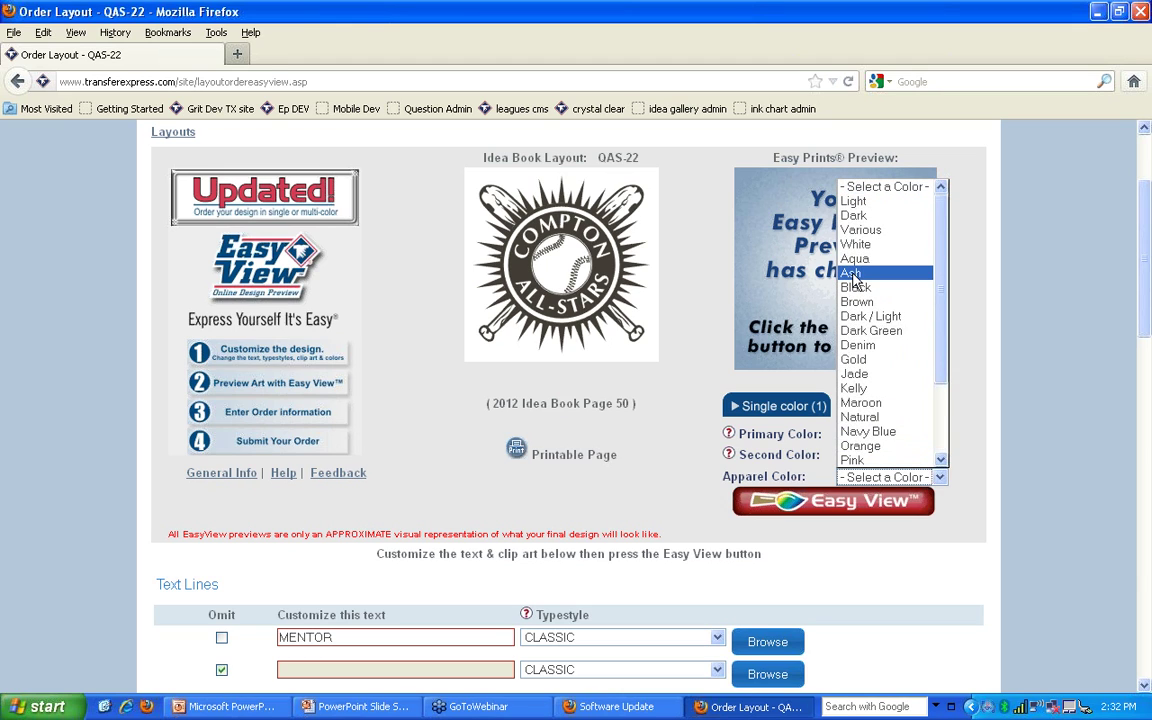
click(853, 274)
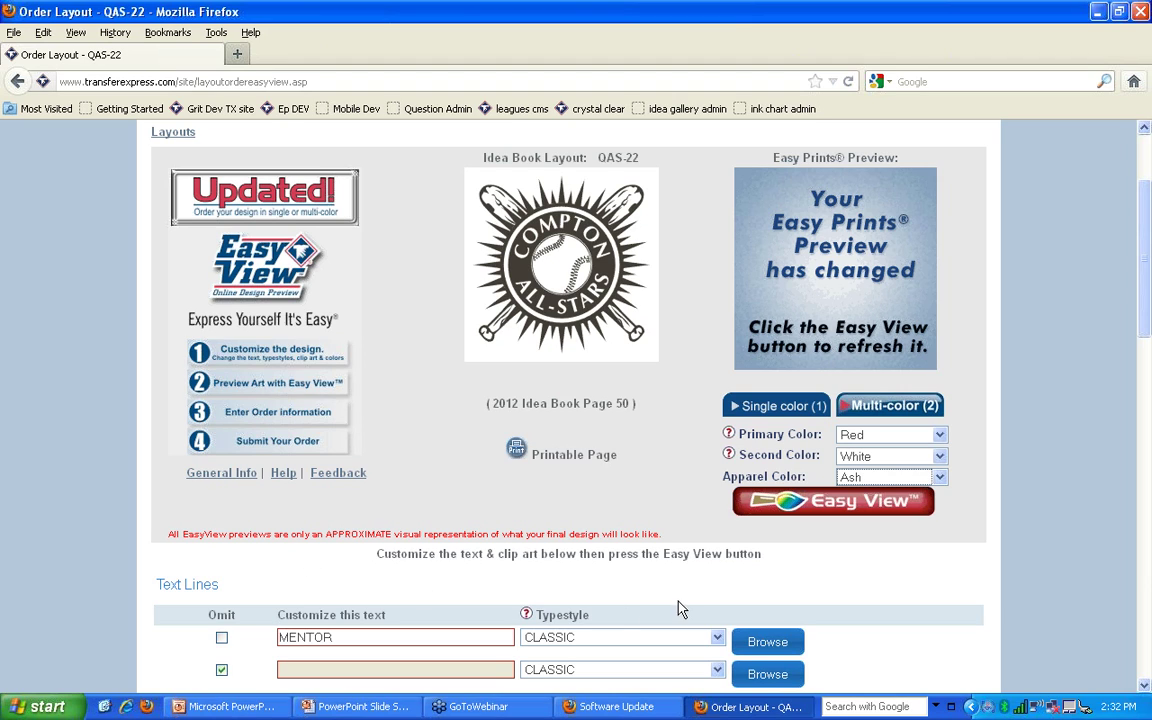
click(806, 507)
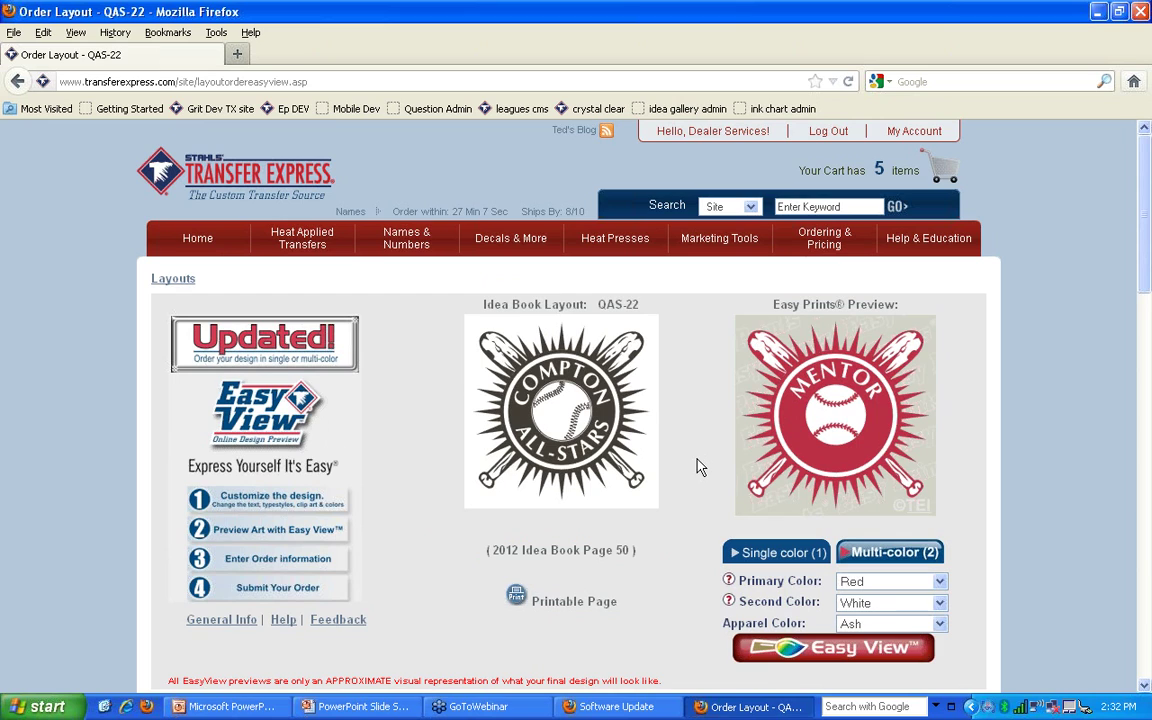
Restore the omitted second text line and change its text to BASEBALL
scroll(700, 465, down, 2)
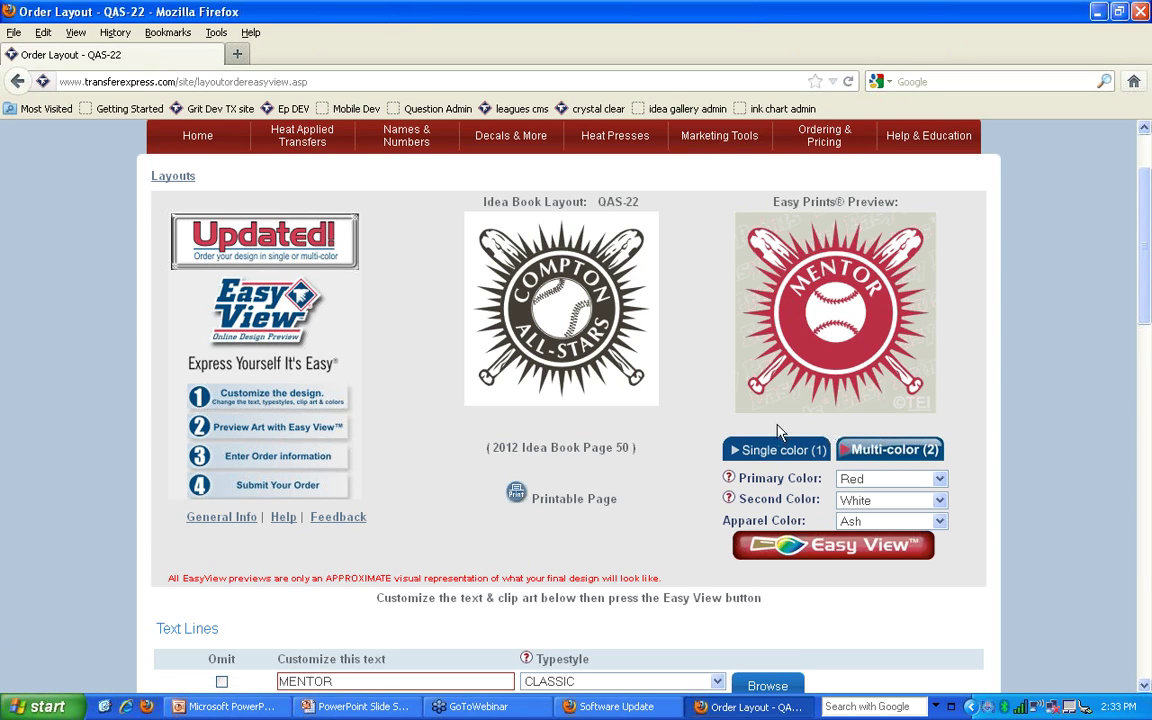
scroll(780, 432, down, 2)
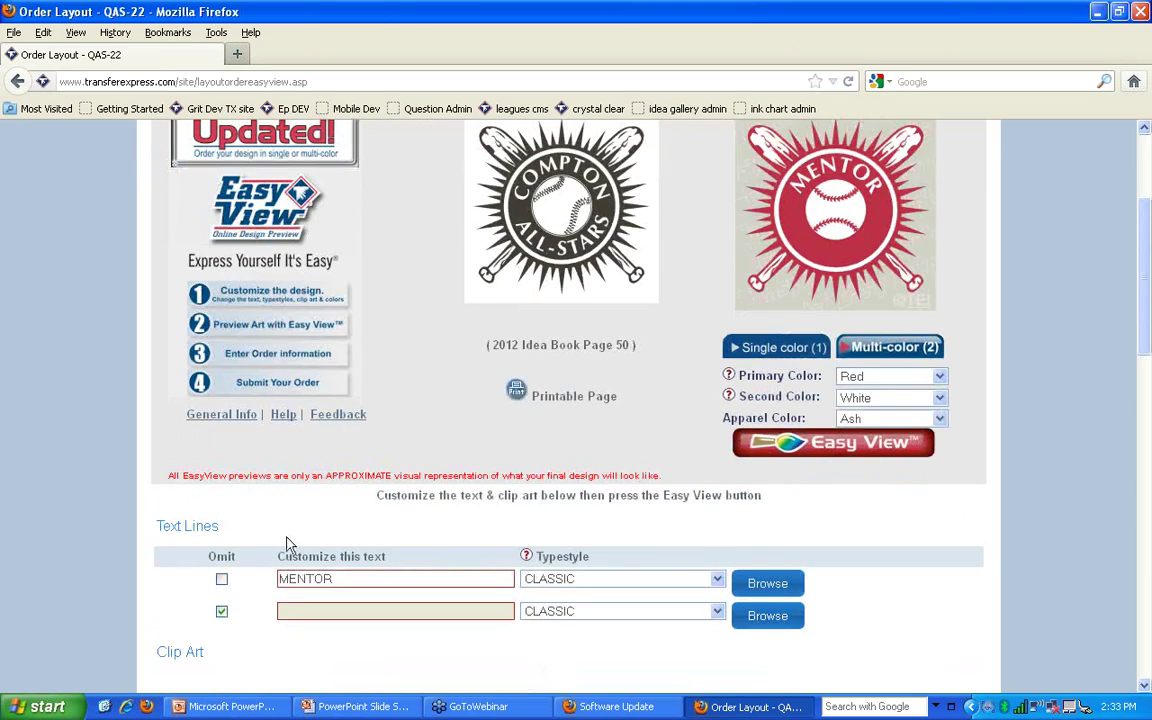
click(222, 612)
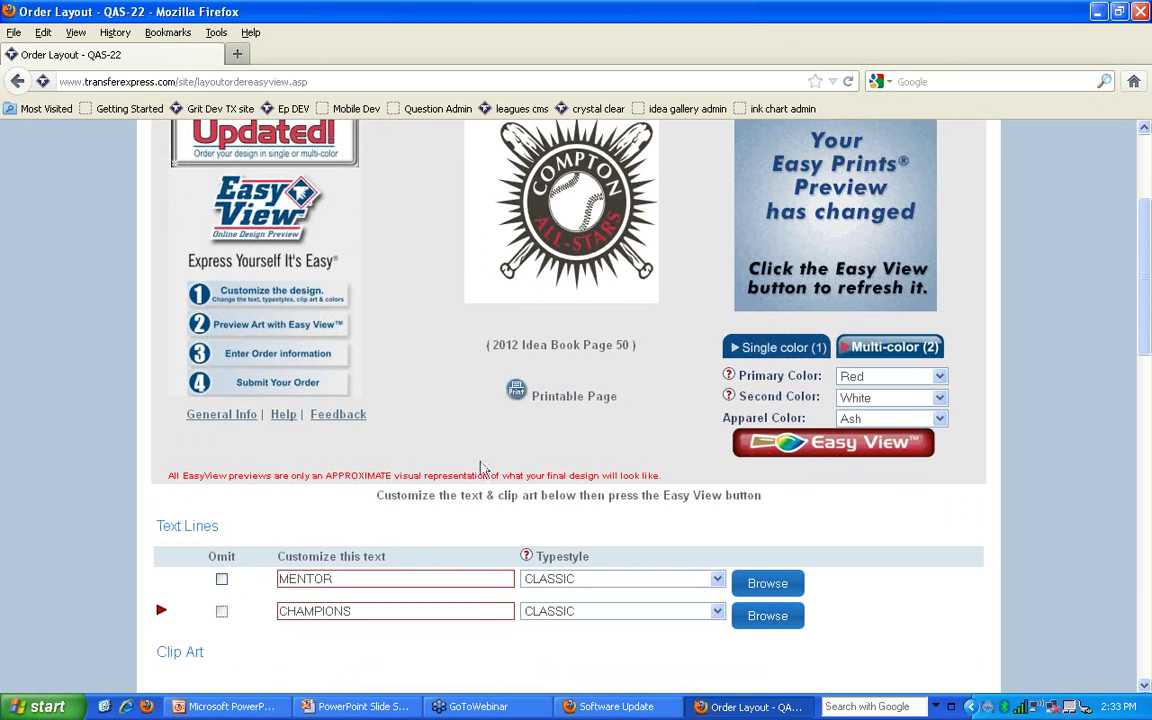
scroll(470, 605, down, 2)
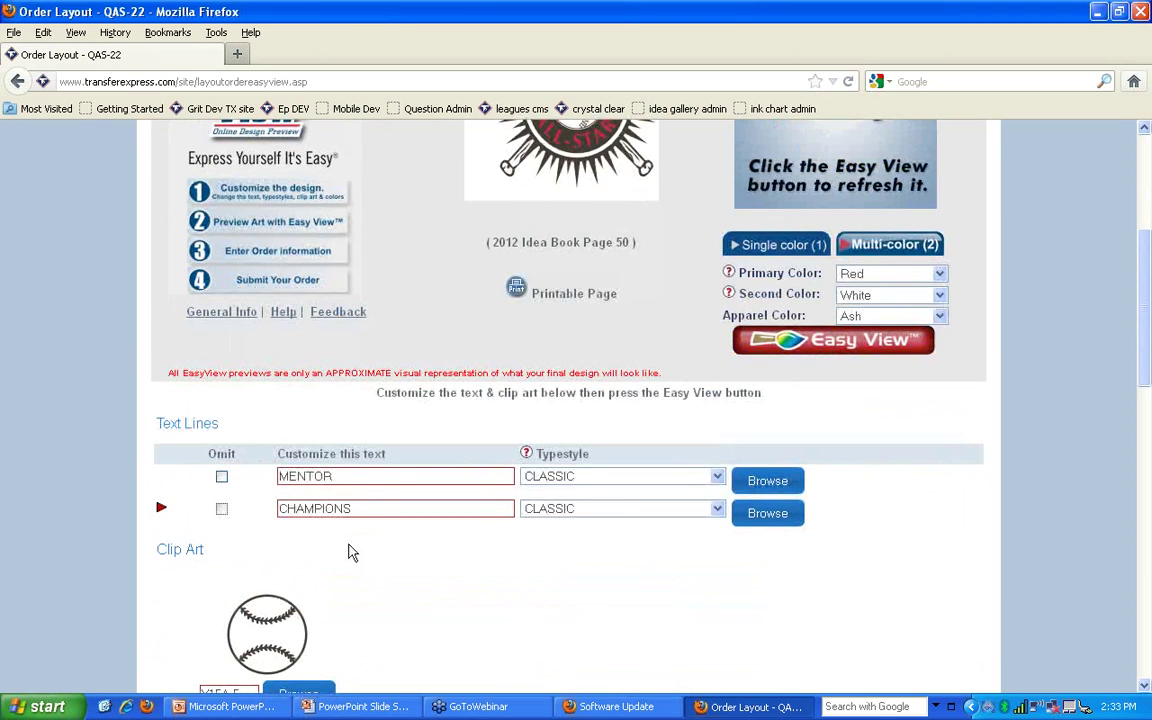
drag(352, 508, 265, 506)
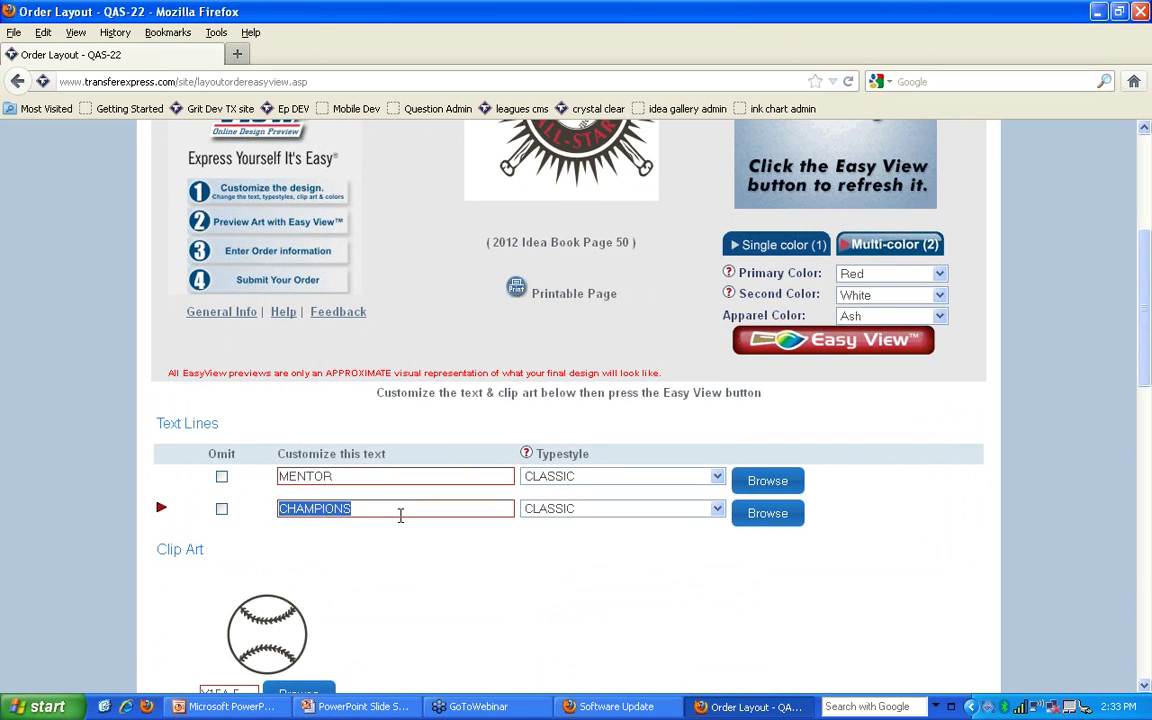
text(BASEBALL)
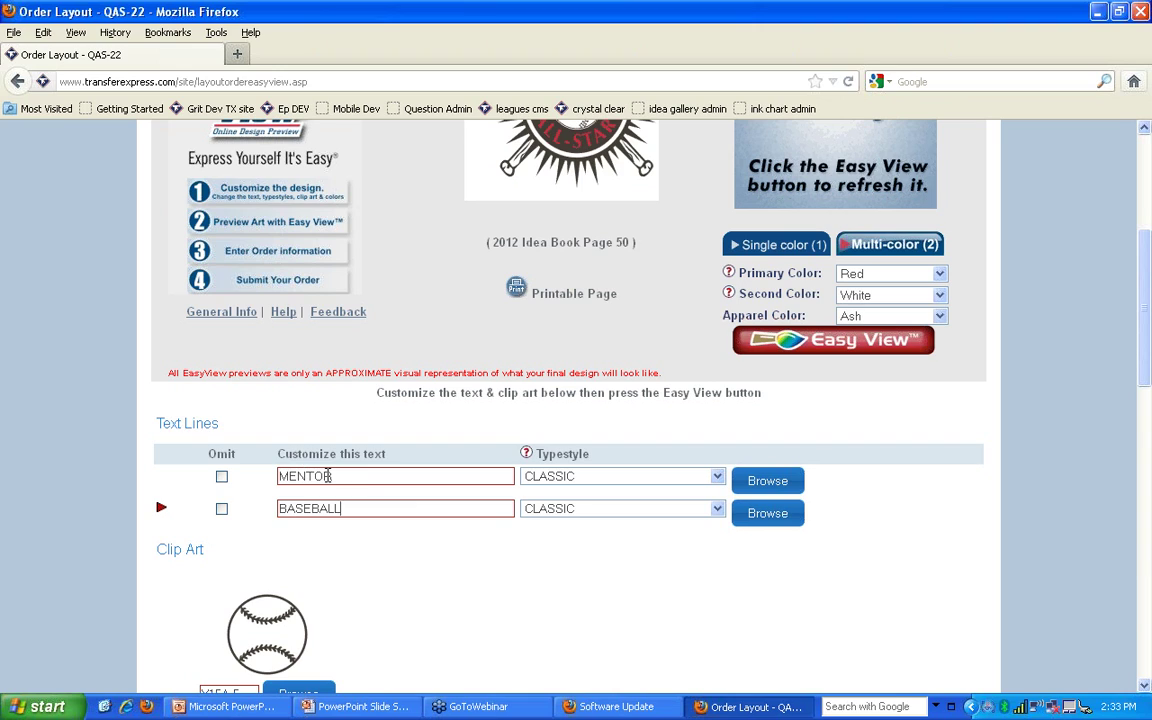
Replace the first text line with LAKE COUNTY
click(372, 477)
drag(372, 477, 262, 472)
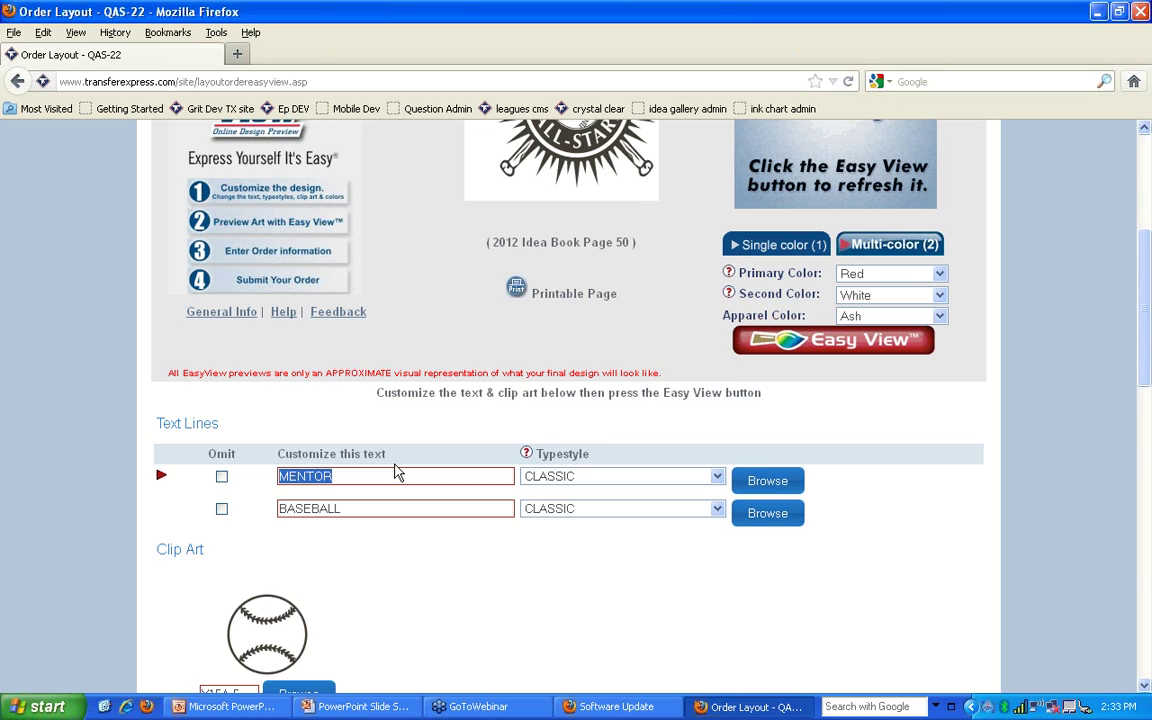
text(LAKE )
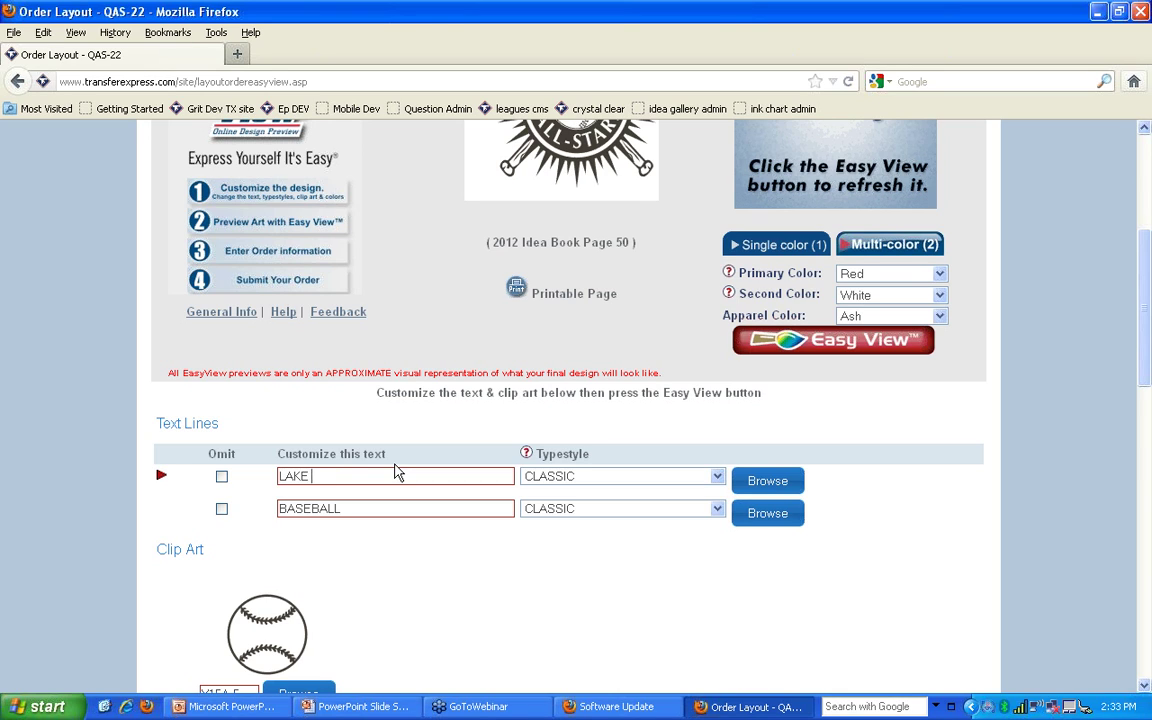
text(COUNTY)
Replace the layout's clip art with baseball design X15A-1 from the Baseball/Softball clip art
scroll(412, 508, down, 2)
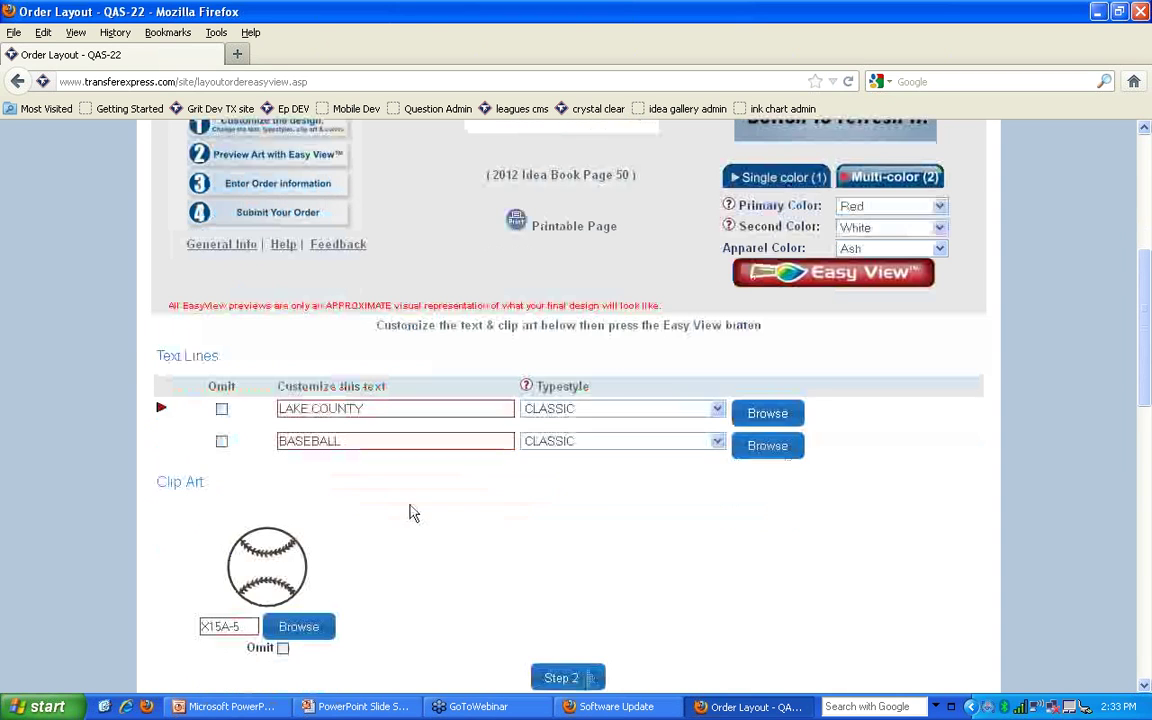
click(307, 596)
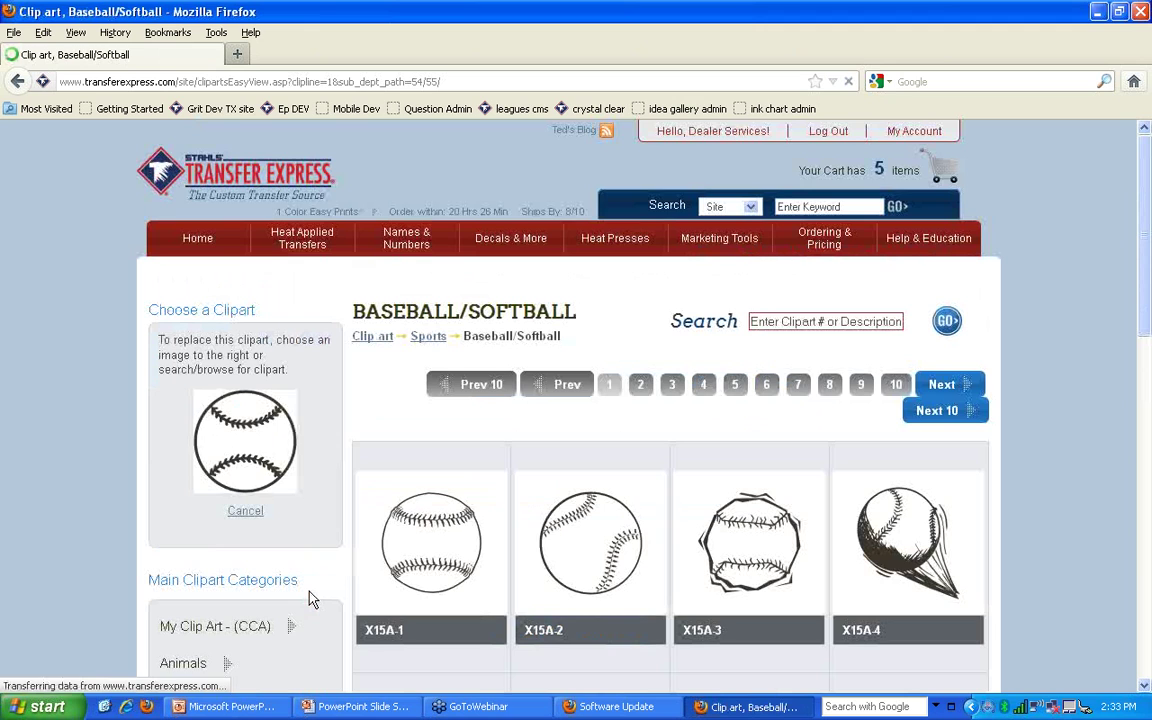
scroll(311, 597, down, 1)
scroll(310, 598, down, 4)
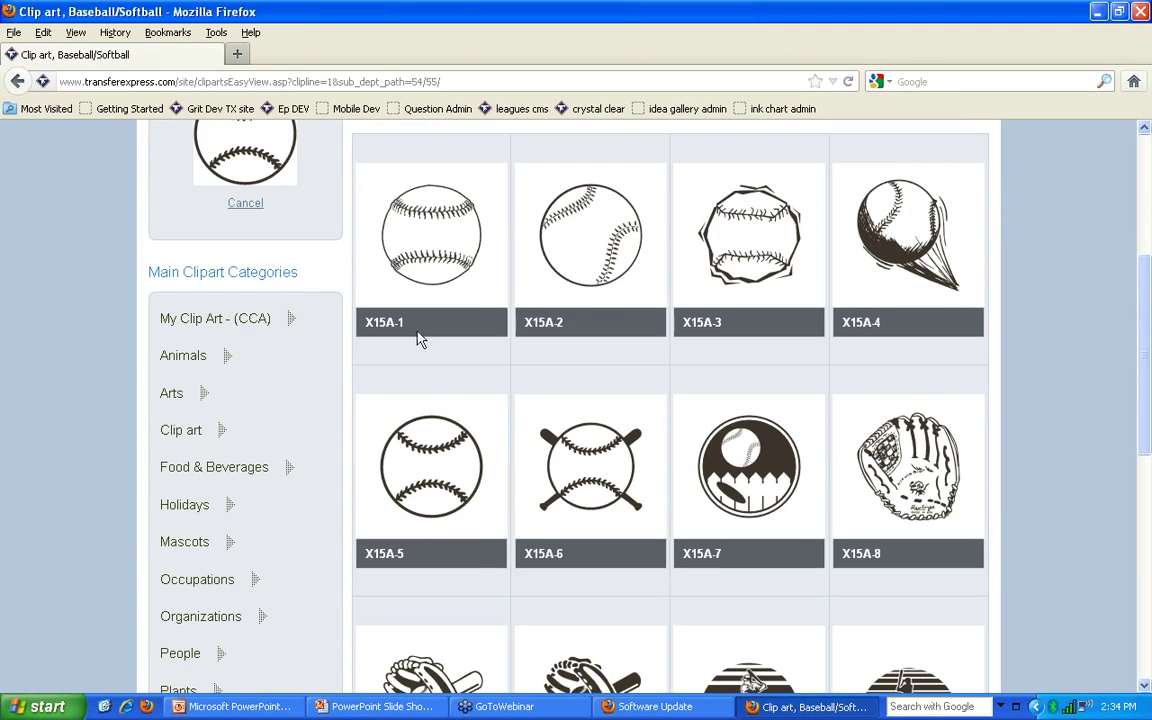
scroll(428, 457, down, 2)
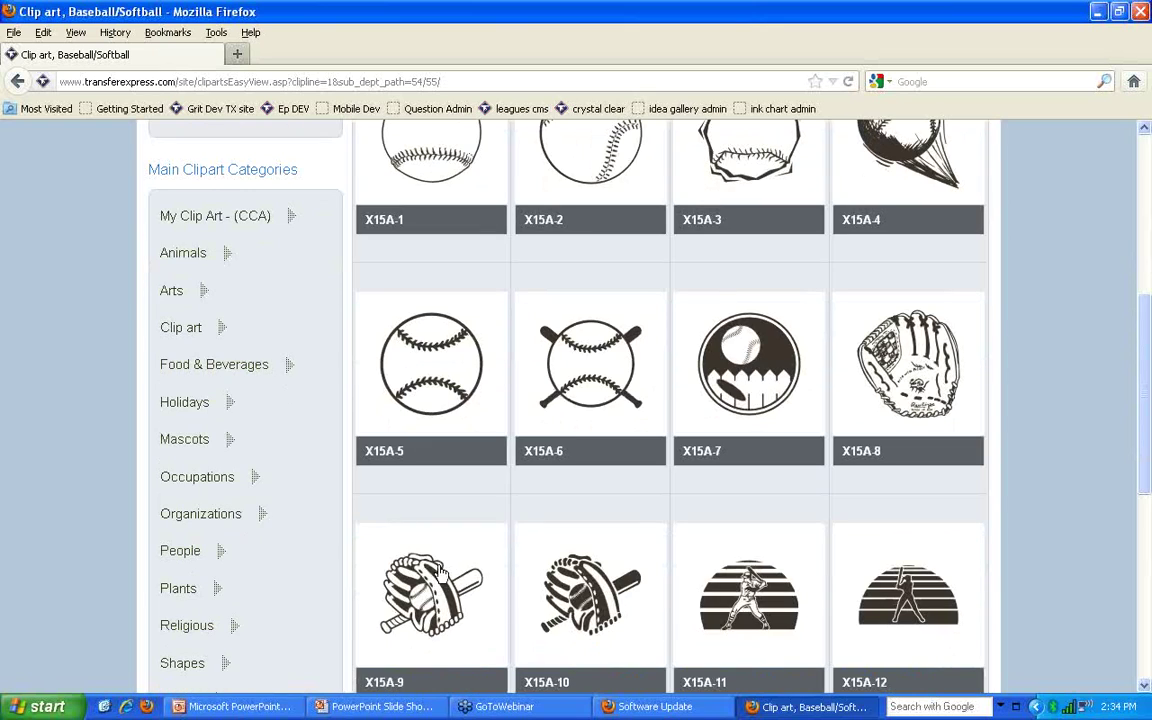
click(405, 205)
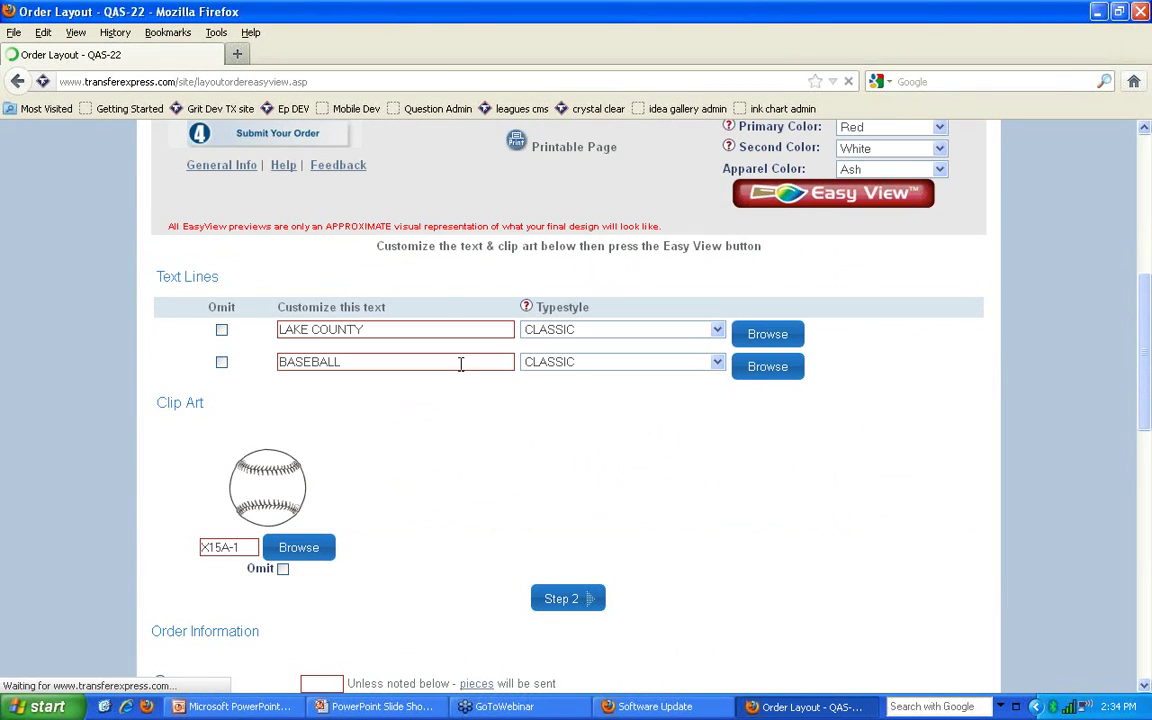
Refresh the Easy View preview with the new text lines and clip art
scroll(586, 522, up, 2)
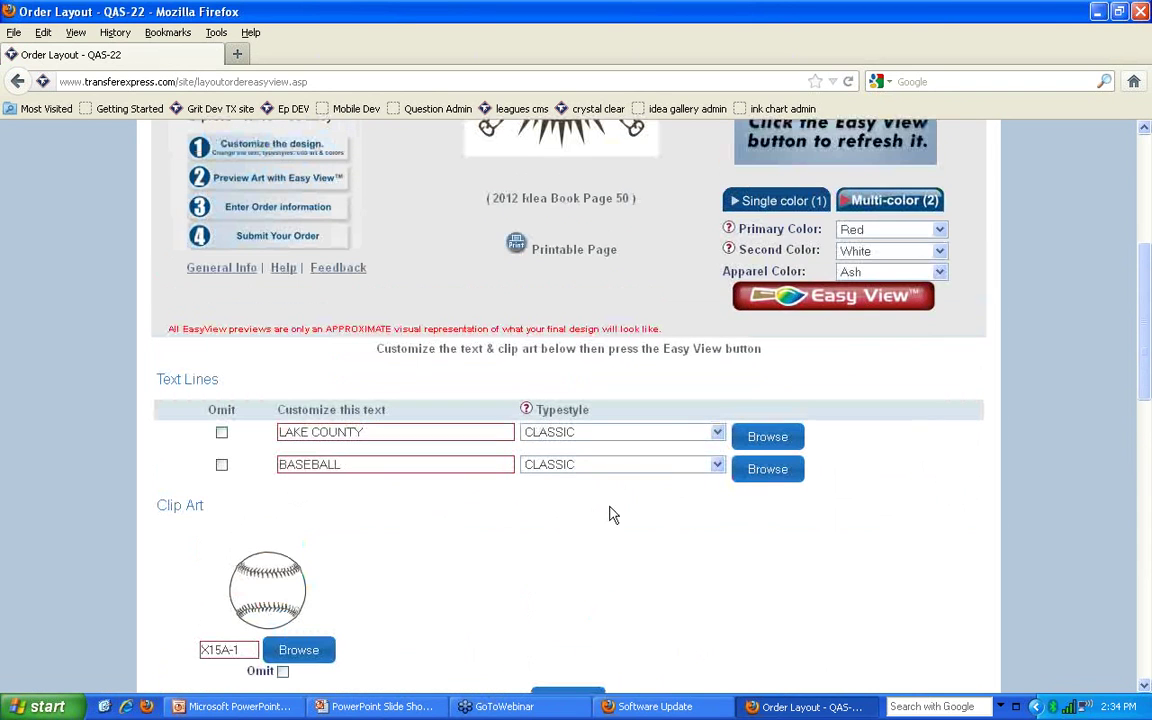
scroll(542, 510, up, 4)
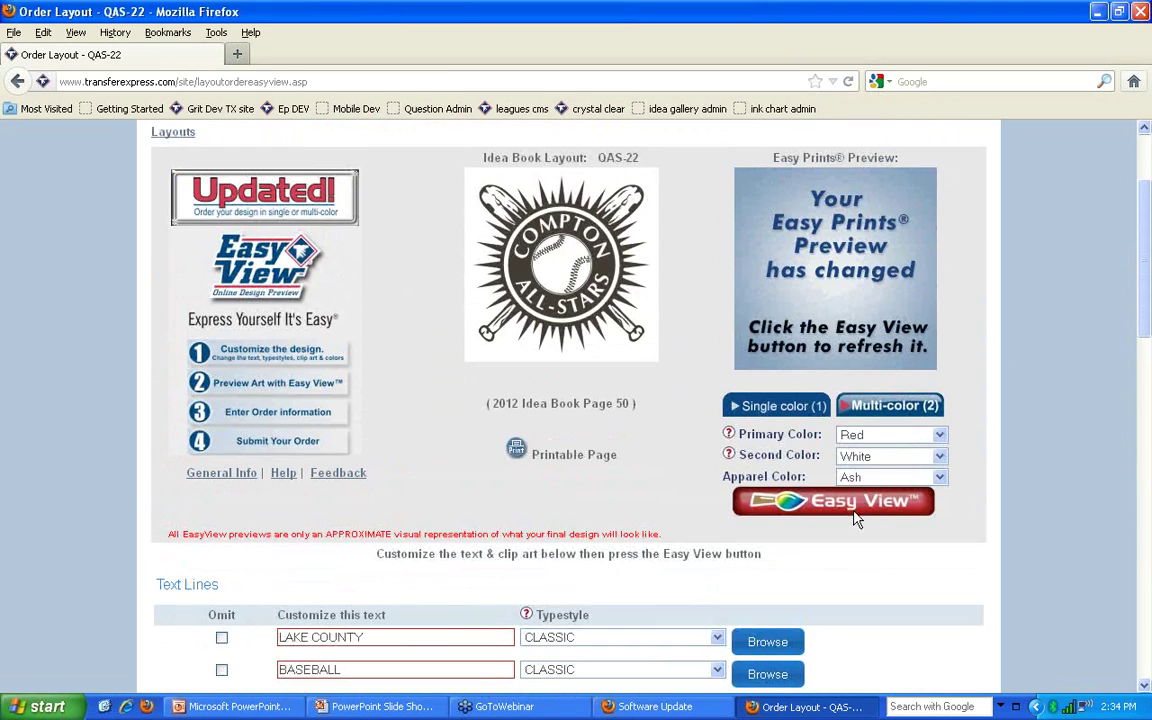
click(855, 511)
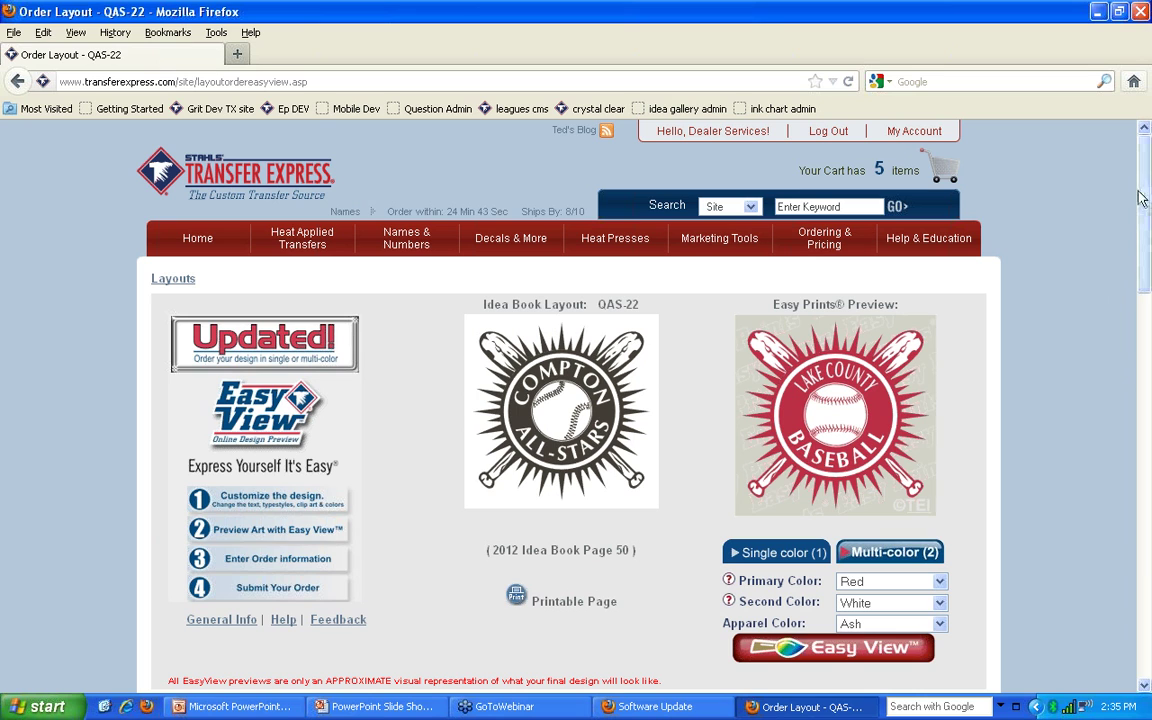
Set the ink formula to Goof Proof in the order information
drag(1146, 195, 1146, 474)
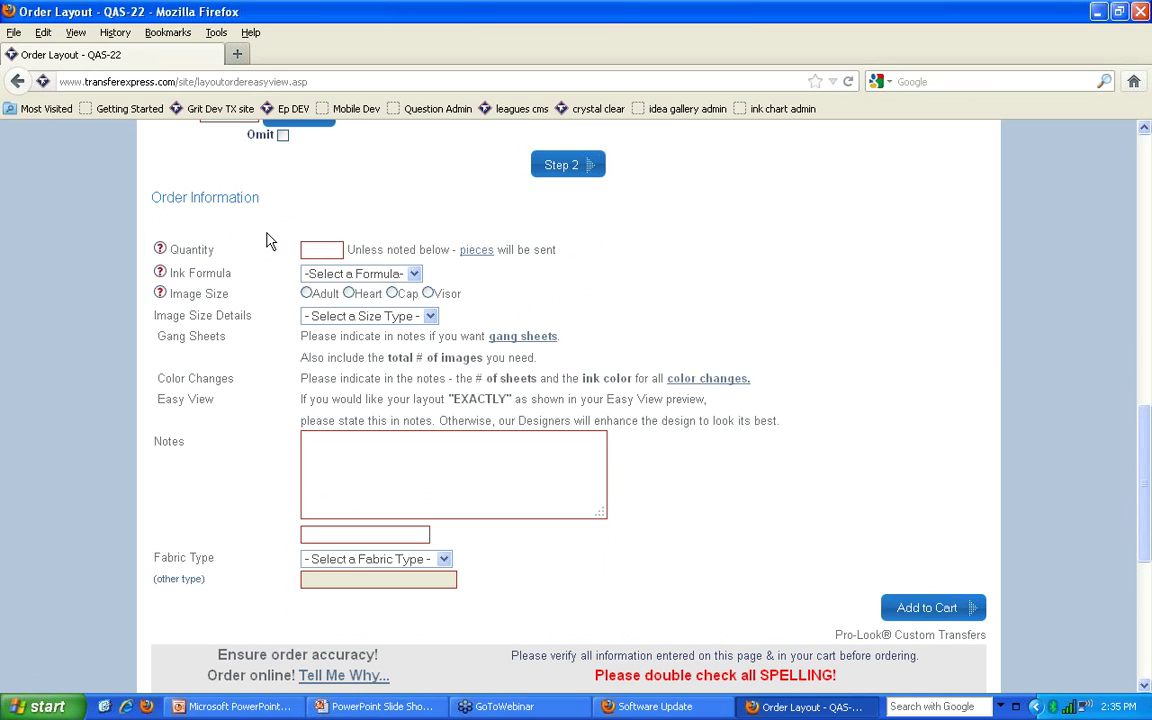
click(191, 248)
click(380, 274)
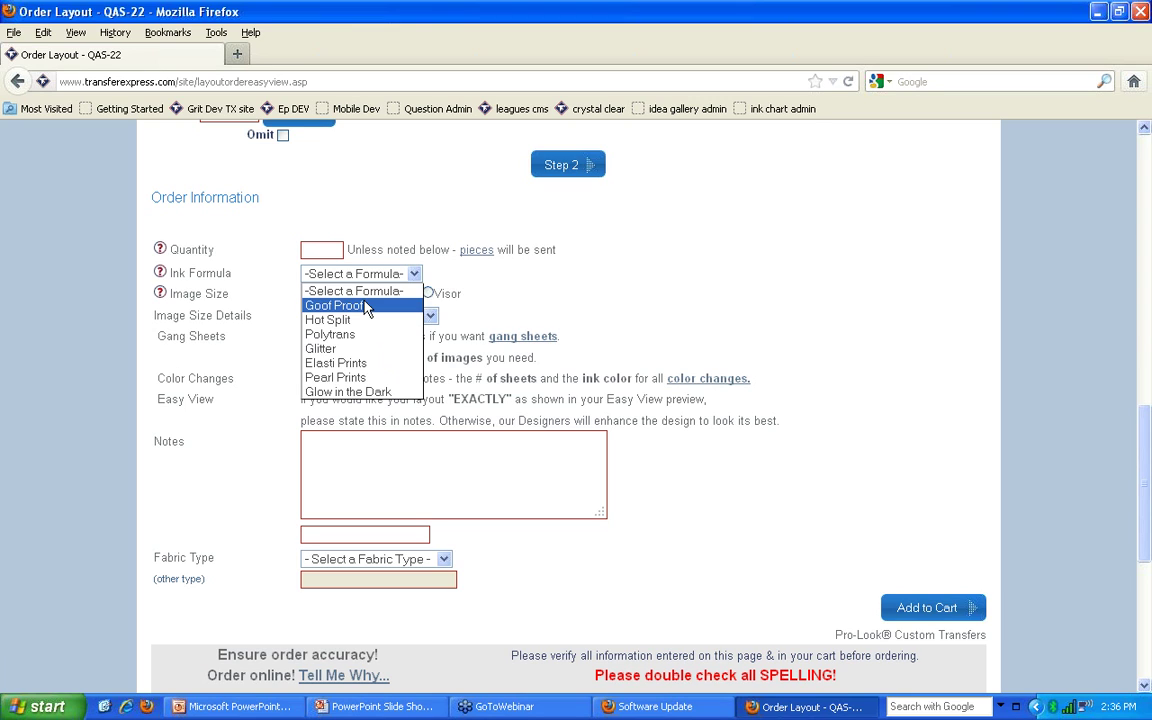
click(368, 307)
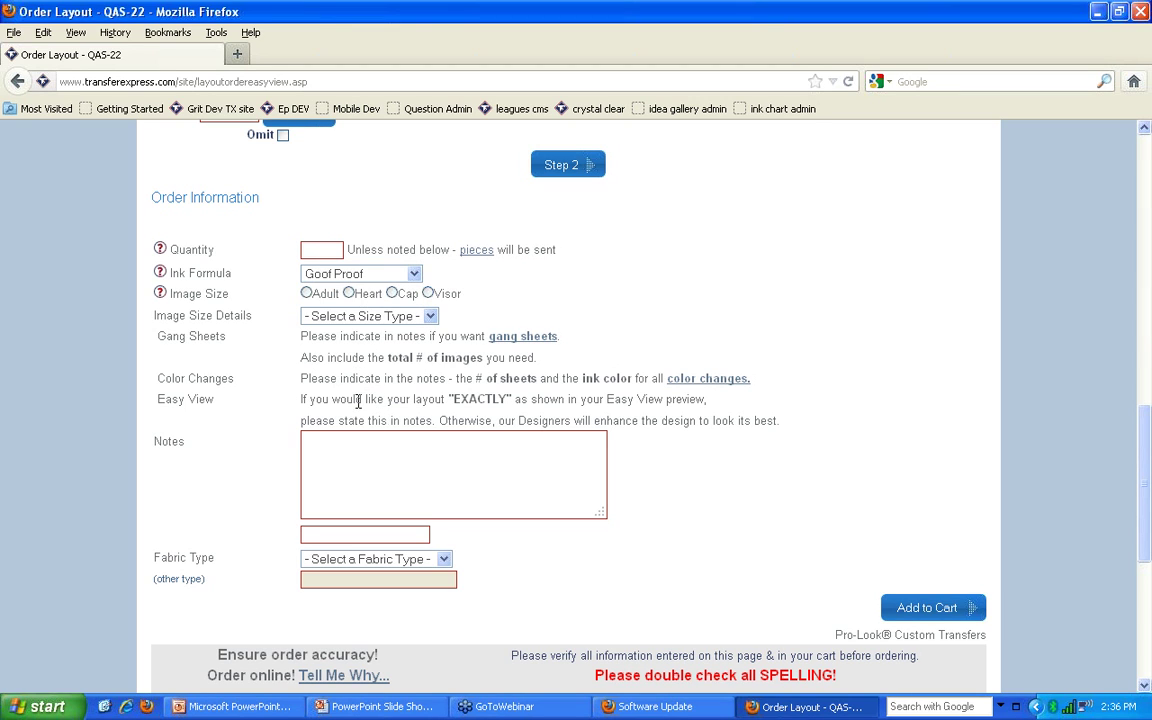
Choose the Heart image size and view its available size details
click(356, 508)
click(355, 299)
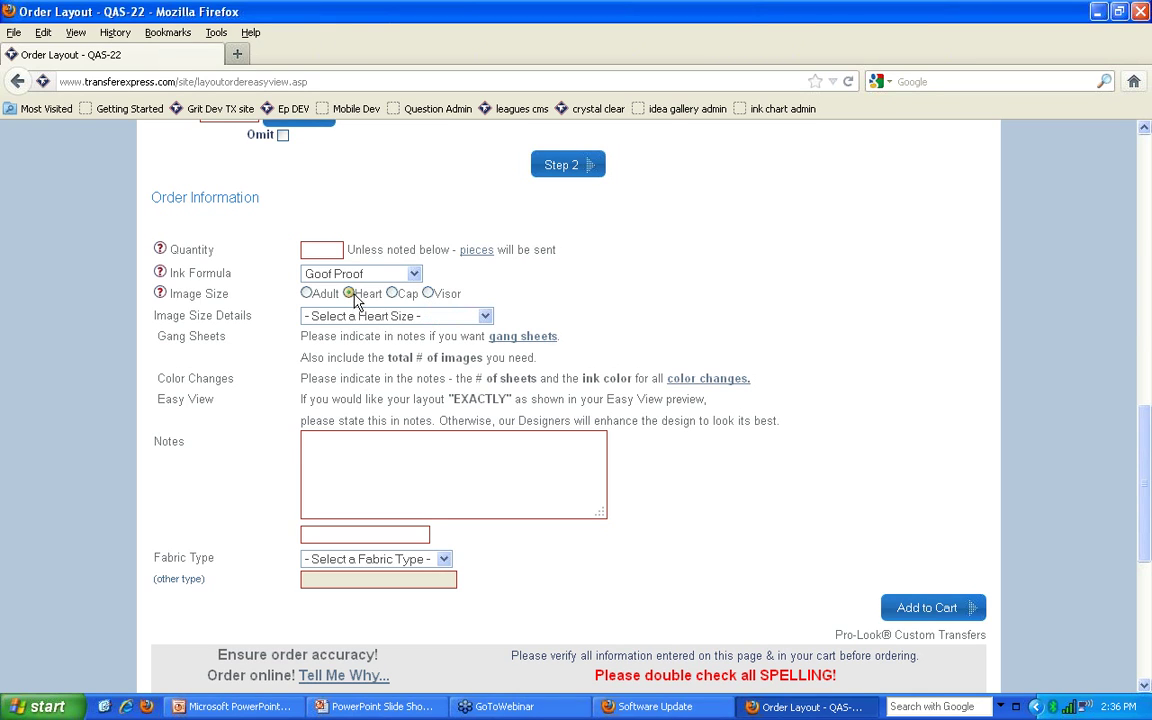
click(426, 318)
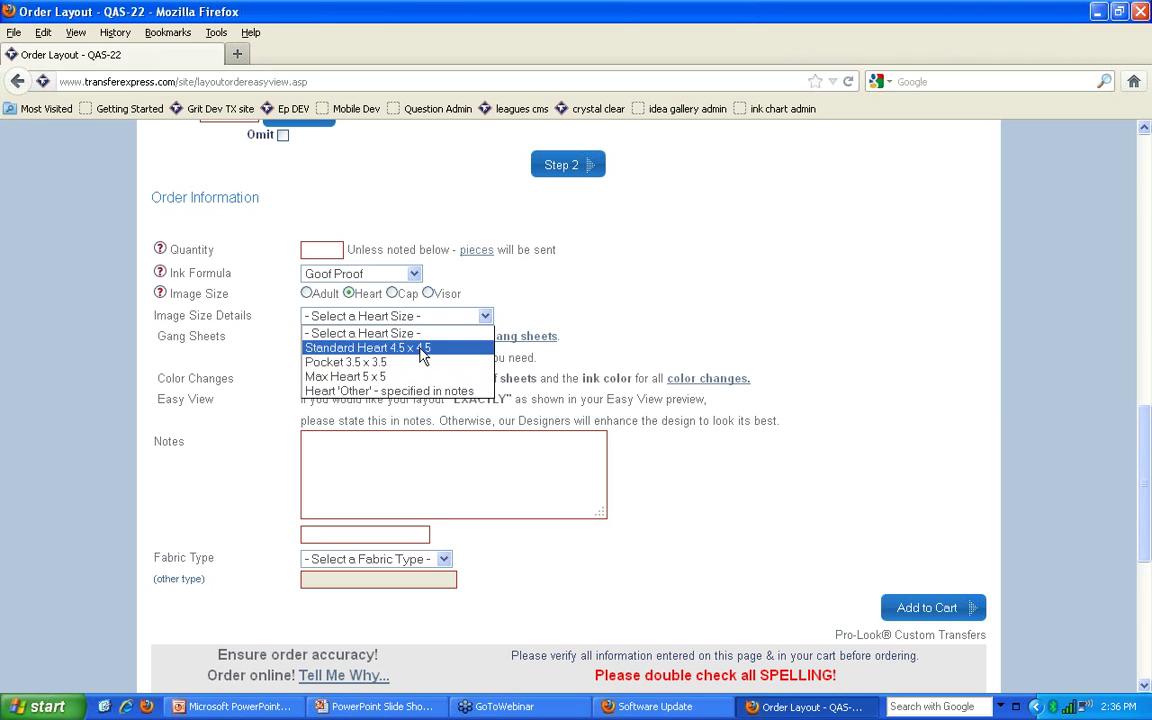
click(310, 300)
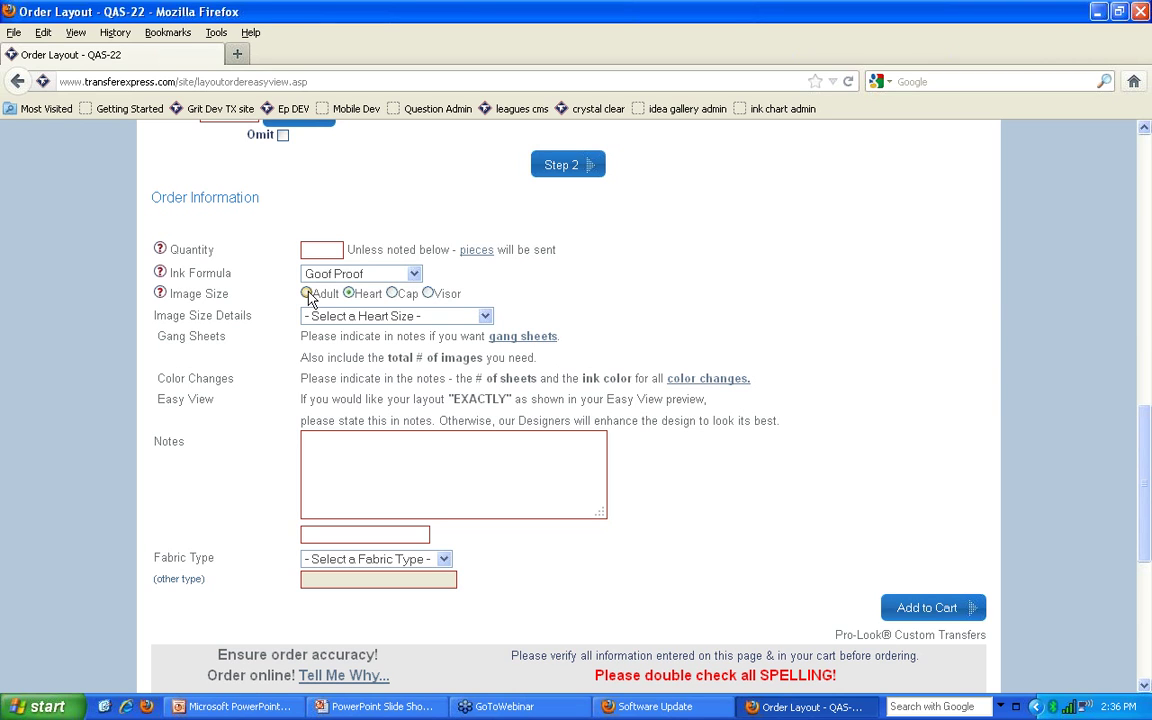
Set the image size to Adult with the Standard Adult 11 x 11 size detail
click(307, 294)
click(330, 316)
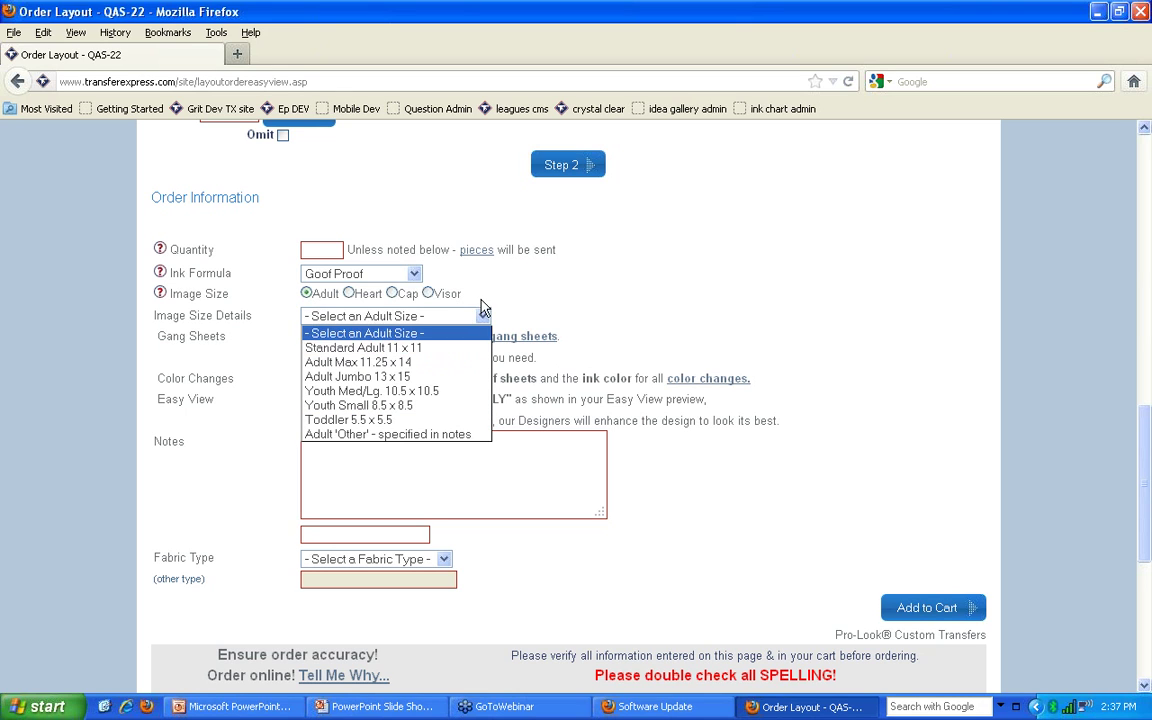
click(368, 347)
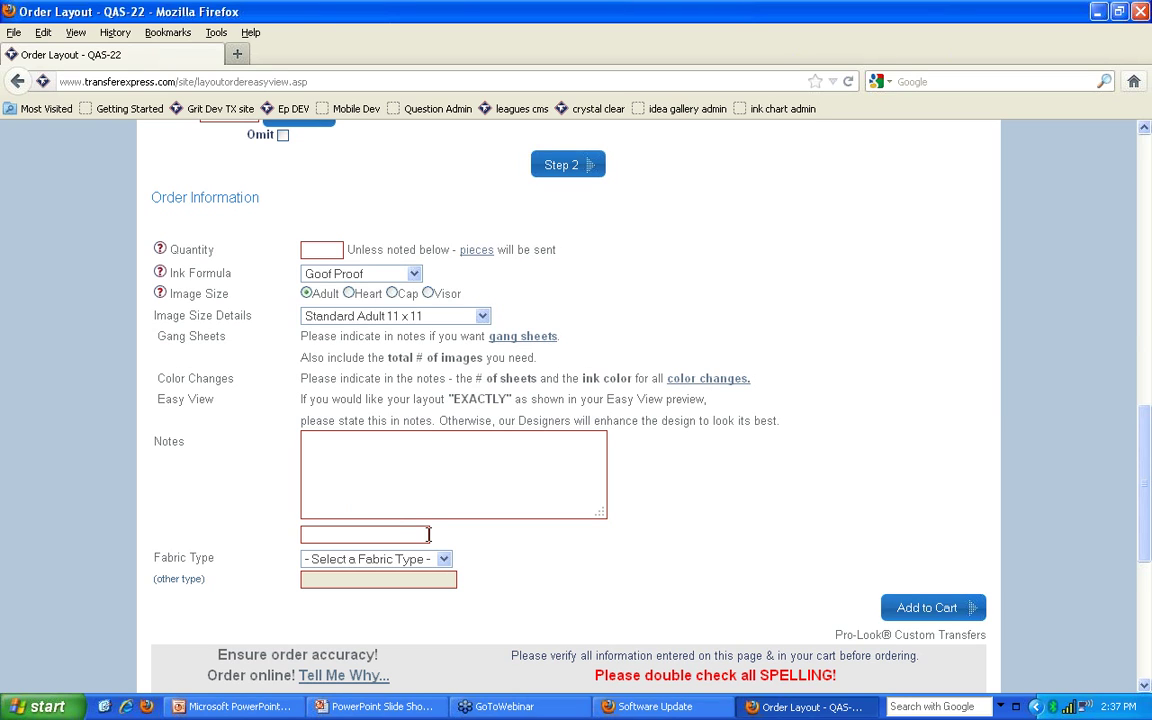
Set the fabric type to 100% Cotton in the order information
click(393, 466)
scroll(390, 520, down, 2)
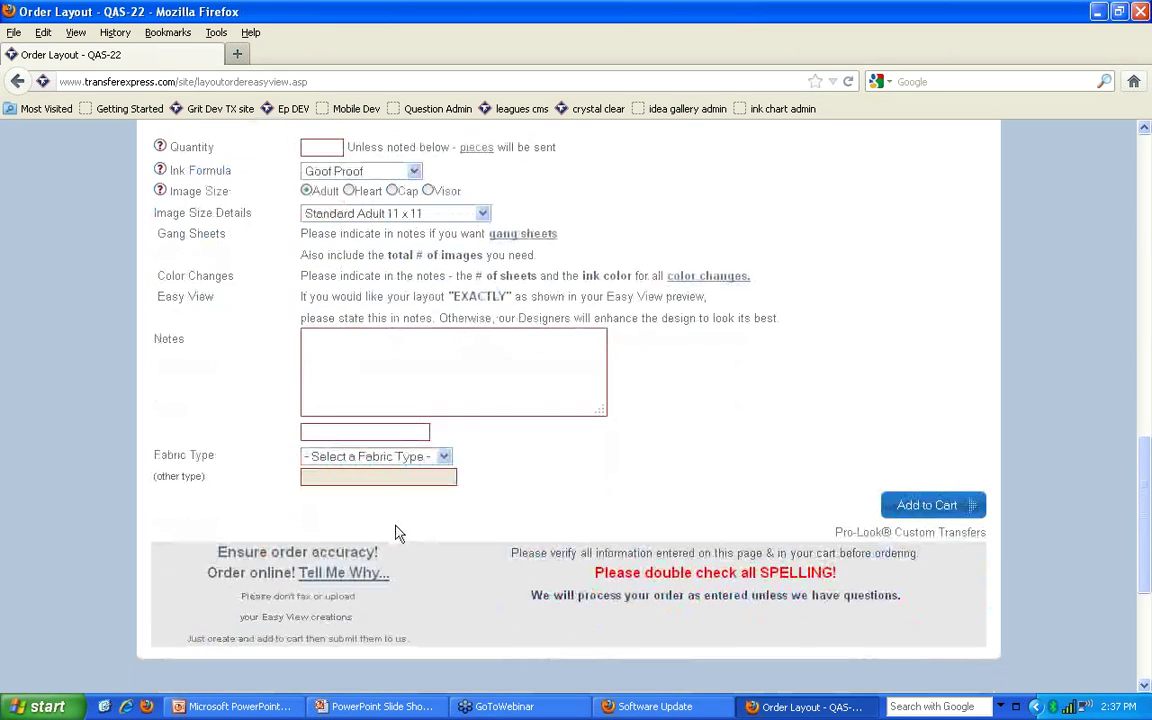
click(396, 459)
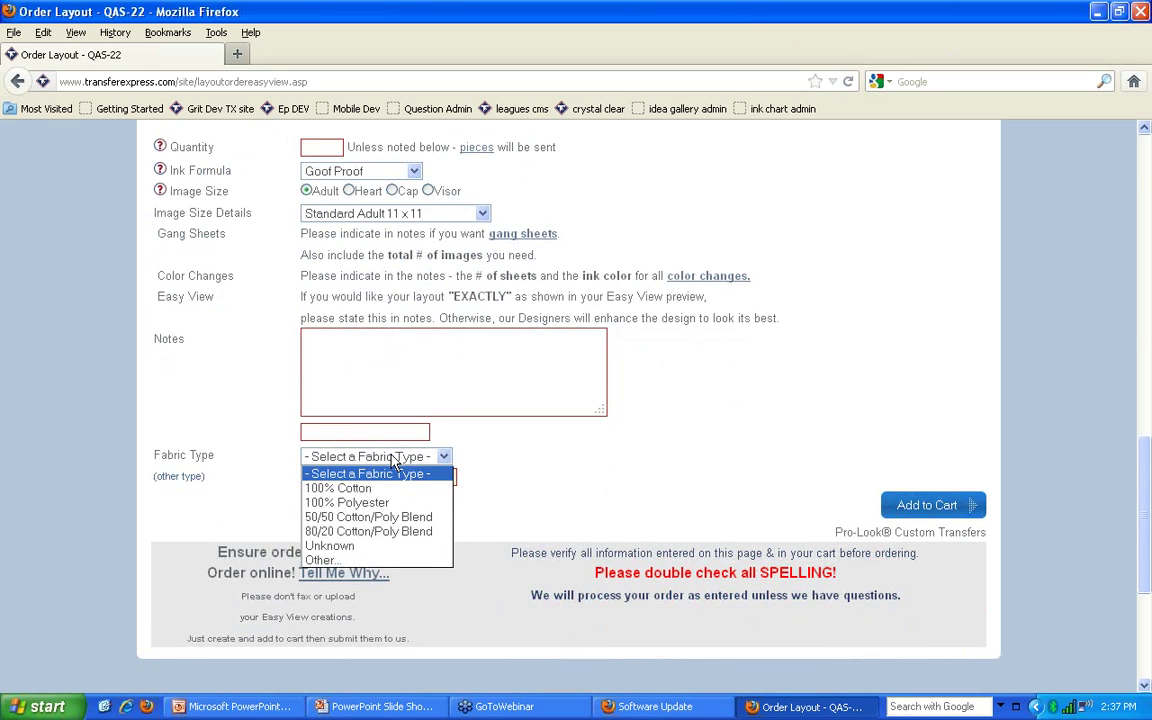
click(372, 488)
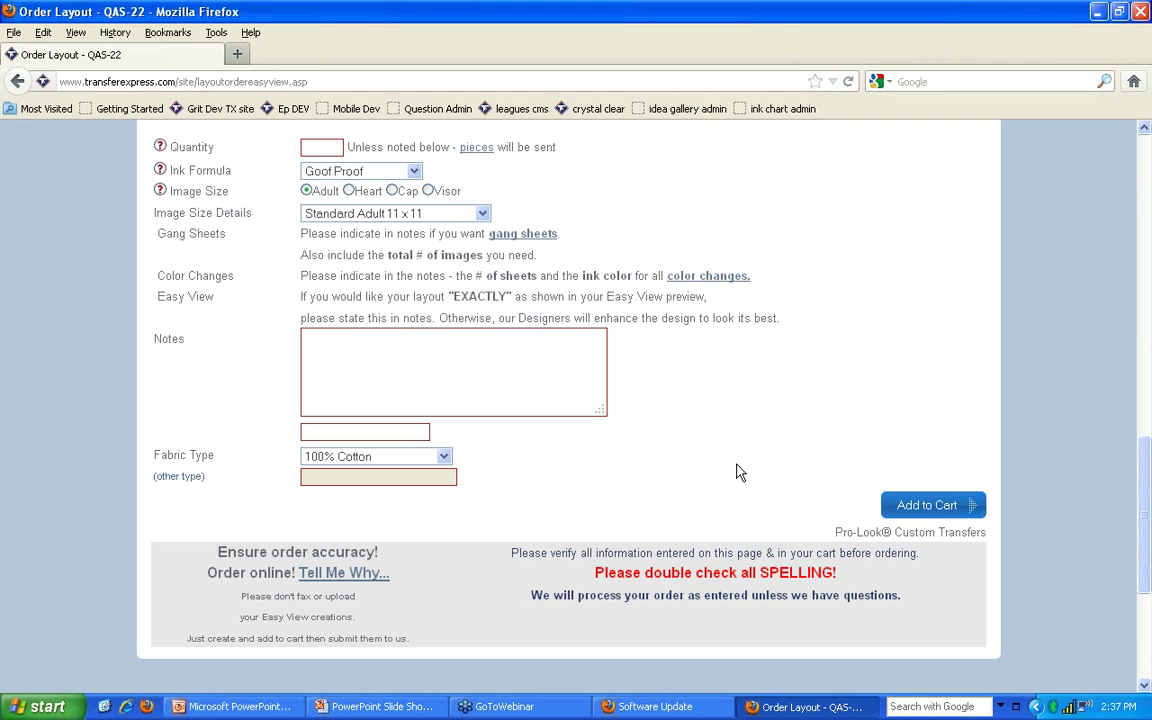
Review the Easy Prints preview against the original QAS-22 layout, along with the text lines, clip art and order notes section
scroll(736, 466, up, 4)
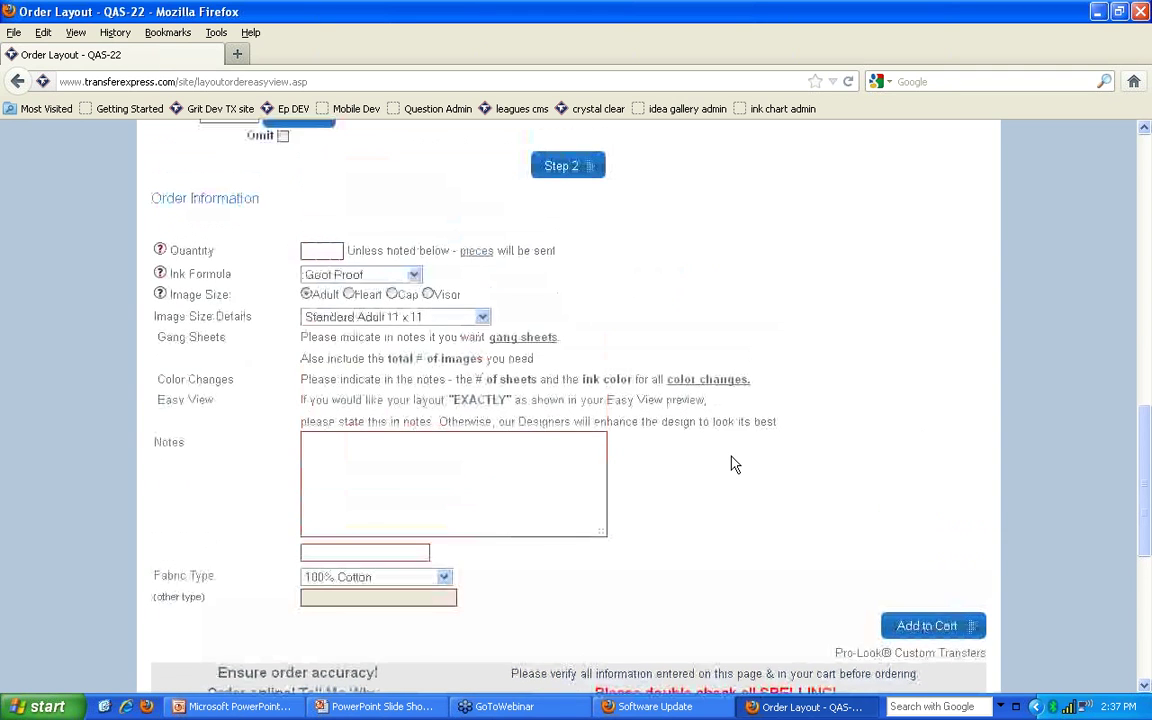
scroll(736, 463, up, 9)
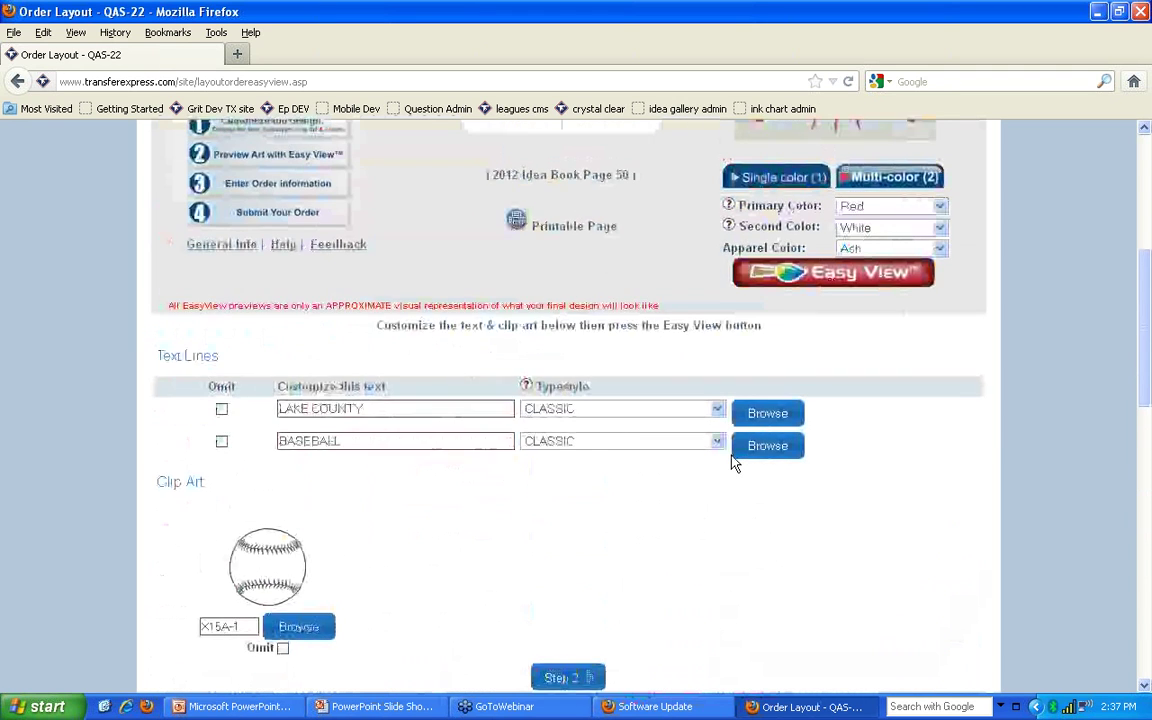
scroll(736, 463, up, 5)
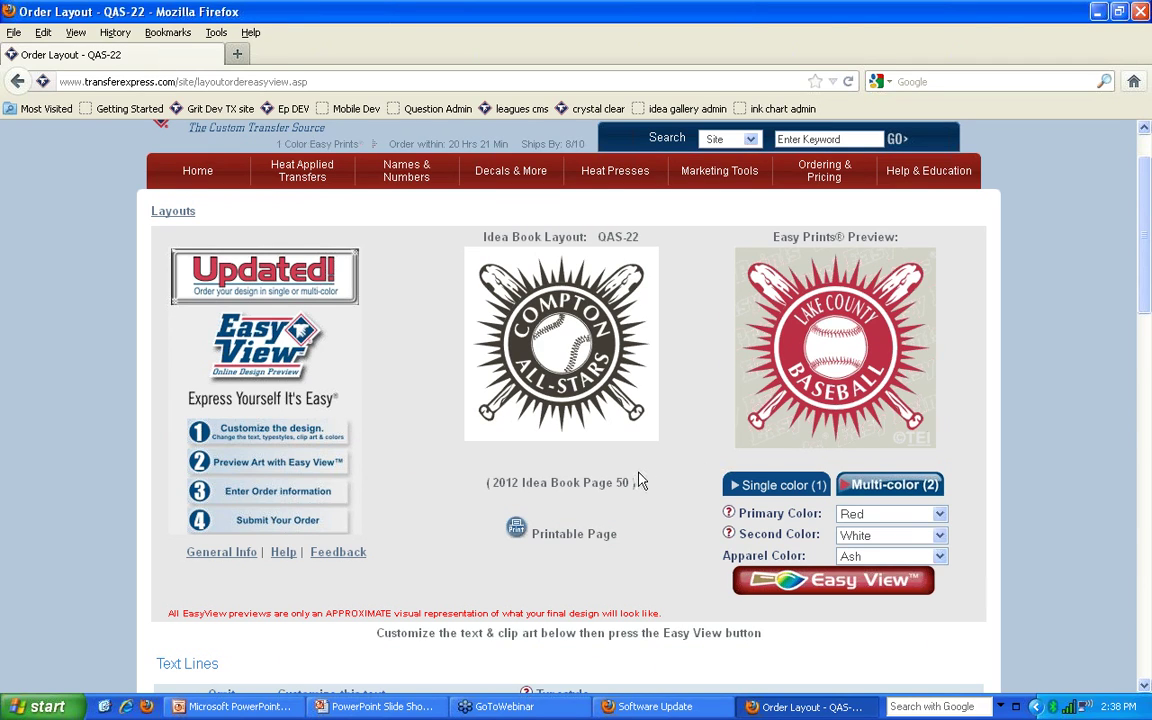
scroll(641, 480, down, 10)
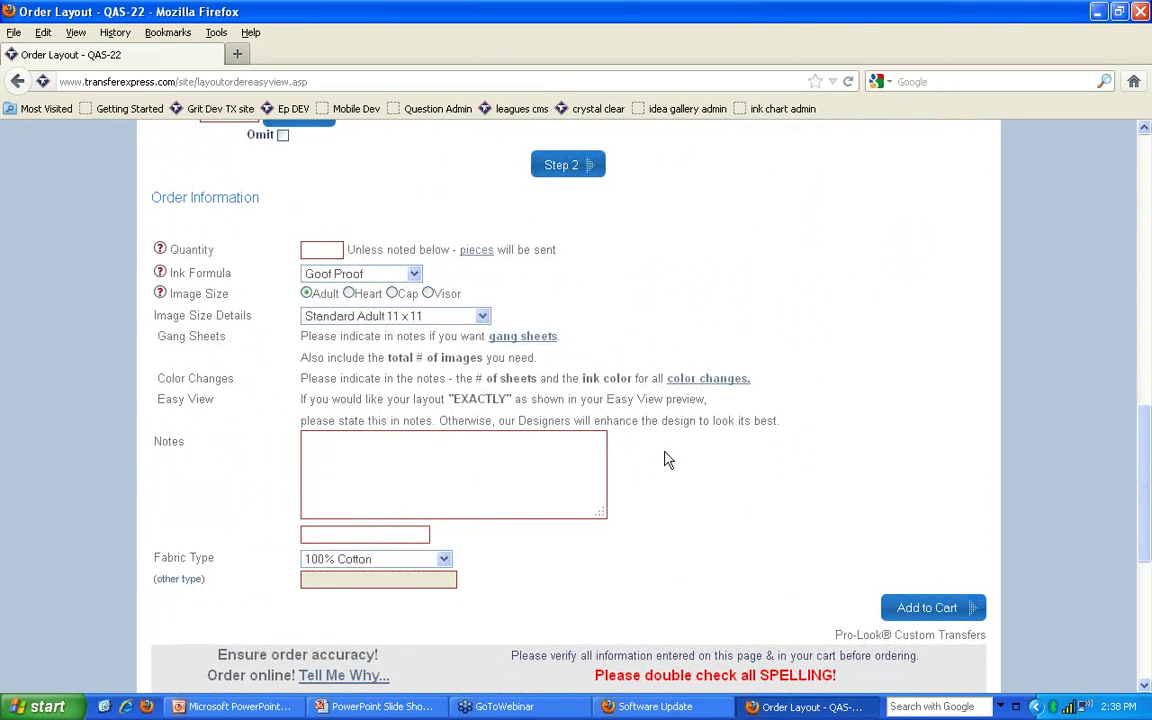
click(518, 476)
scroll(537, 553, up, 3)
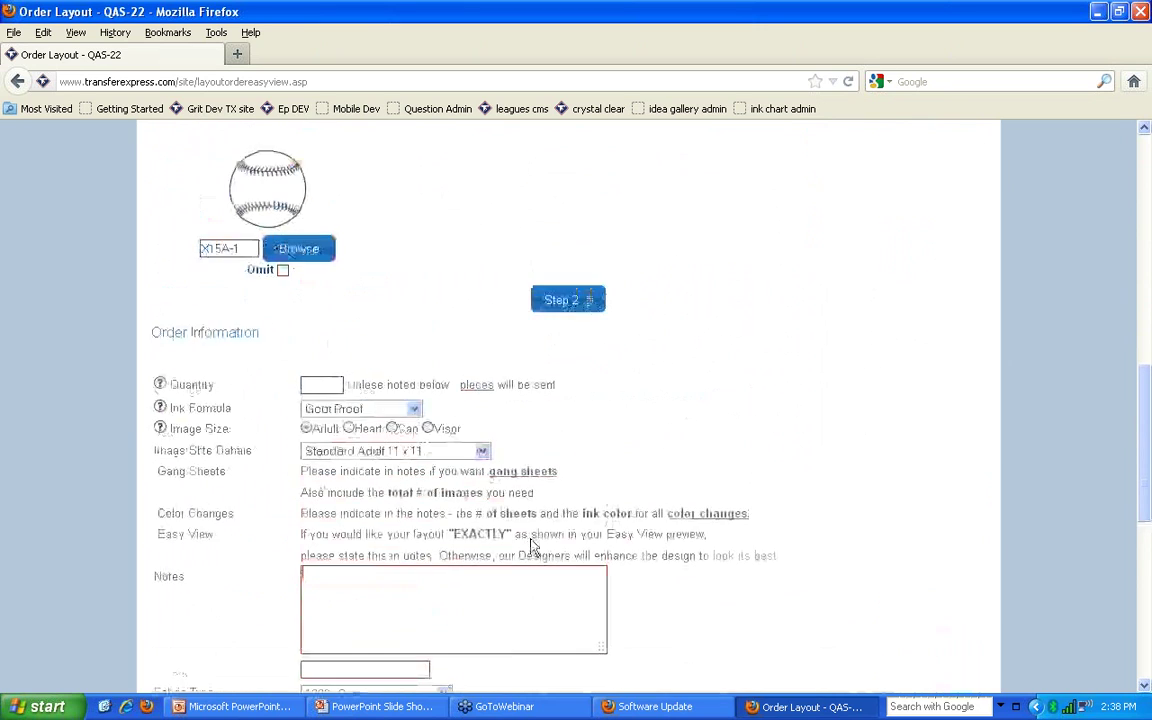
scroll(537, 545, up, 5)
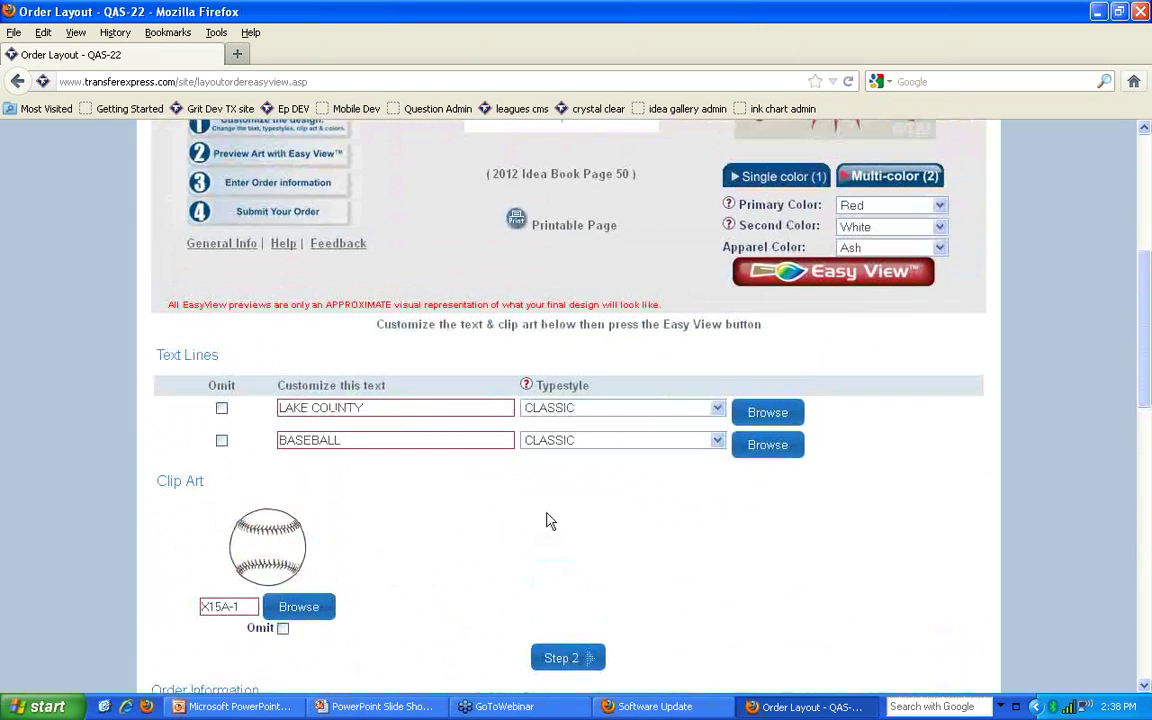
scroll(546, 519, up, 3)
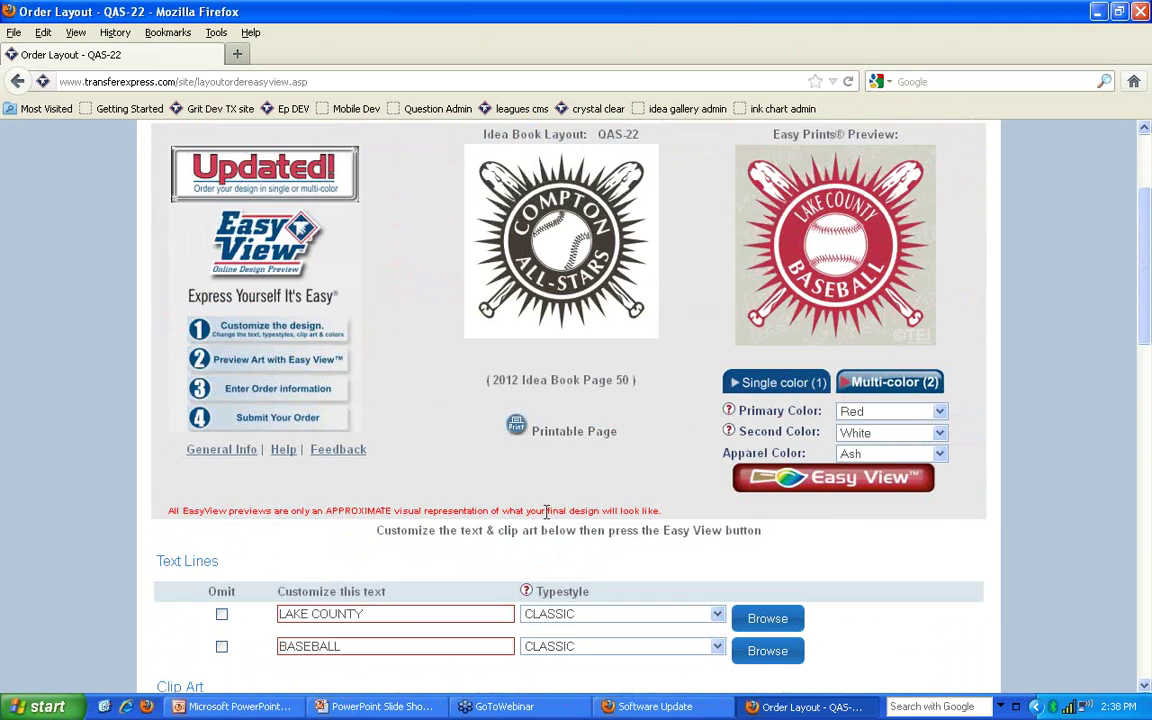
scroll(546, 515, up, 2)
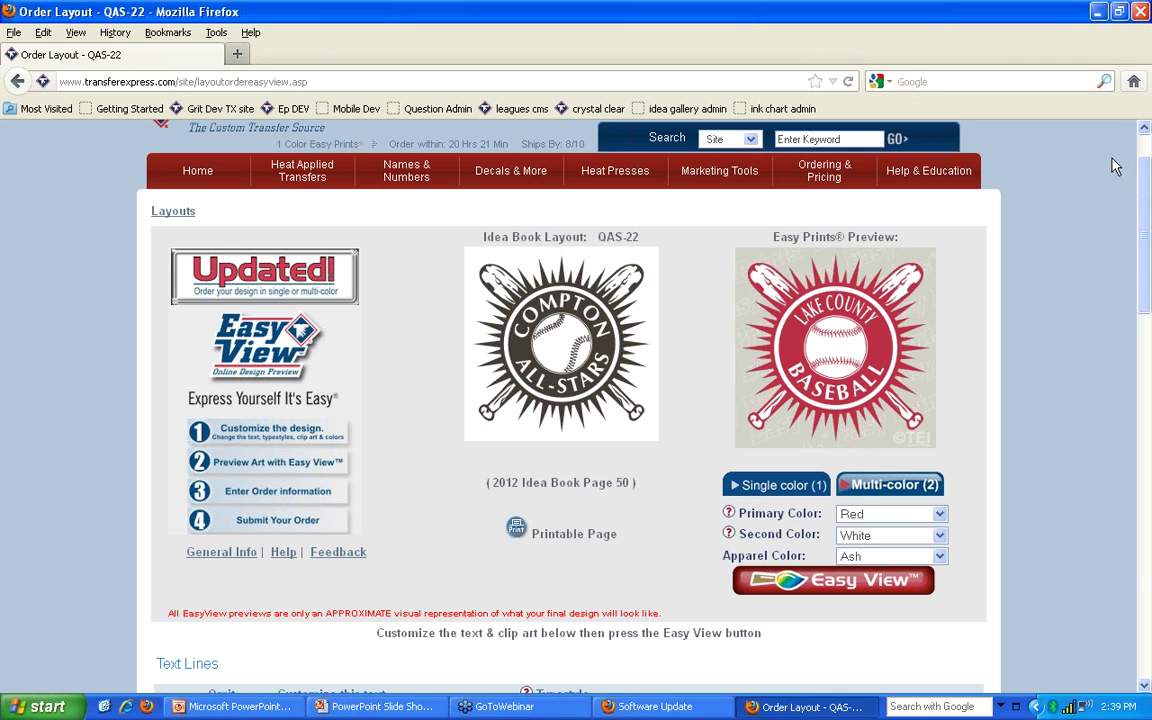
Close the browser window with the QAS-22 order page and return to the PowerPoint slide show
click(1141, 11)
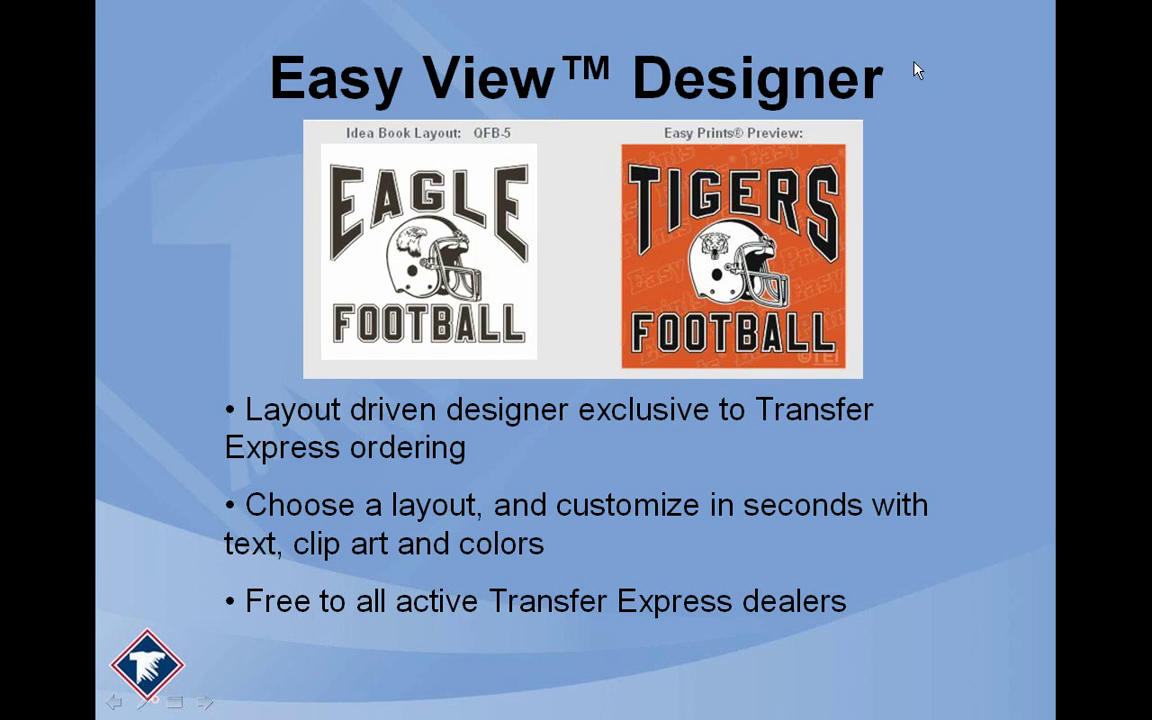